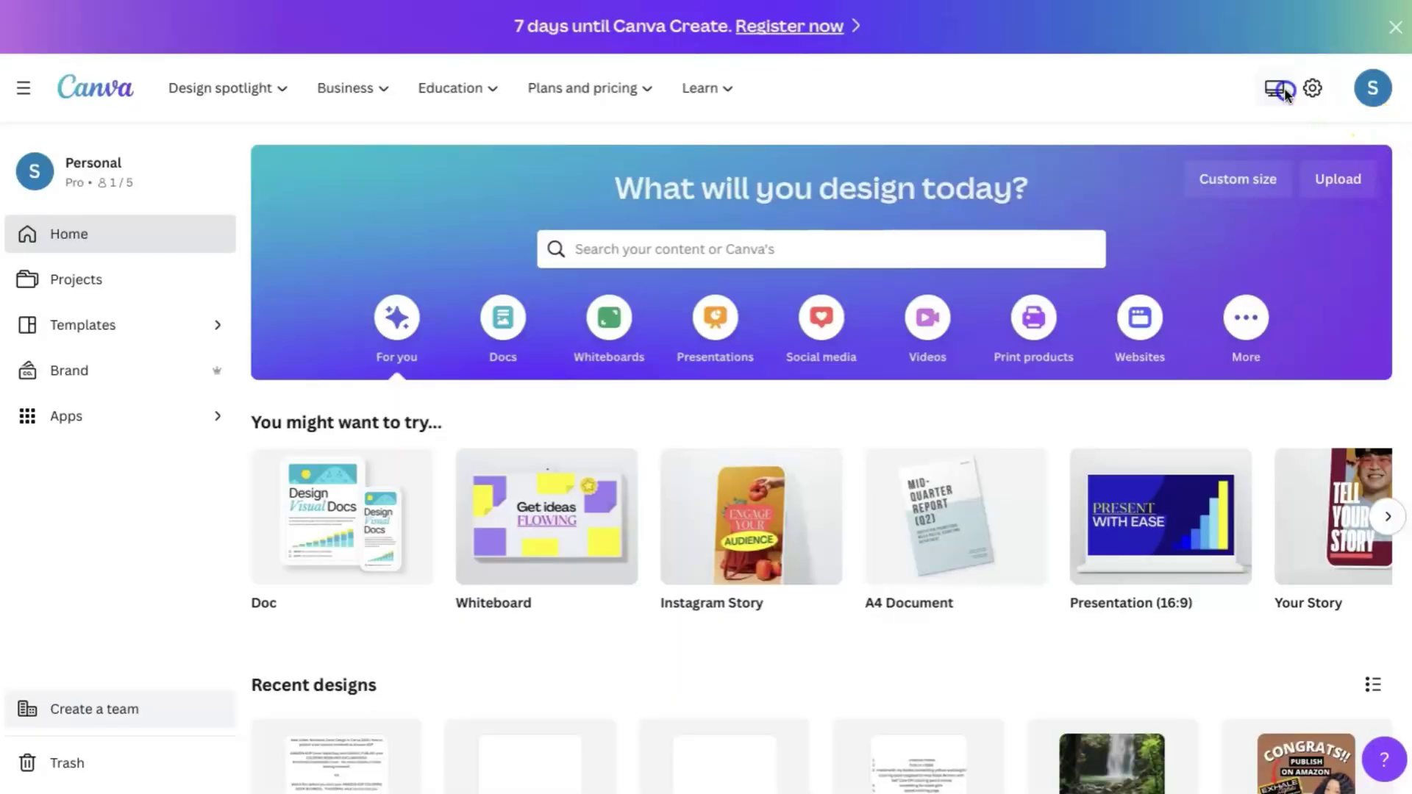
Step: Create a custom-size design of 8.5 × 11 inches, with units switched to inches
left_click(1287, 94)
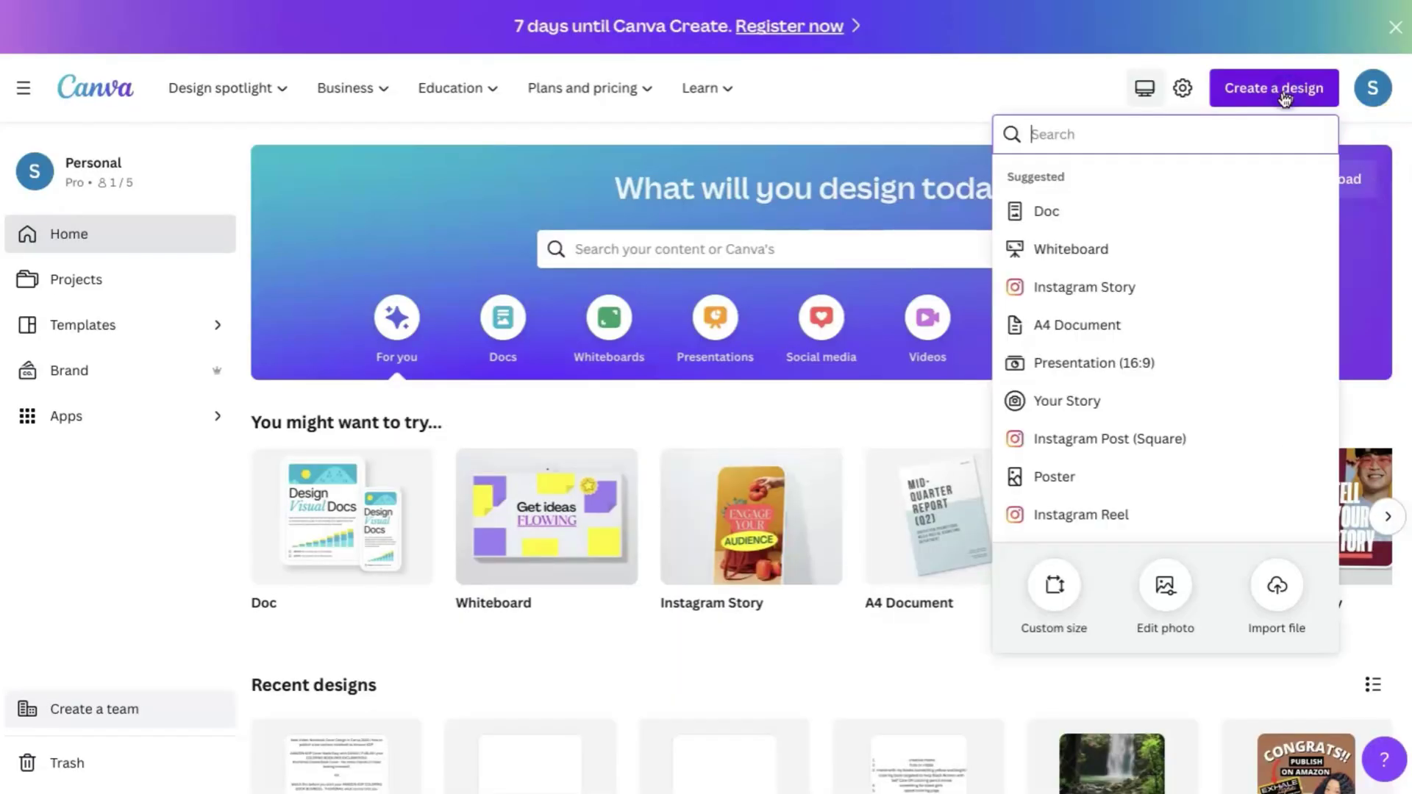
left_click(1054, 585)
left_click(1238, 217)
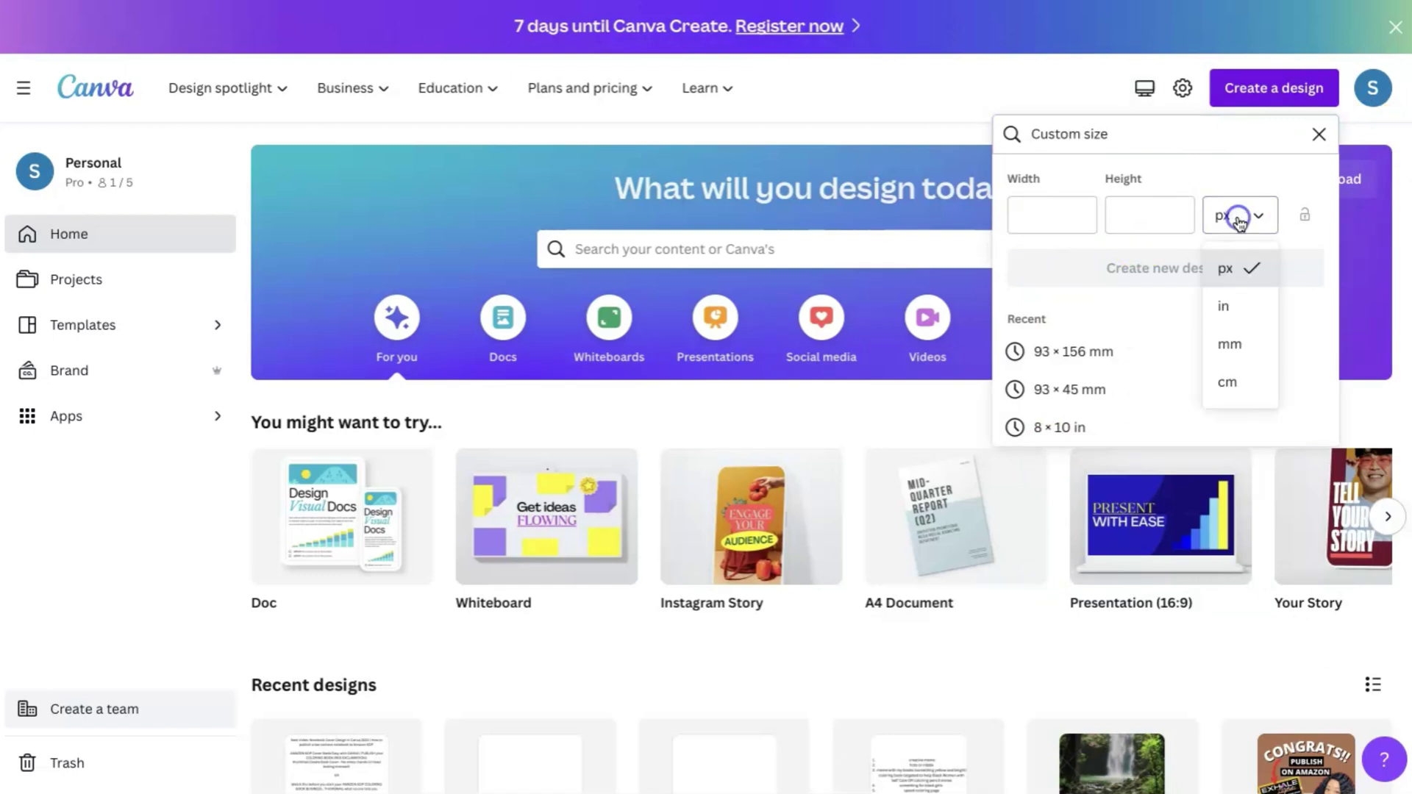
left_click(1227, 304)
left_click(1062, 217)
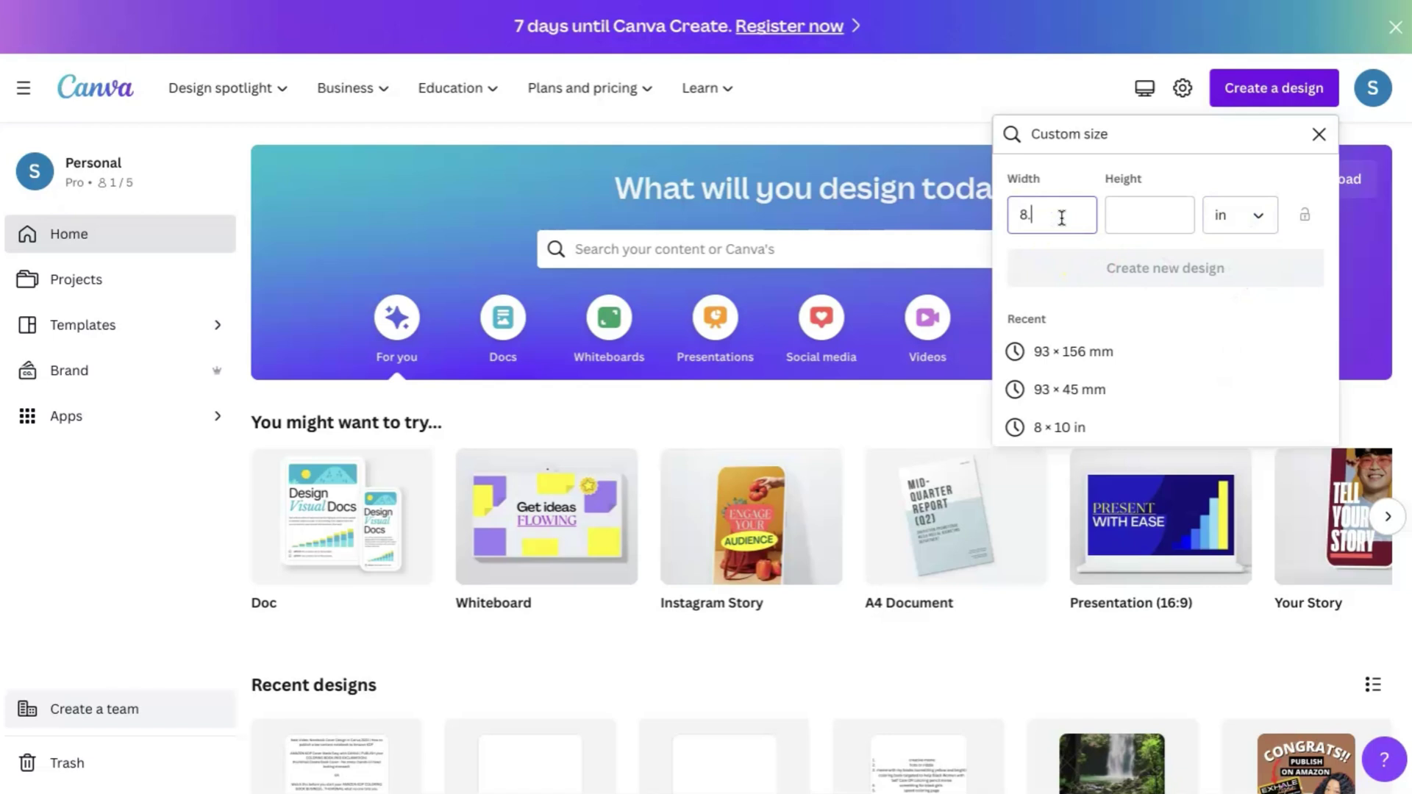
left_click(1147, 205)
type("1")
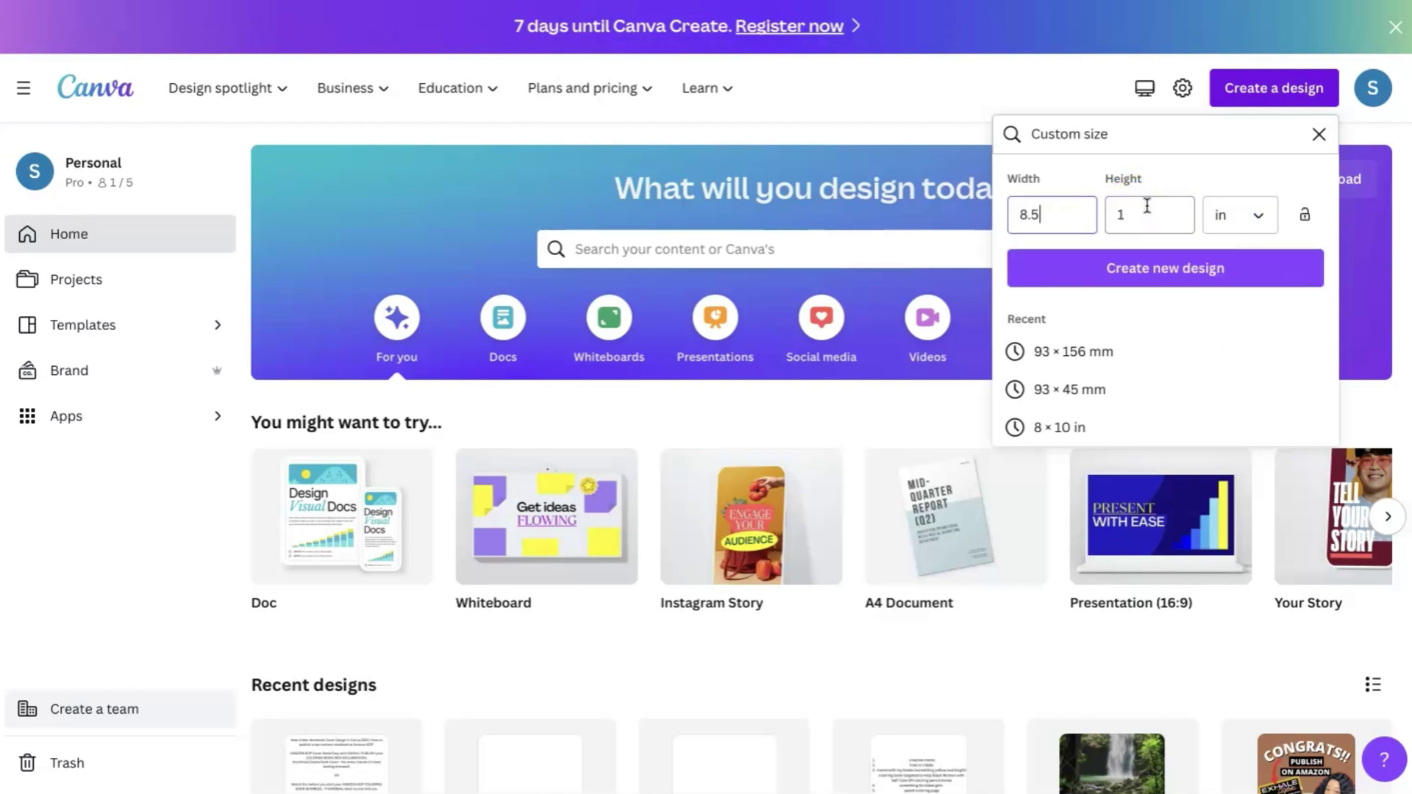
type("1")
left_click(1151, 265)
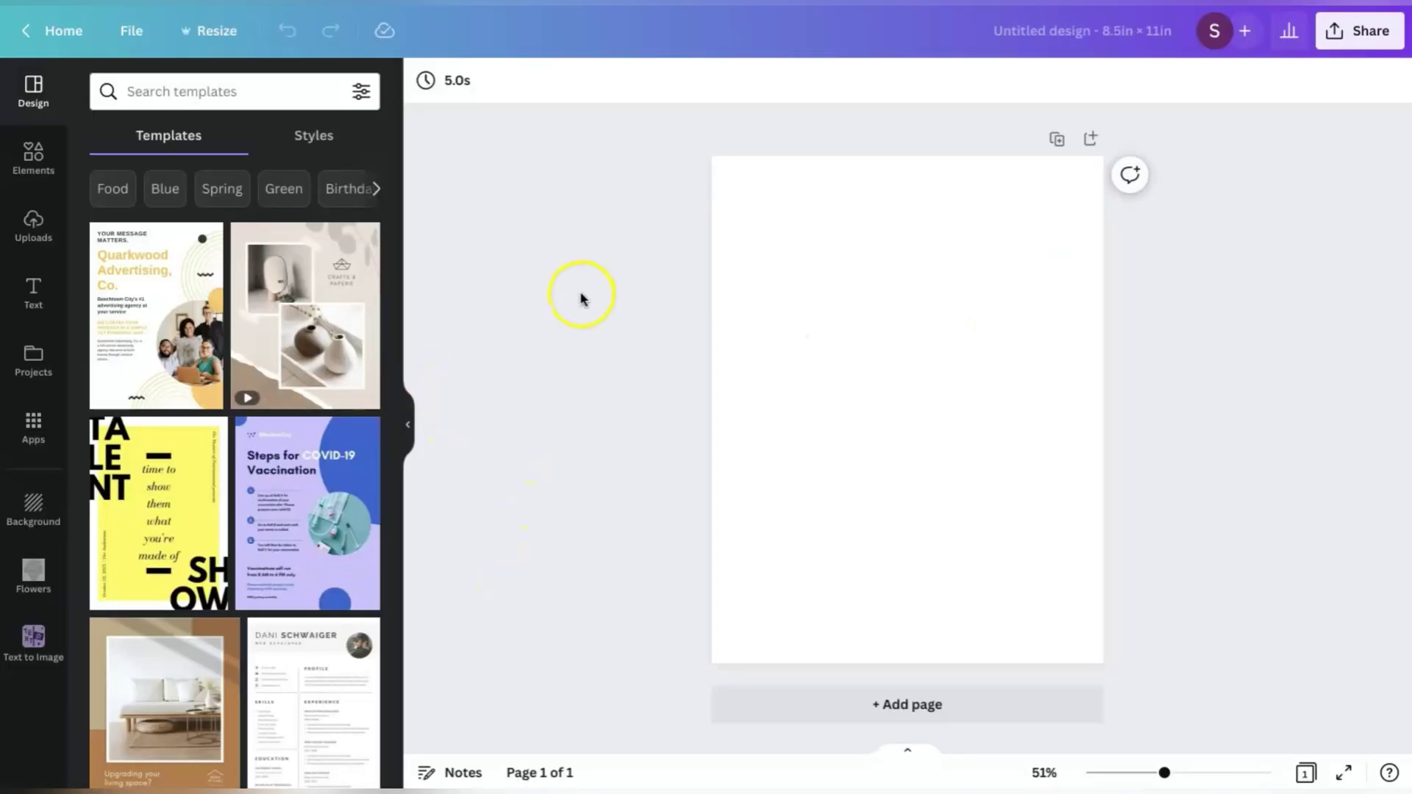
Step: Search Elements for 'coloring page' and browse the full Graphics results
left_click(33, 153)
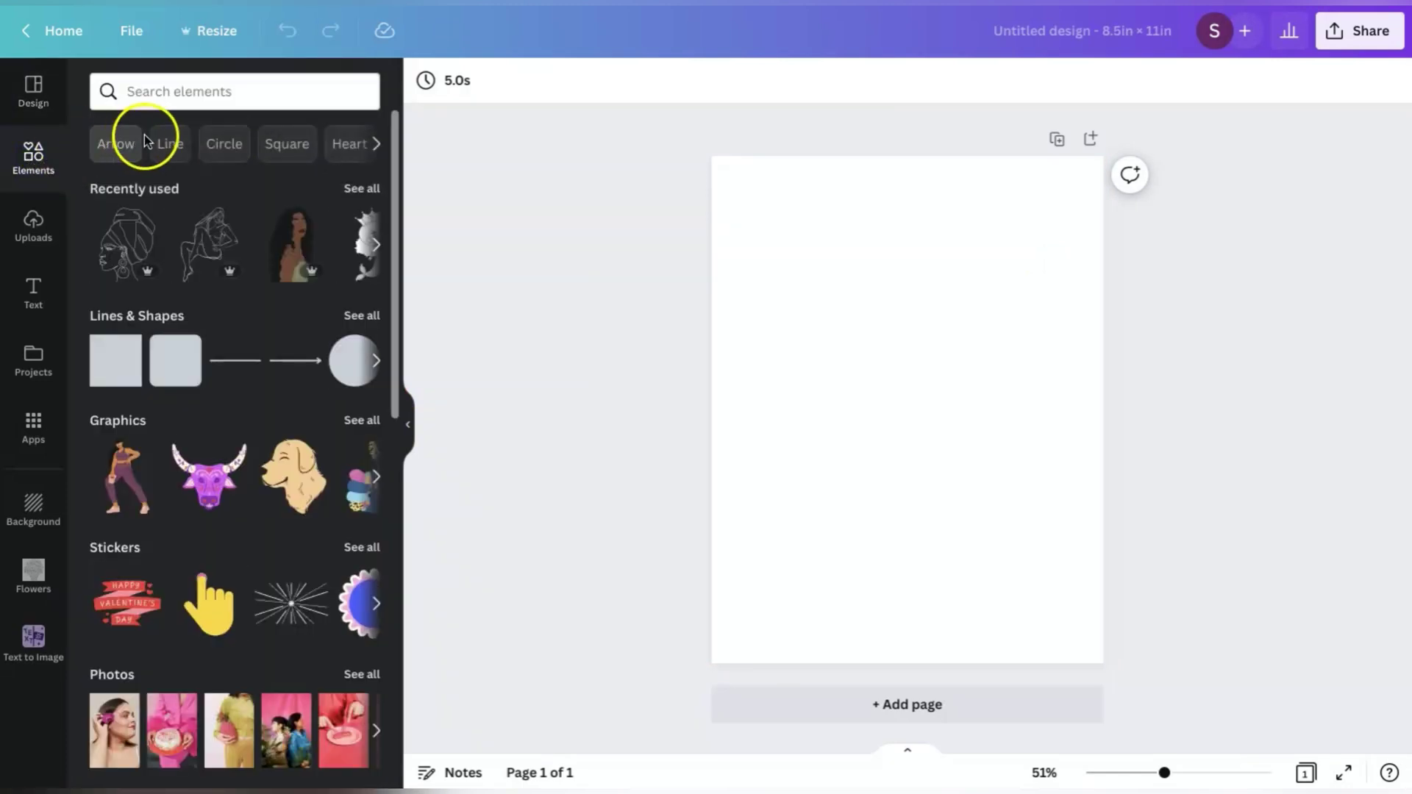
left_click(188, 91)
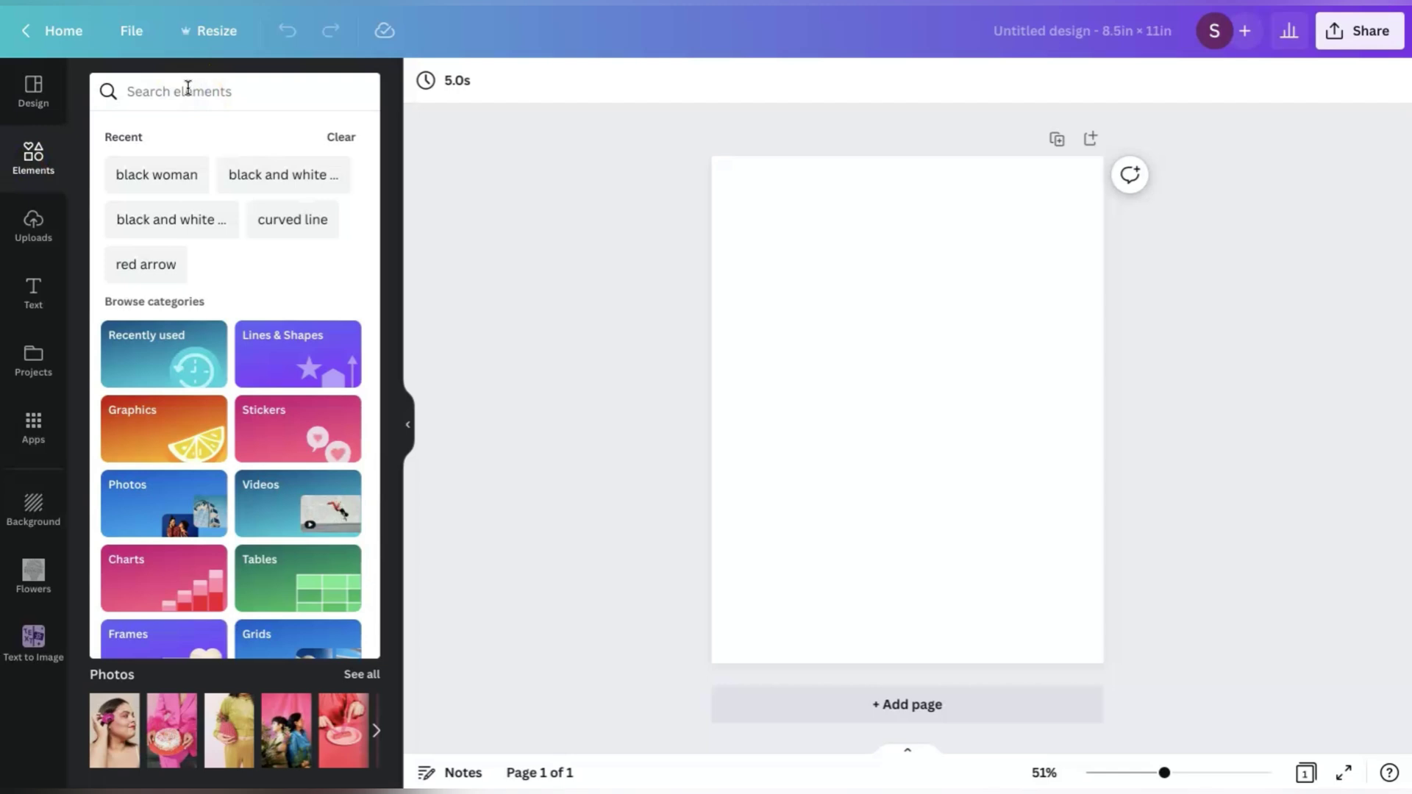
type("coloring page")
key("Return")
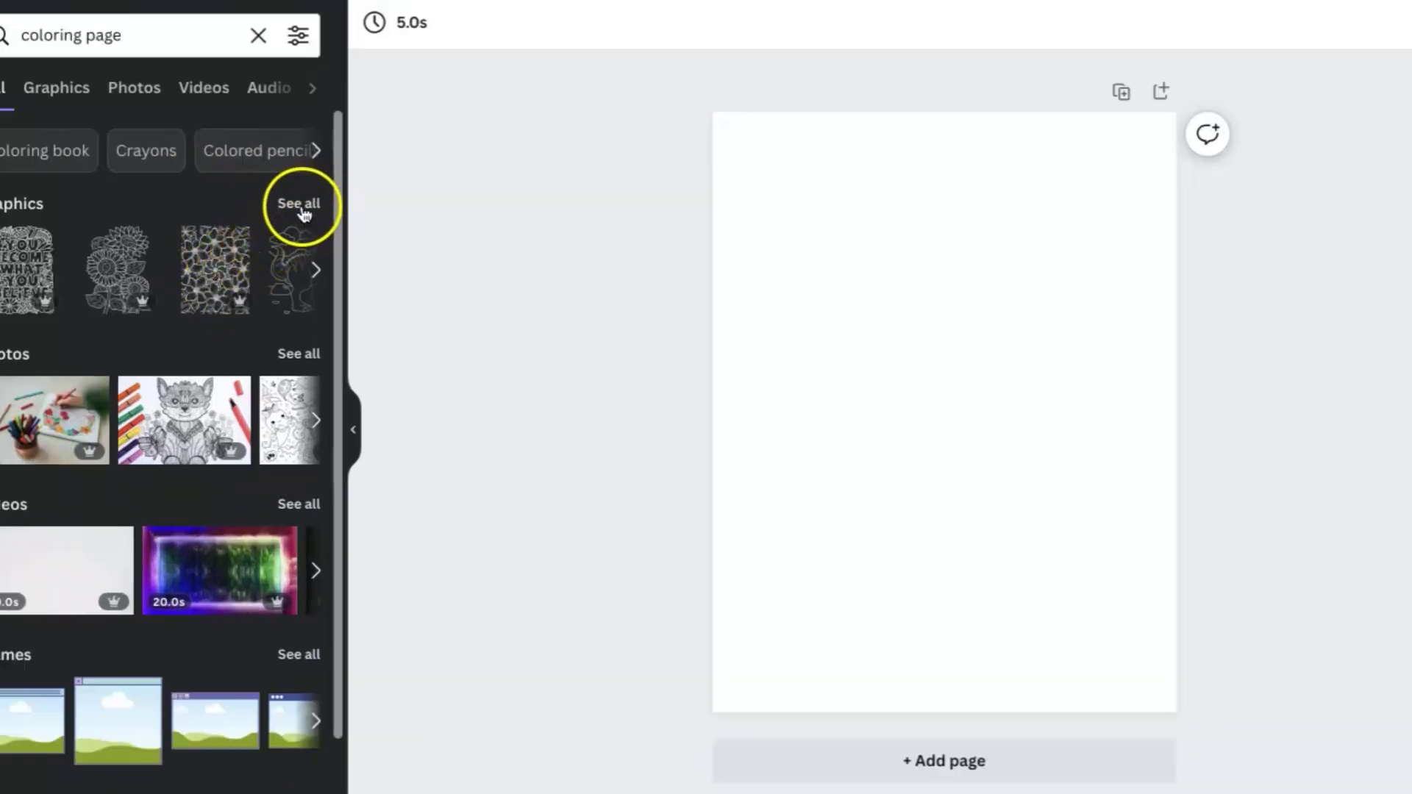
left_click(315, 205)
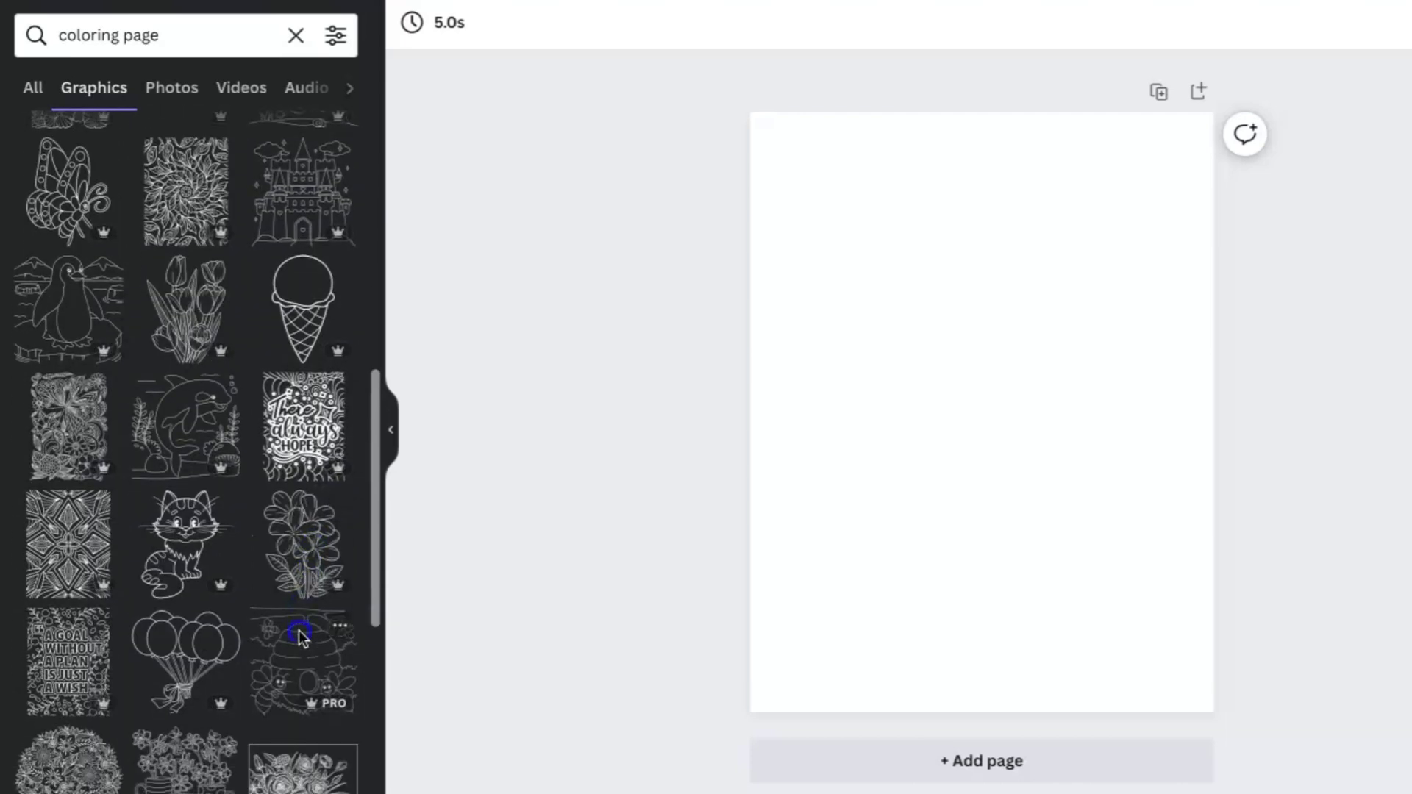
left_click_drag(371, 515, 365, 691)
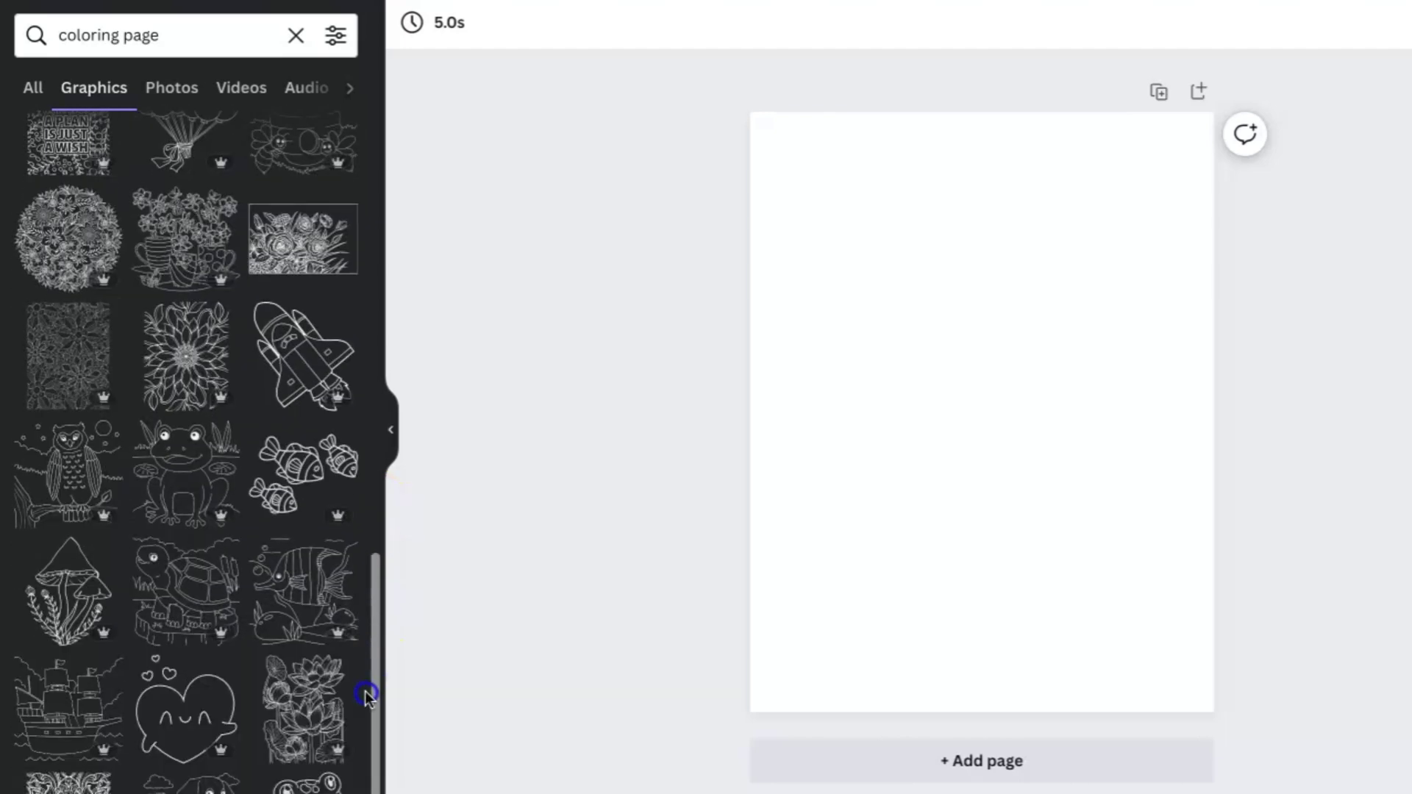
Step: Add the floral pattern graphic and stretch it past the edges of the 8.5 × 11 page
left_click(57, 354)
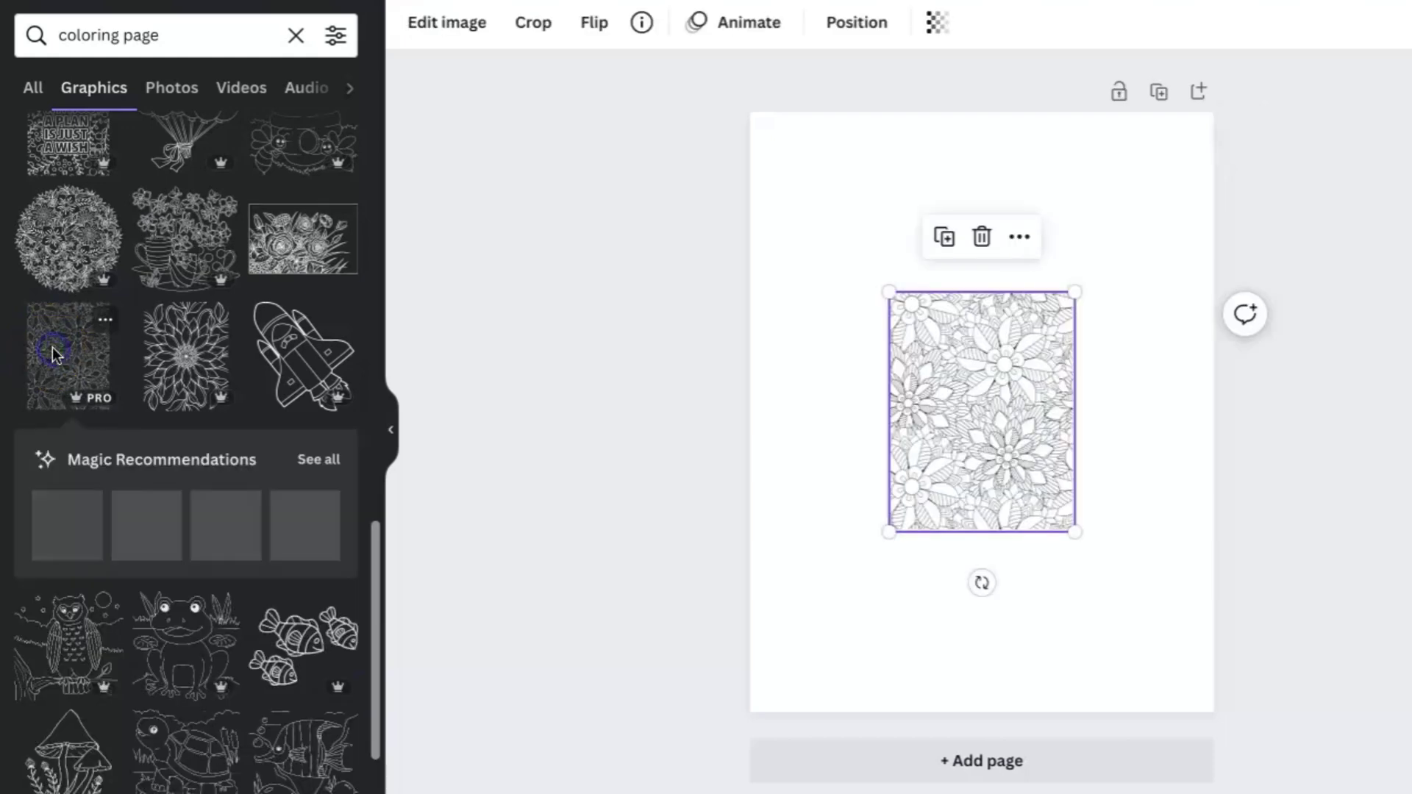
left_click_drag(889, 292, 765, 104)
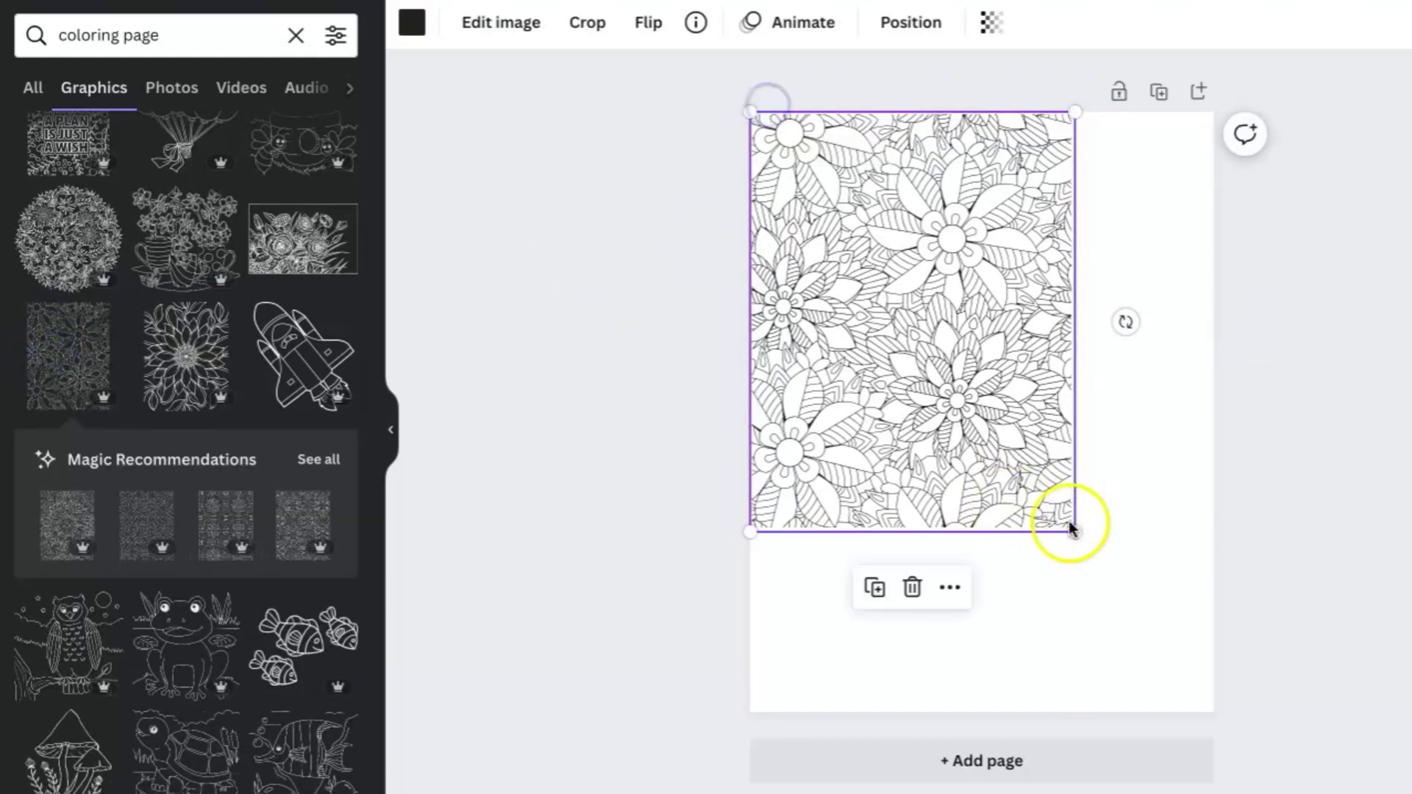
left_click_drag(1074, 525, 1195, 721)
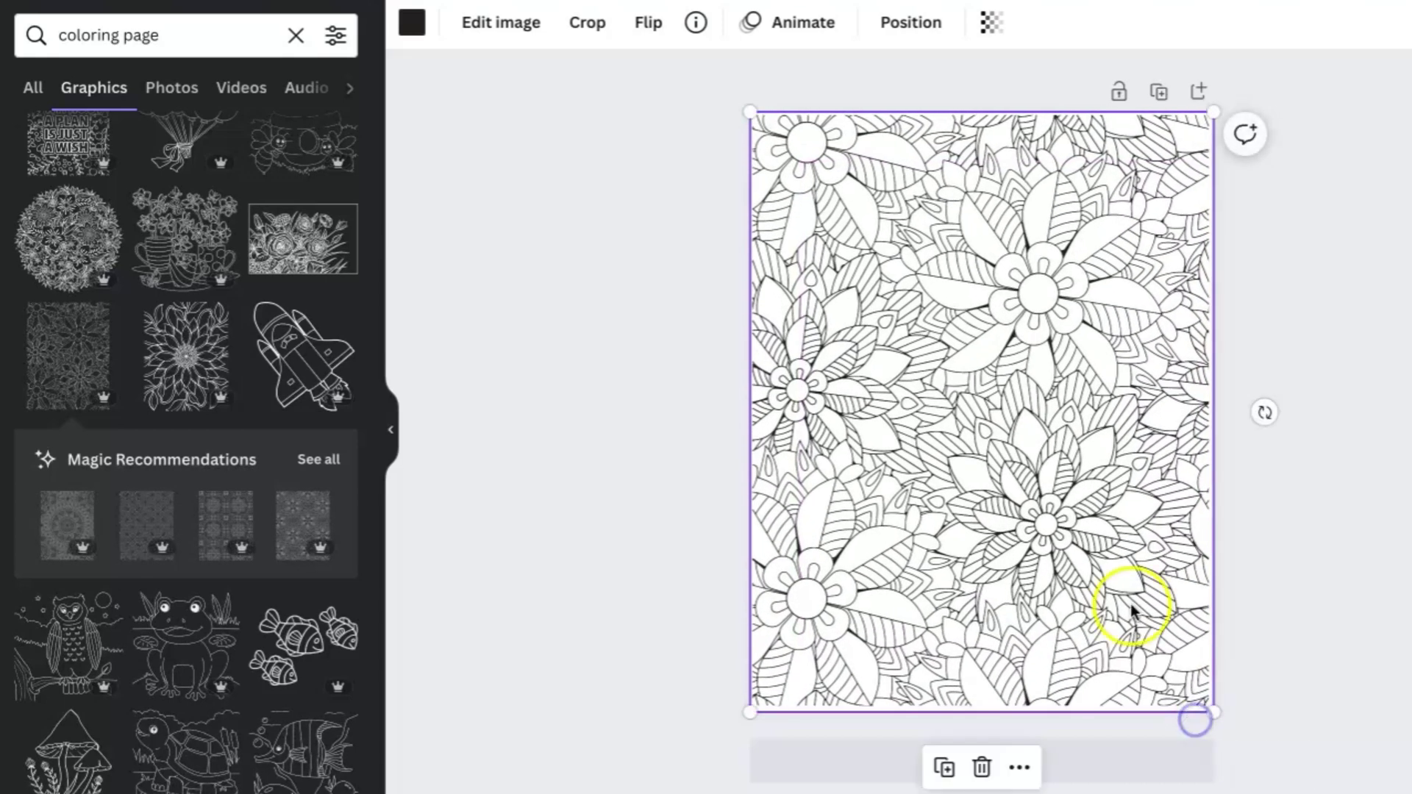
left_click(1316, 335)
left_click(1008, 300)
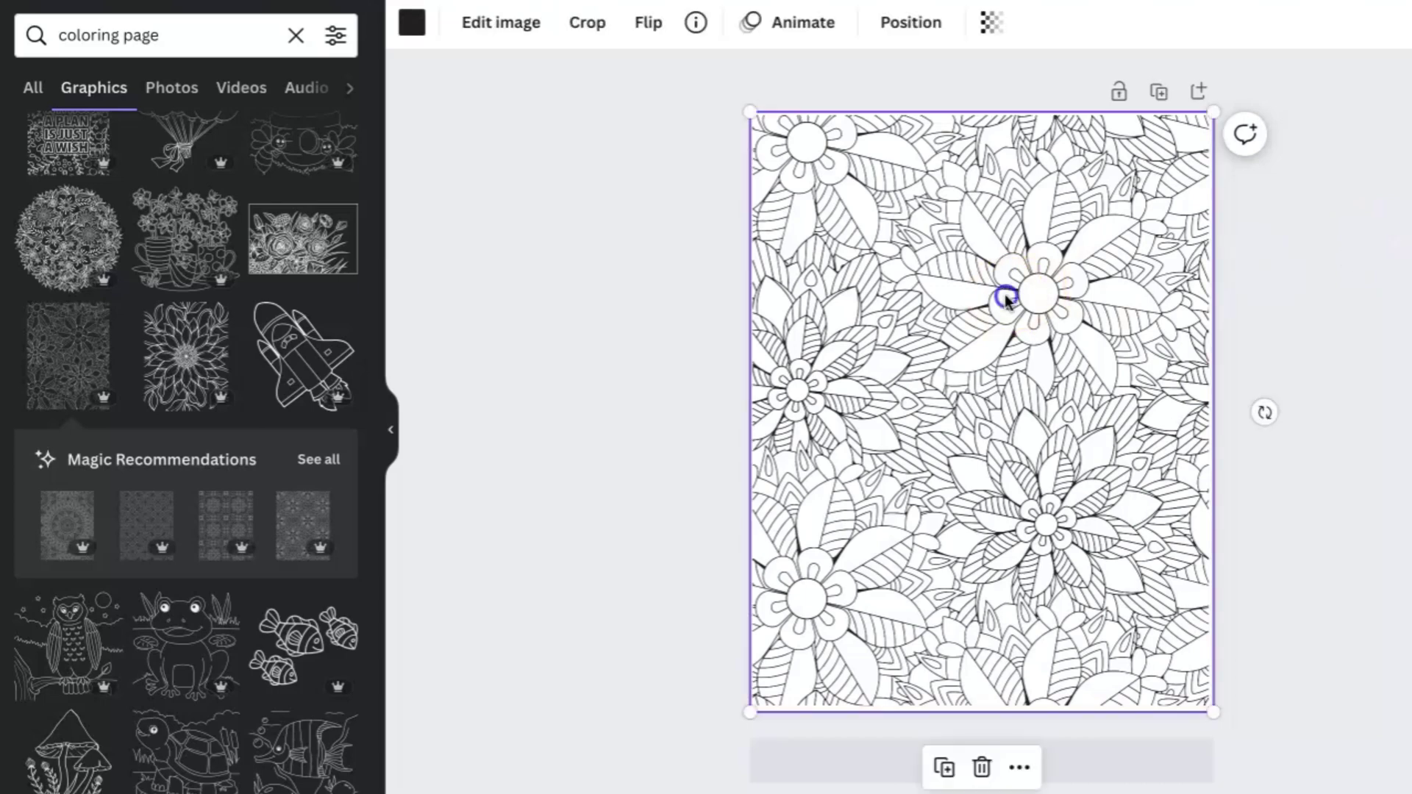
left_click_drag(1214, 706, 1218, 713)
left_click(1389, 571)
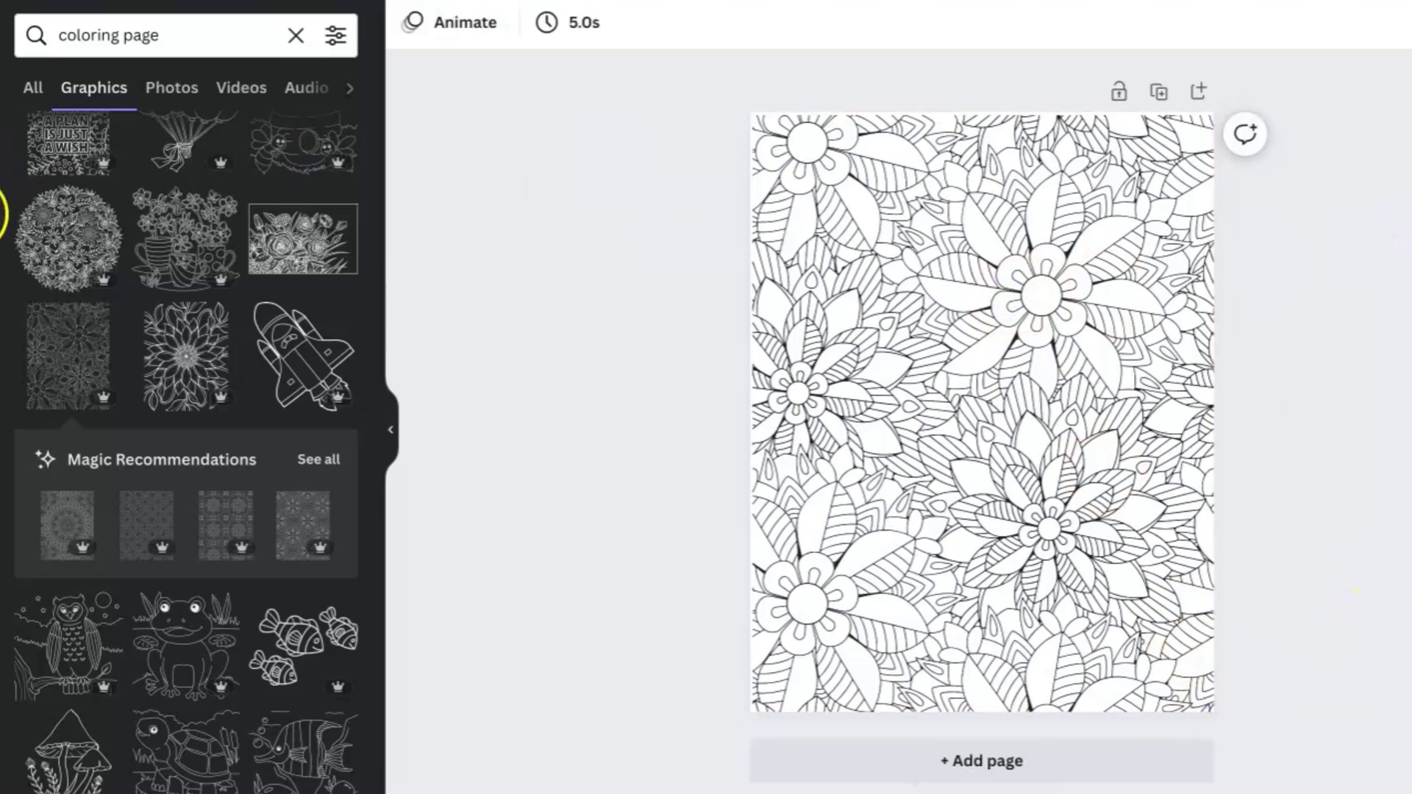
Step: Add a heading reading 'You got this', broken onto three lines
left_click(148, 205)
type("You")
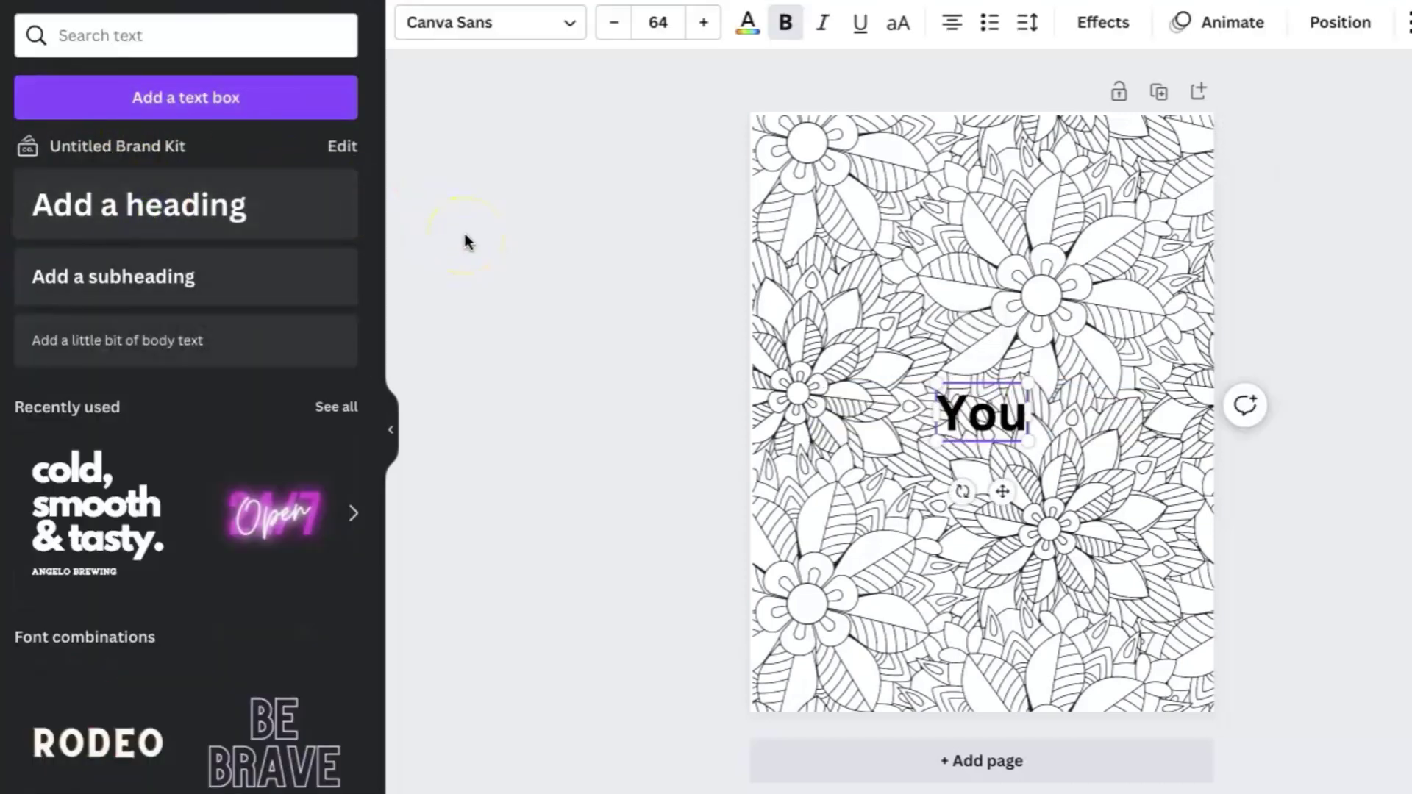
type(" got h")
key("BackSpace")
key("BackSpace")
type("t")
key("BackSpace")
key("BackSpace")
key("BackSpace")
key("BackSpace")
type("G")
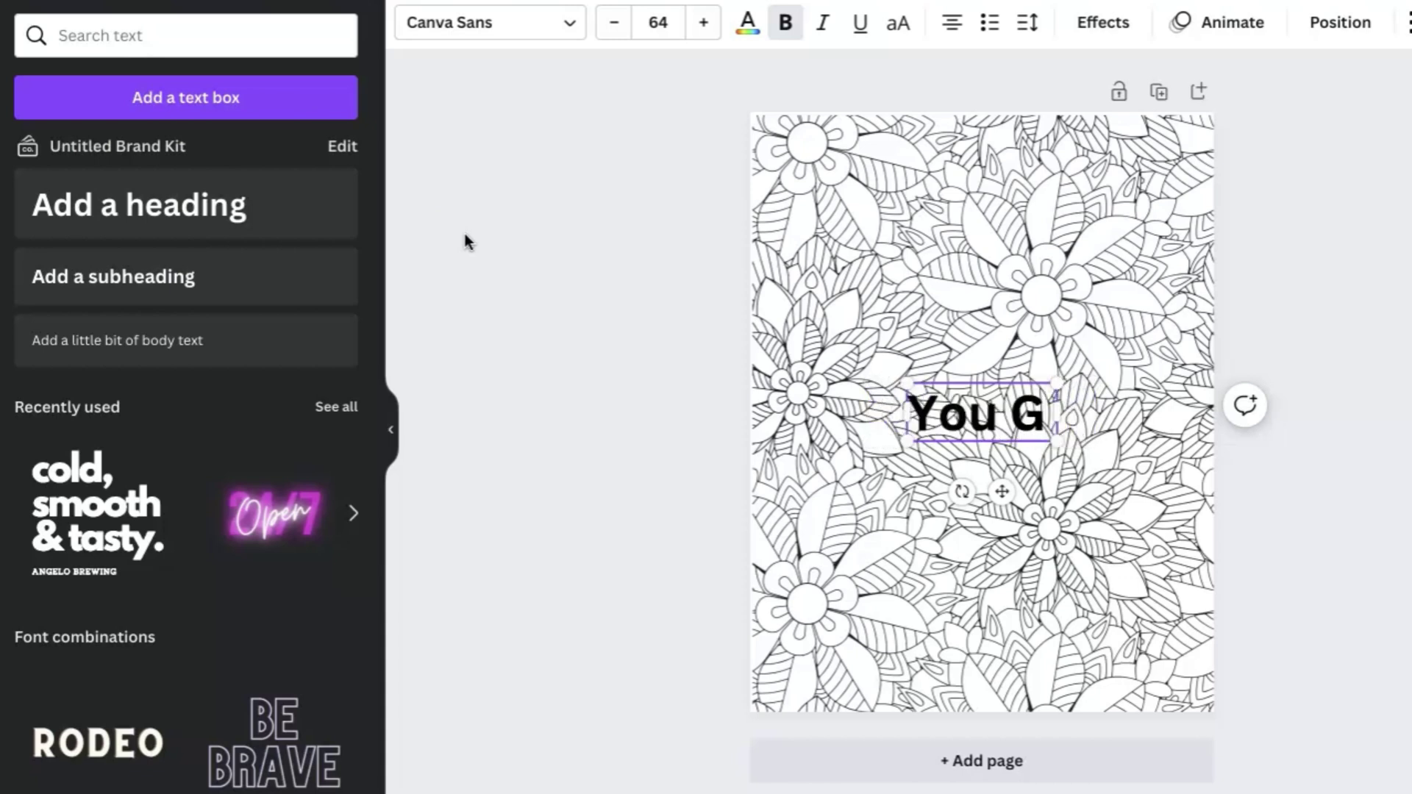
key("BackSpace")
type("got this")
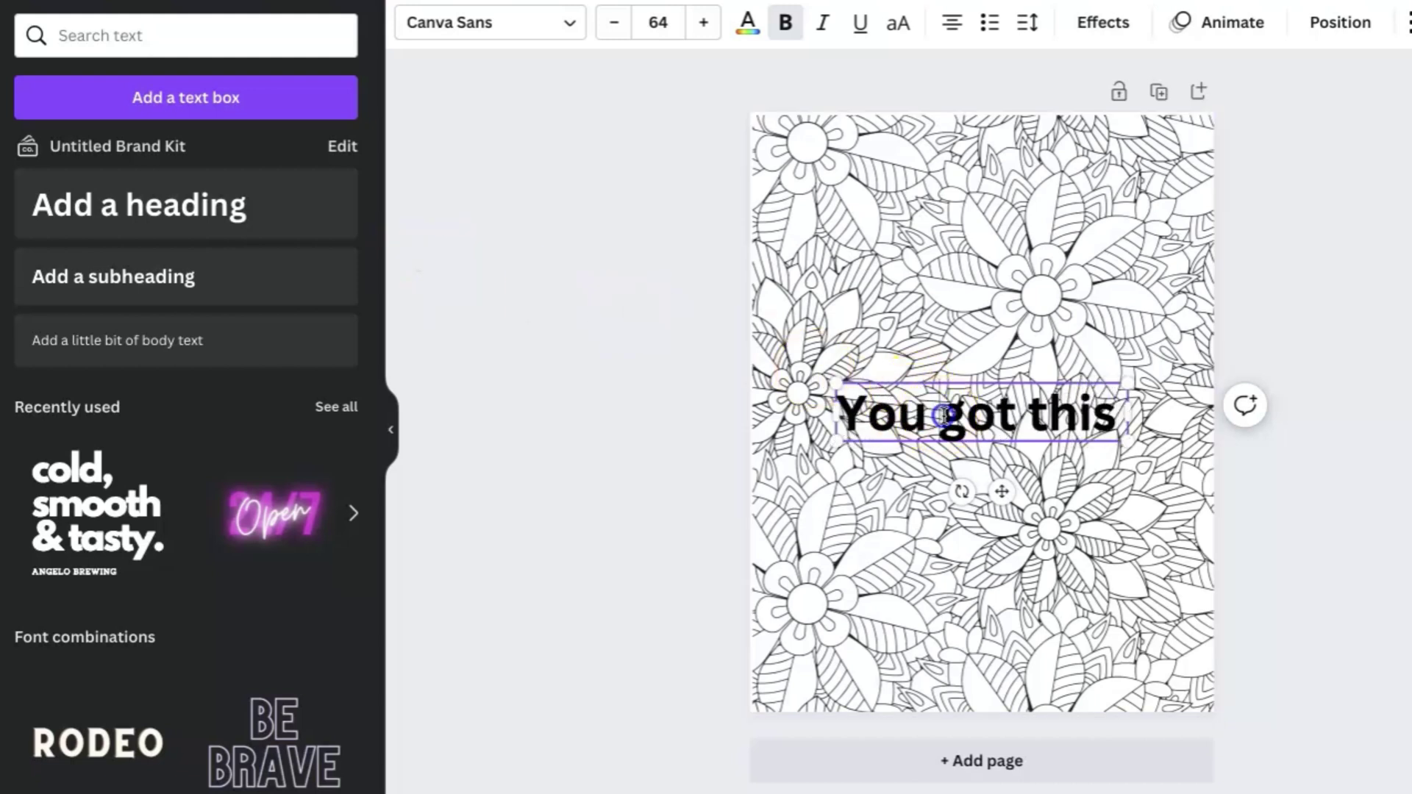
left_click(943, 417)
key("Return")
left_click(973, 471)
key("Return")
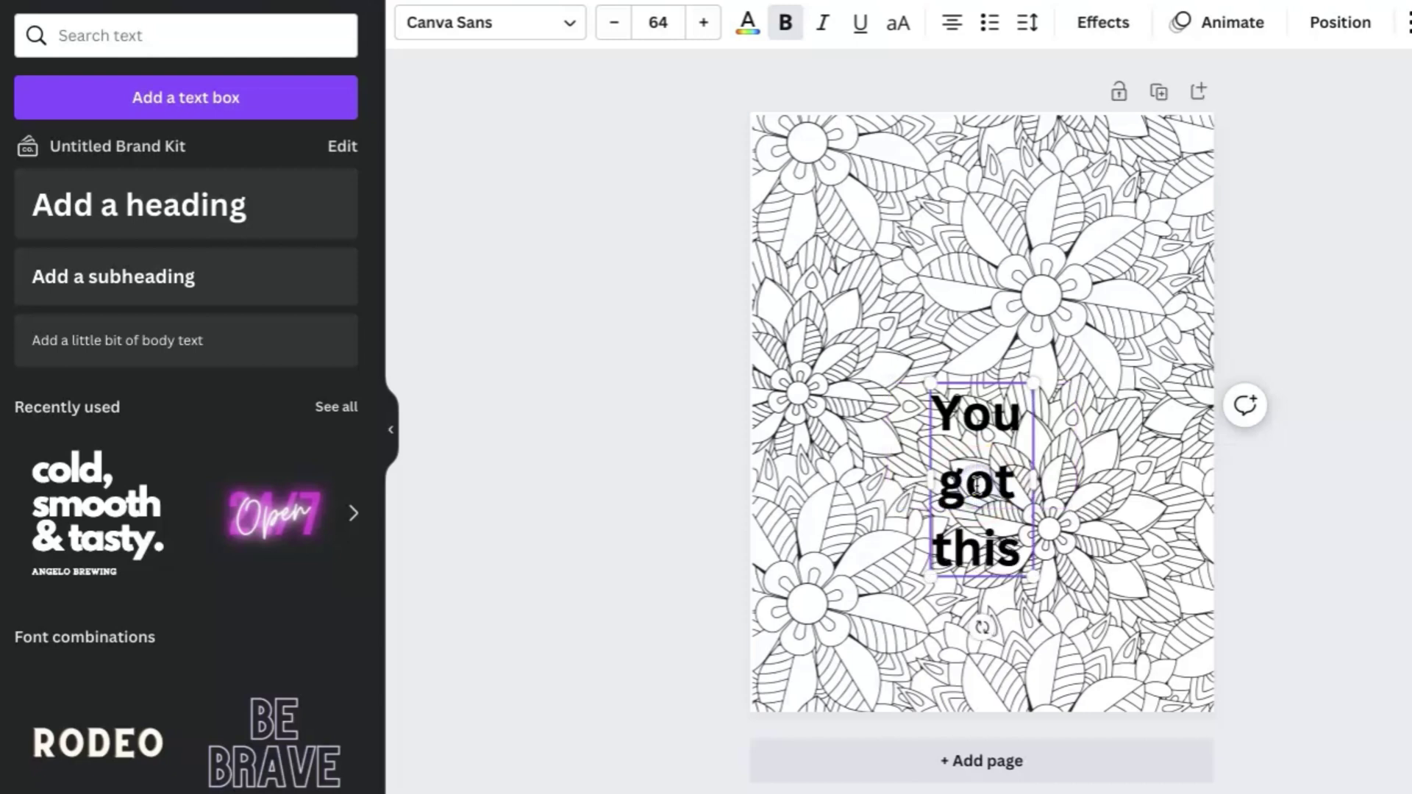
Step: Enlarge the heading to about size 123, widen its box, and append '!'
left_click_drag(1034, 384, 1203, 254)
left_click_drag(925, 392, 756, 407)
left_click(898, 441)
left_click_drag(906, 441, 964, 421)
left_click(1320, 441)
left_click(1052, 504)
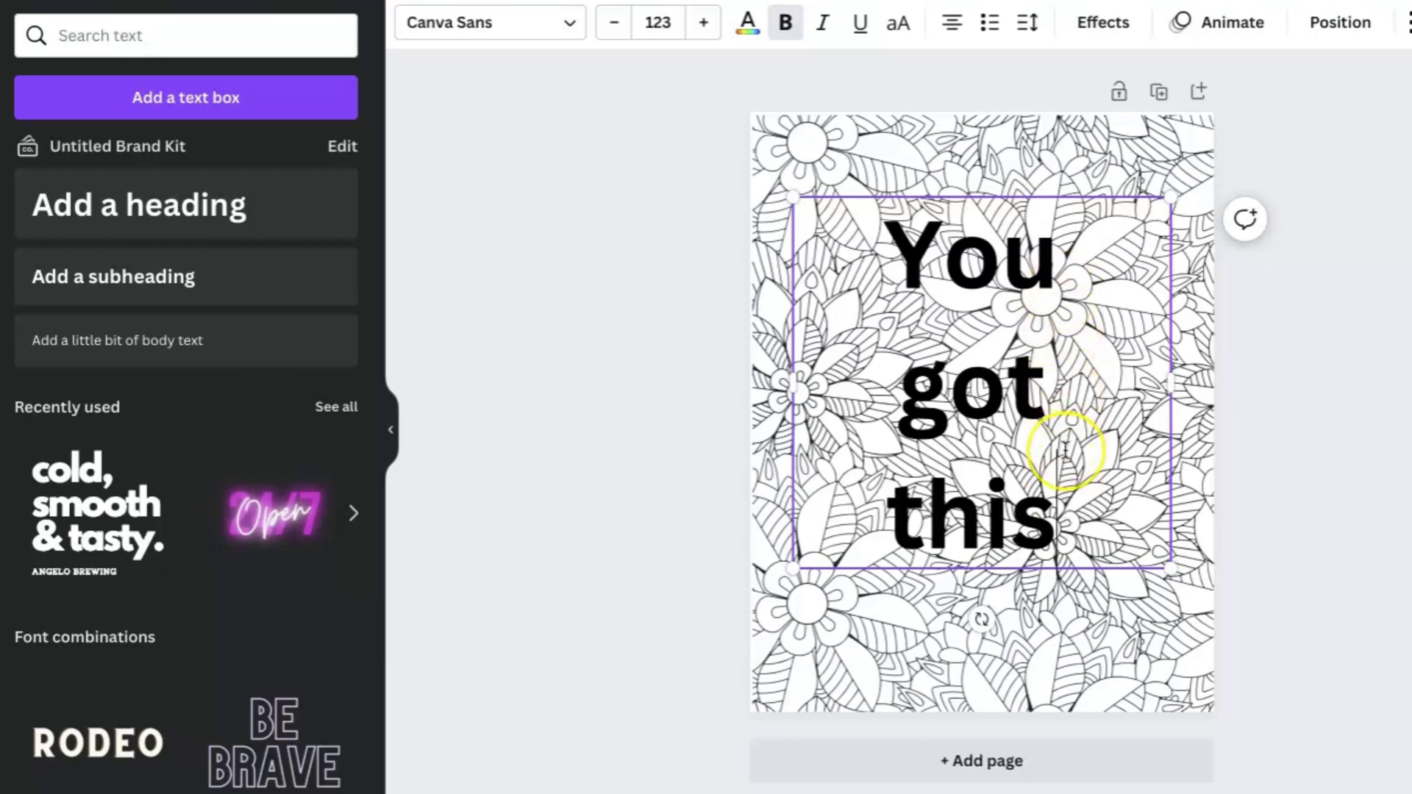
type("!")
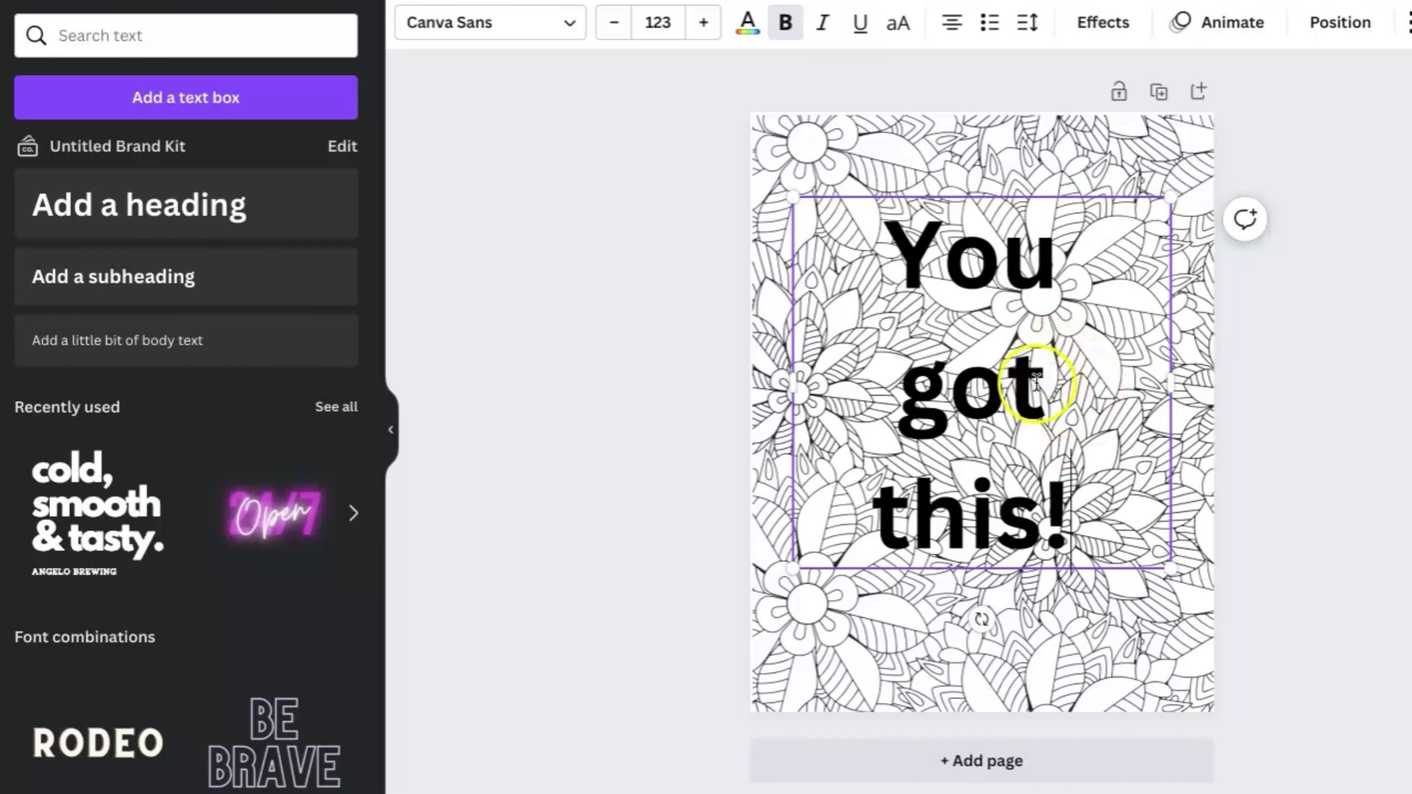
Step: Give the heading a white Splice effect at thickness about 76 and the League Spartan font
left_click(1101, 22)
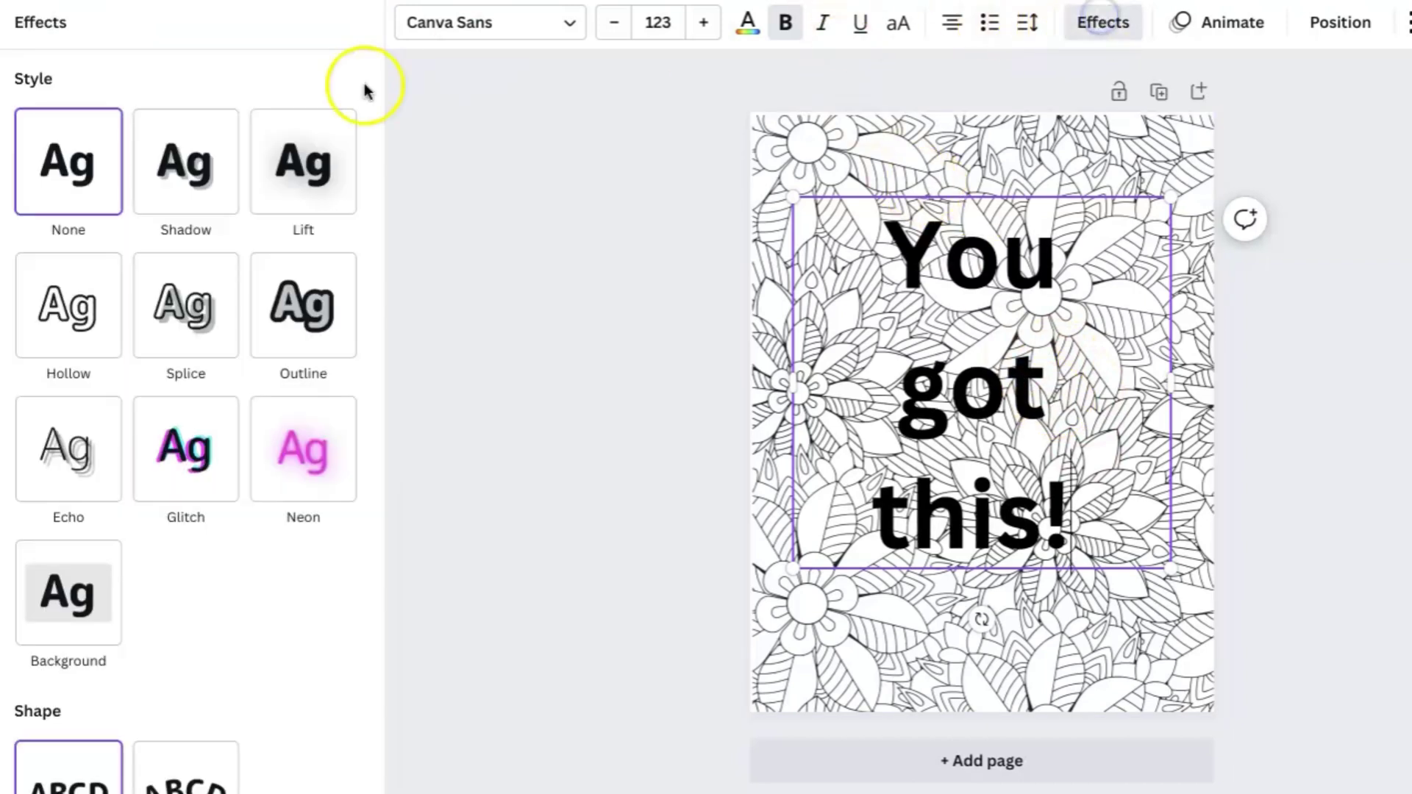
left_click(186, 305)
left_click(340, 609)
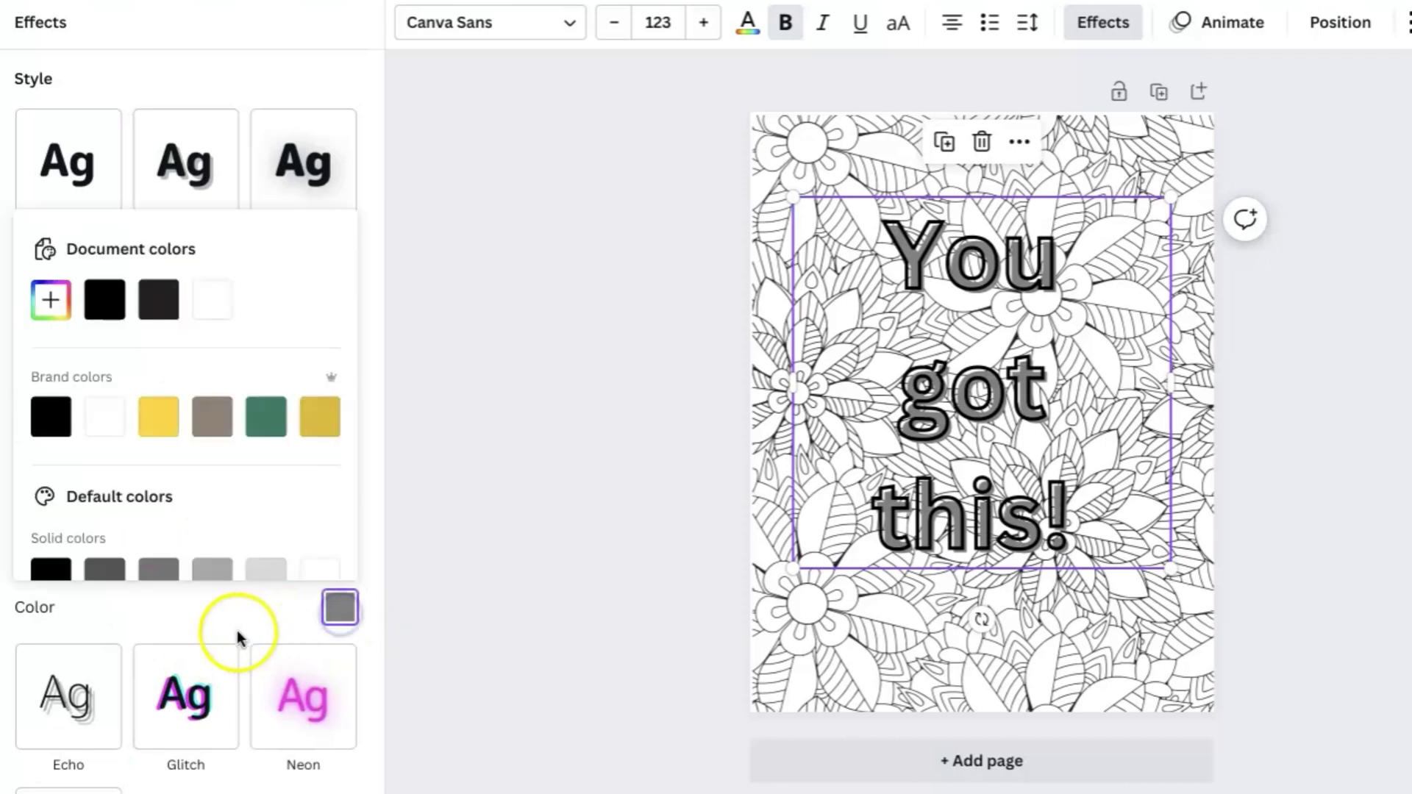
left_click(309, 573)
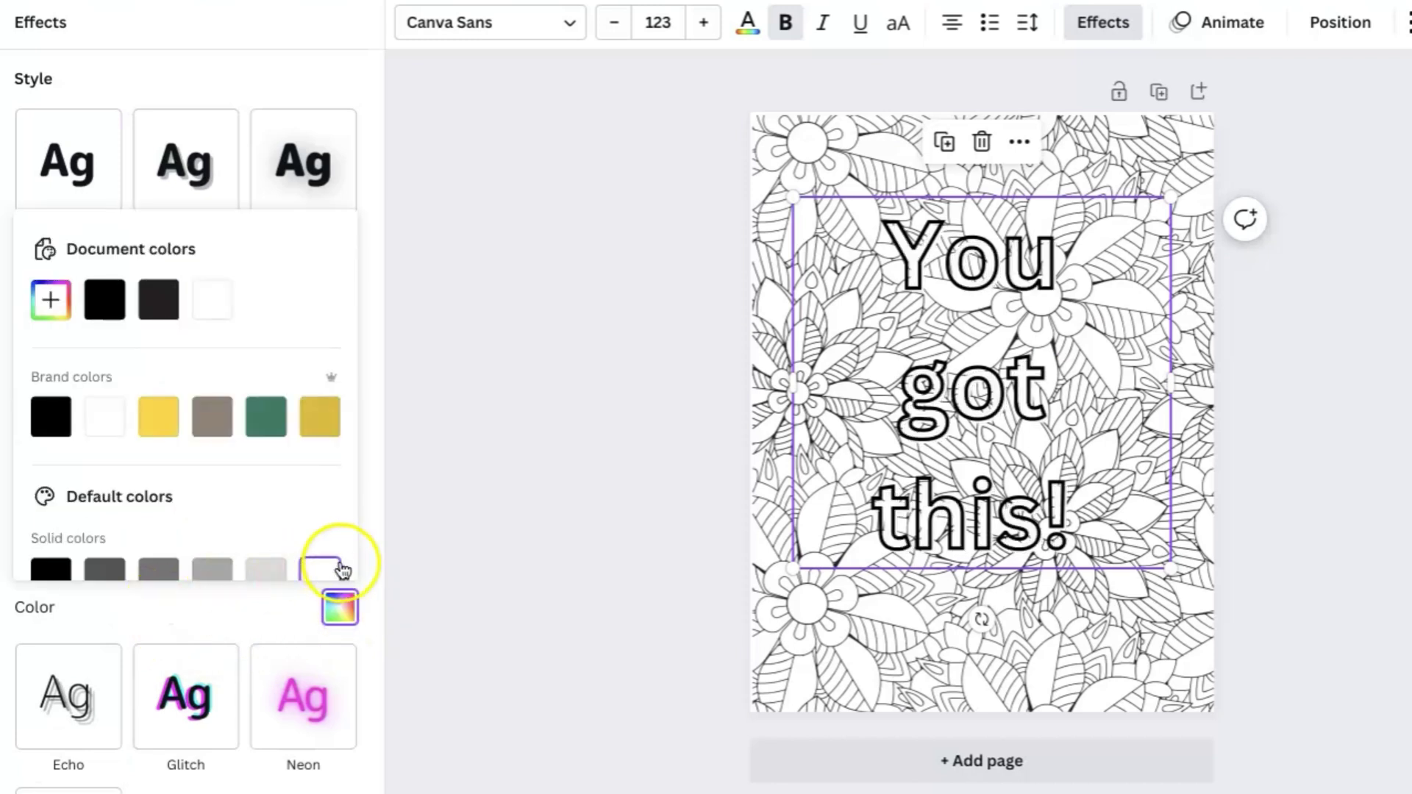
scroll(350, 581, "down", 3)
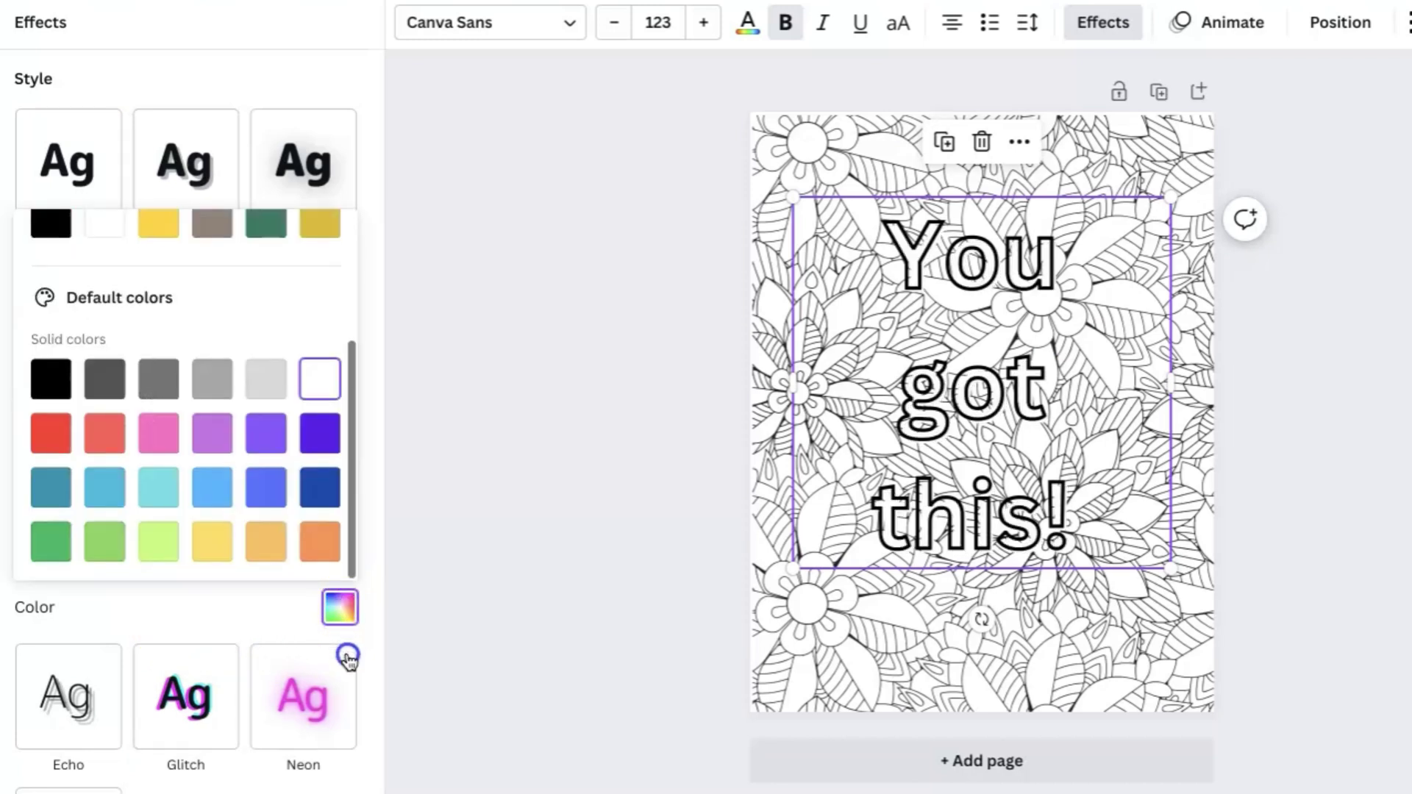
left_click(364, 624)
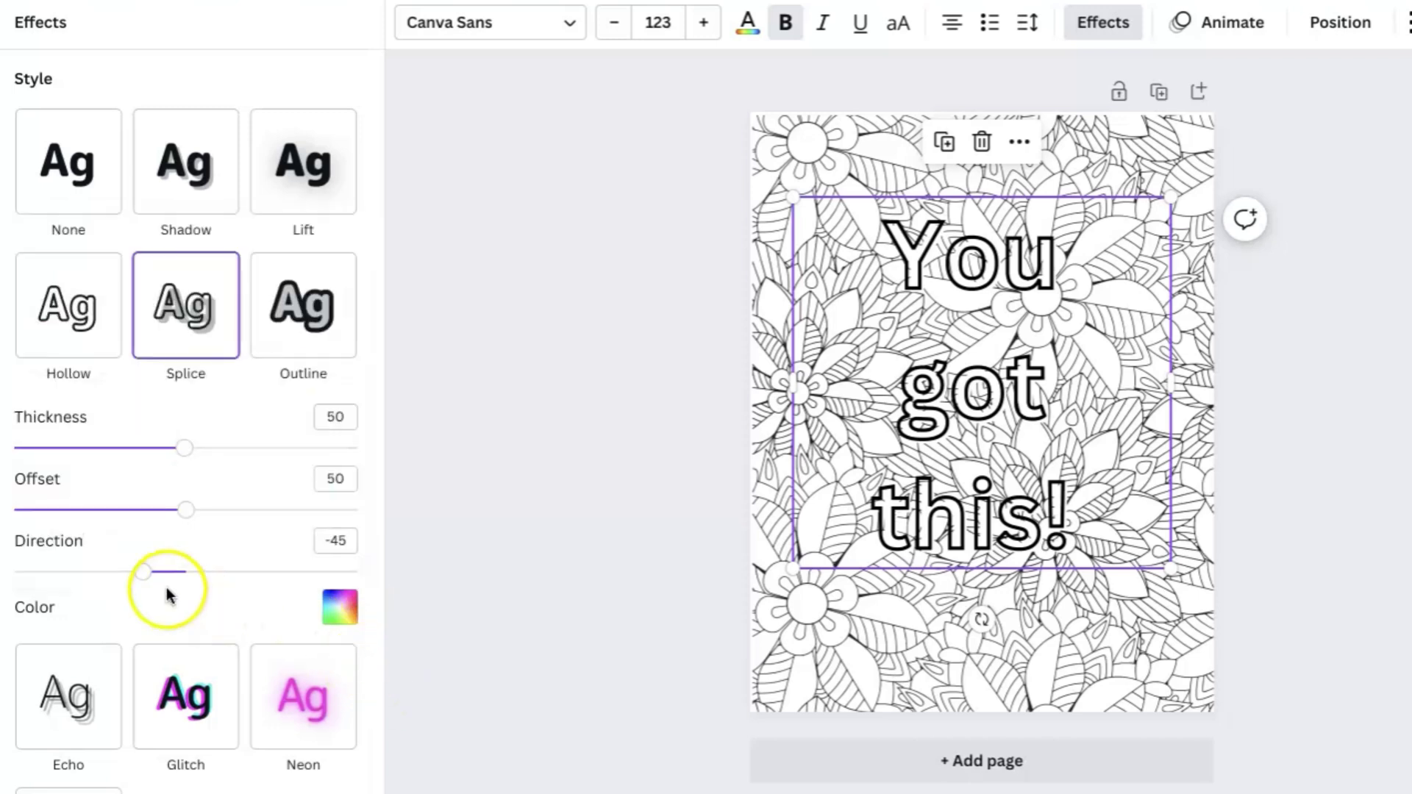
left_click_drag(186, 450, 274, 461)
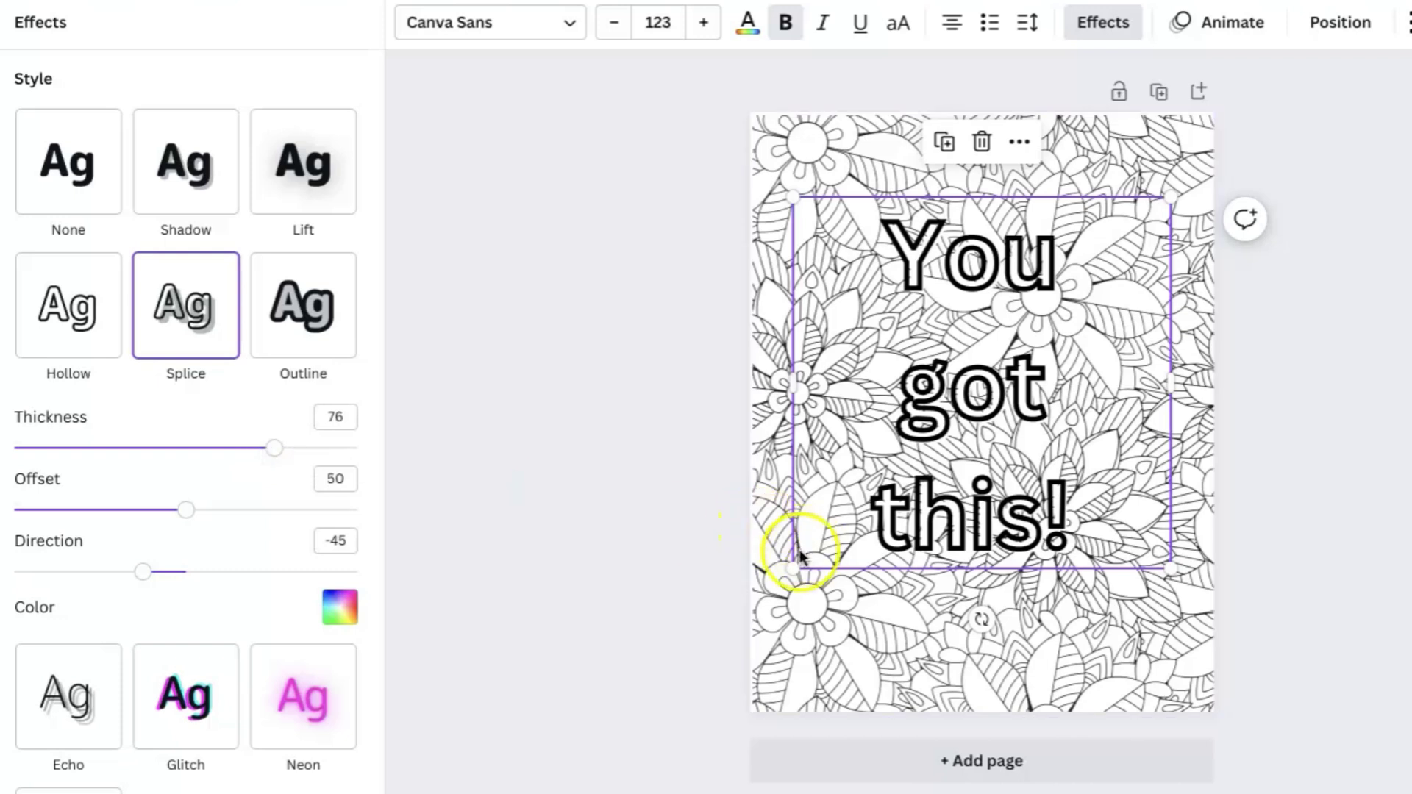
left_click(493, 29)
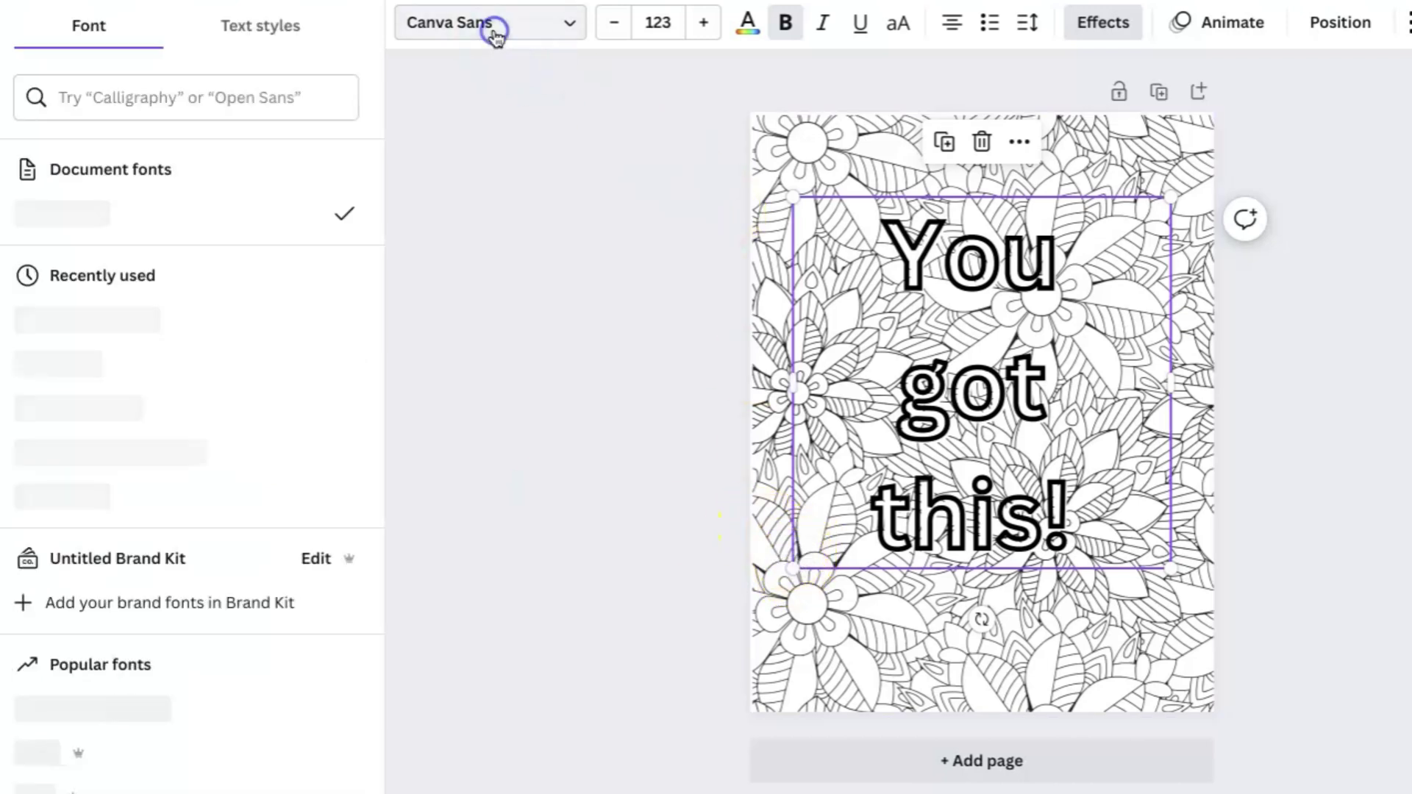
left_click(189, 321)
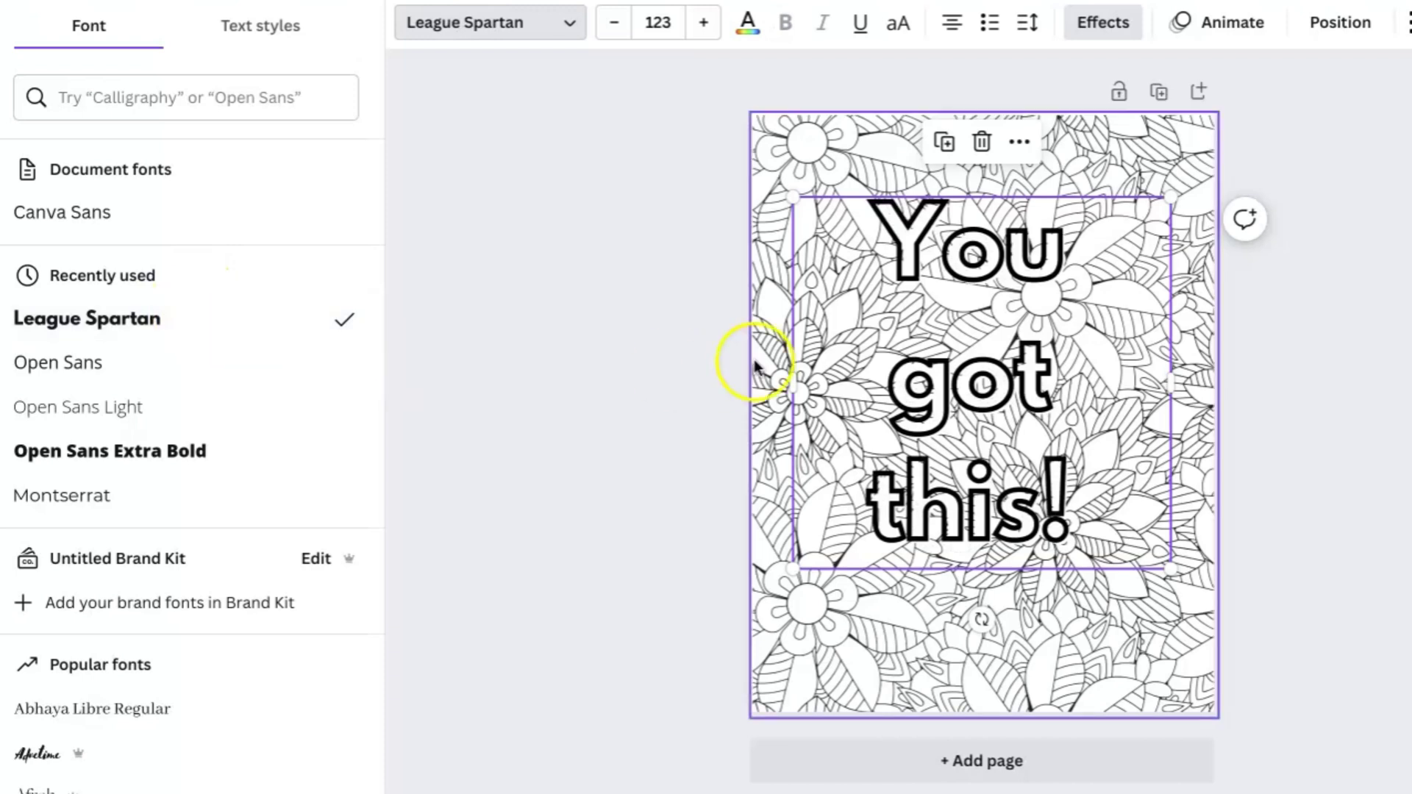
Step: Duplicate page 1, delete the copy, and add a blank second page
left_click(1328, 462)
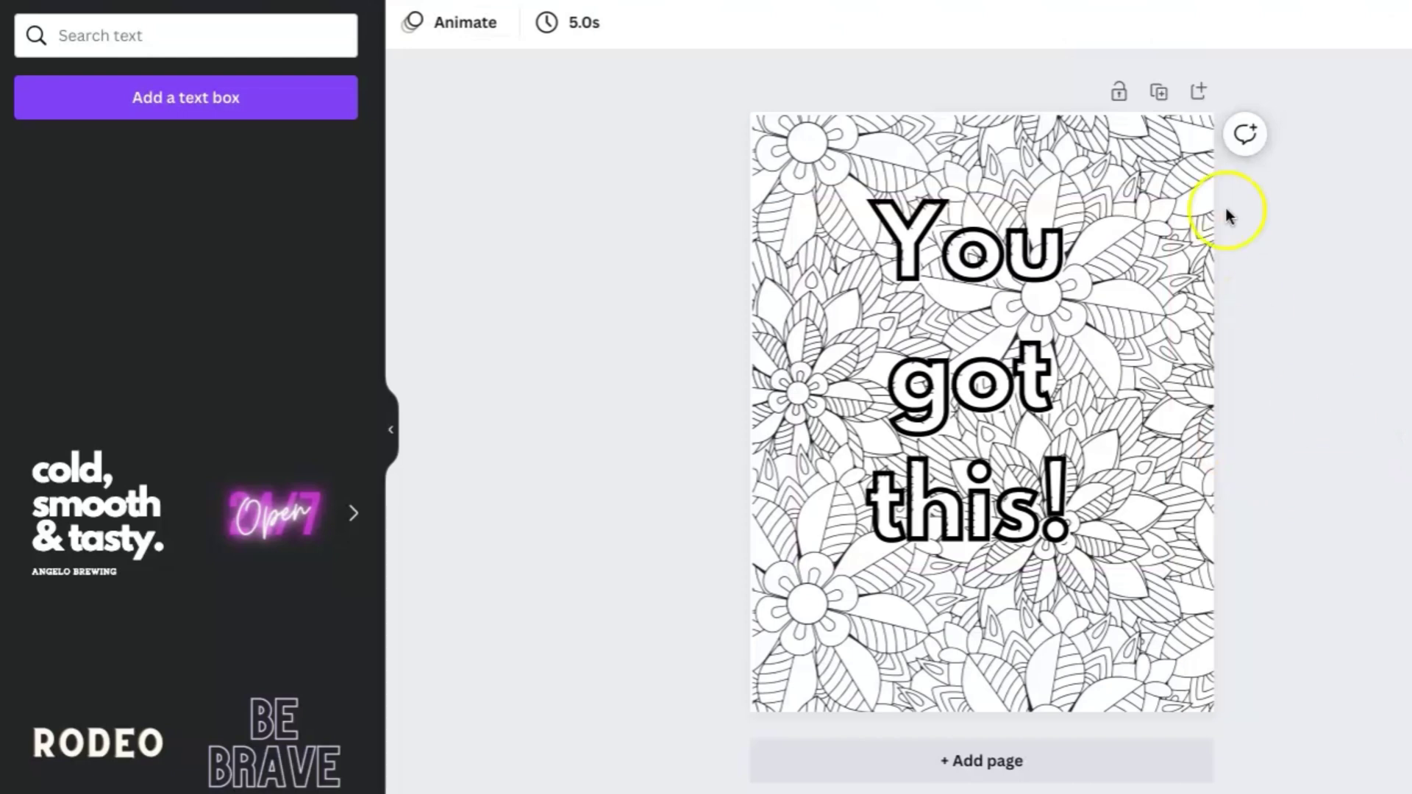
left_click(1160, 95)
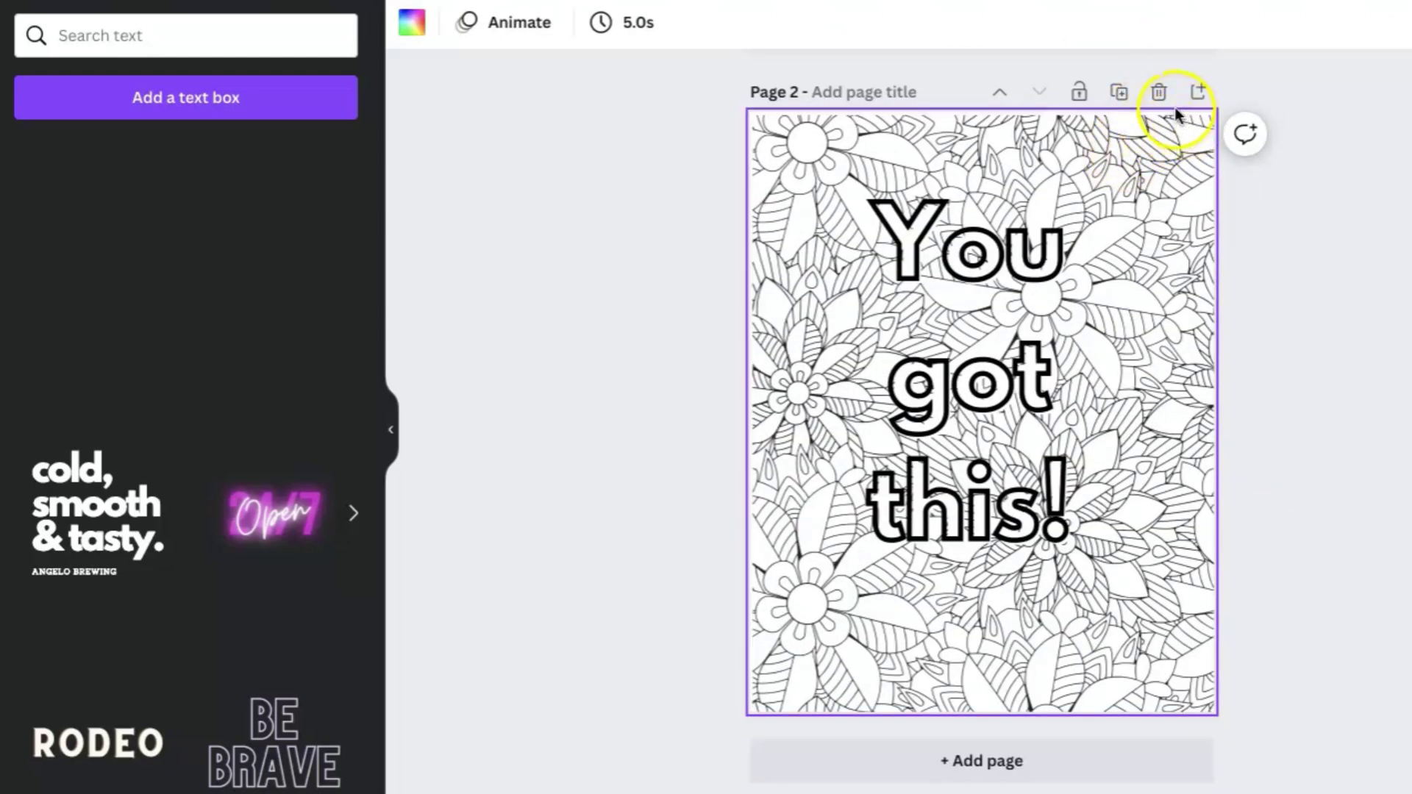
left_click(1161, 92)
left_click(1199, 89)
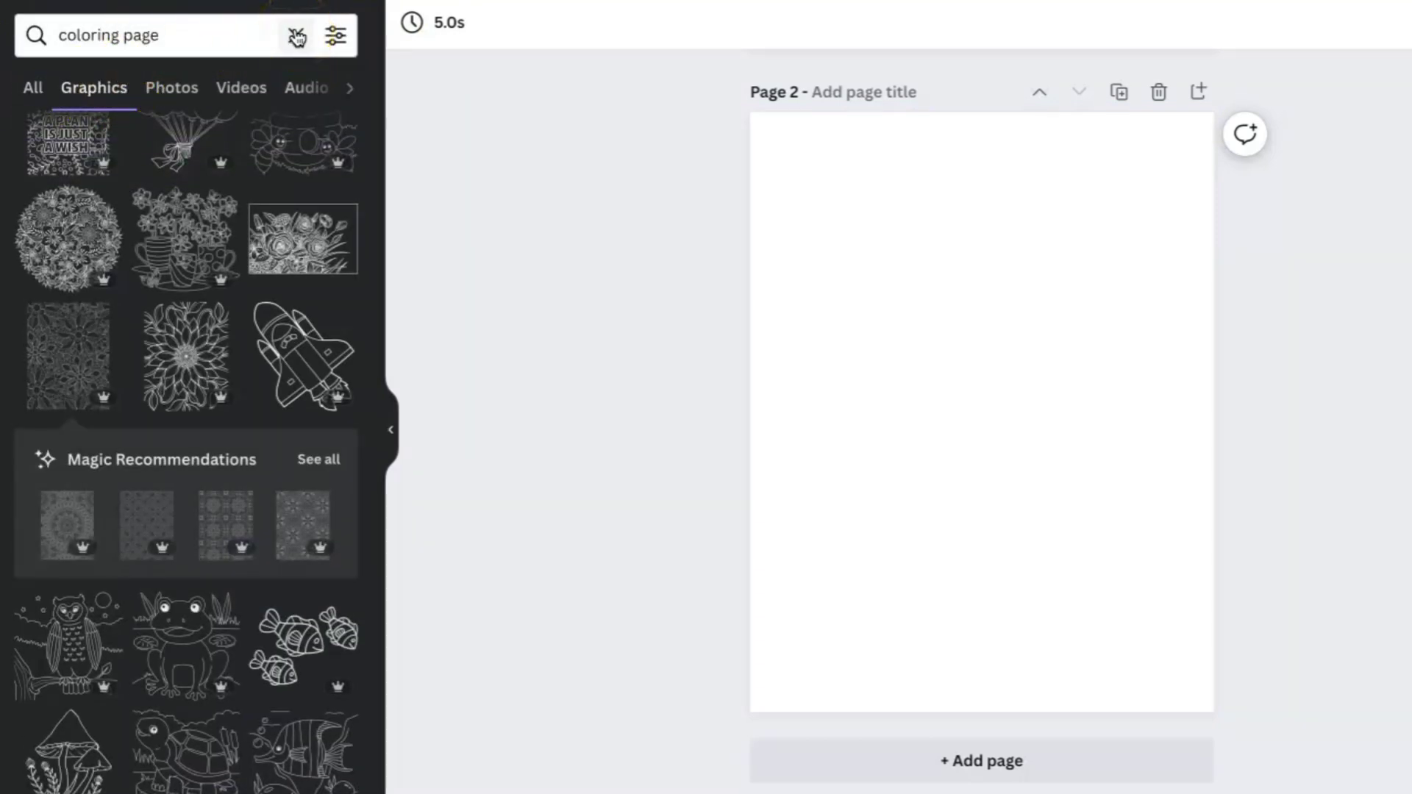
left_click(296, 34)
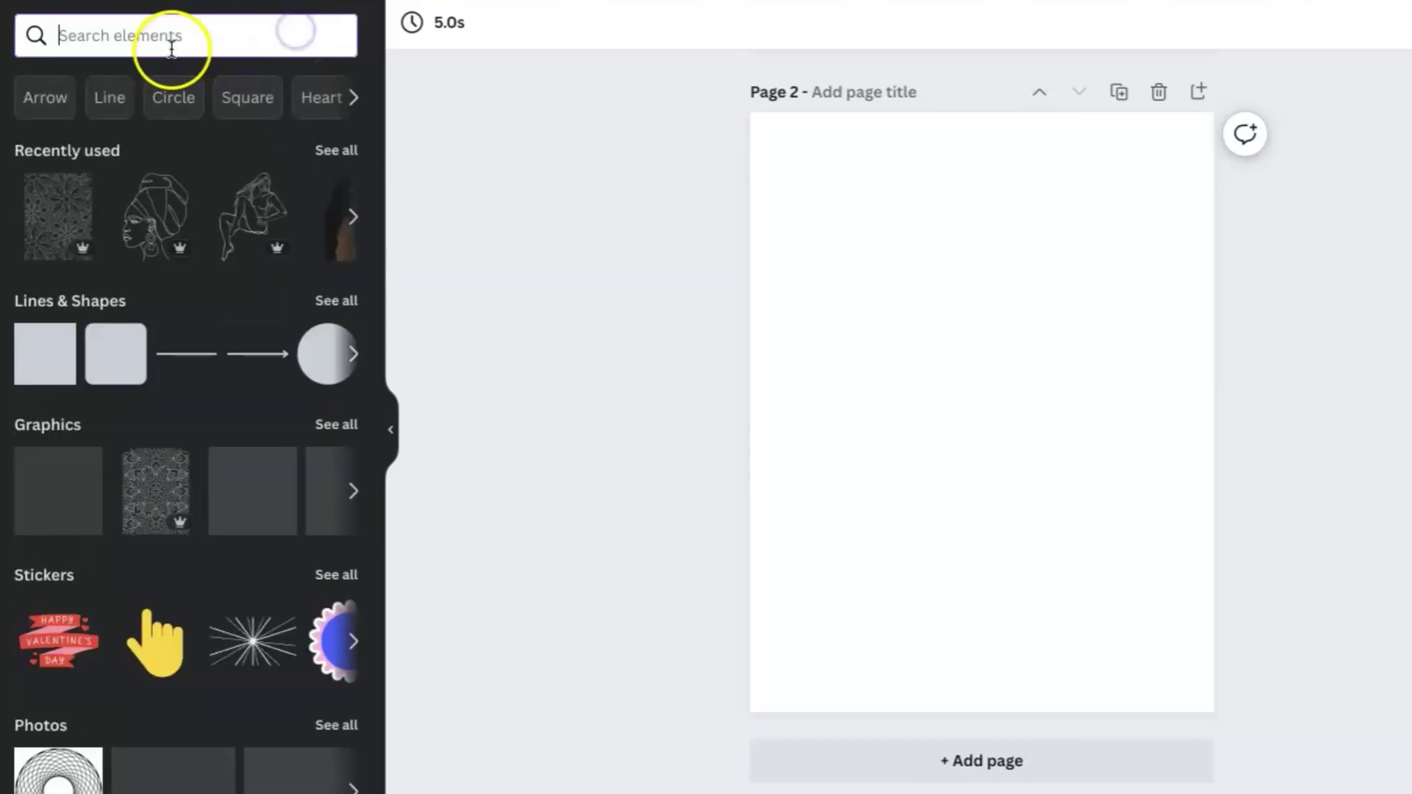
Step: Add a square shape and stretch it into a page-sized rectangle centred on page 2
left_click(59, 341)
left_click(24, 363)
left_click(24, 362)
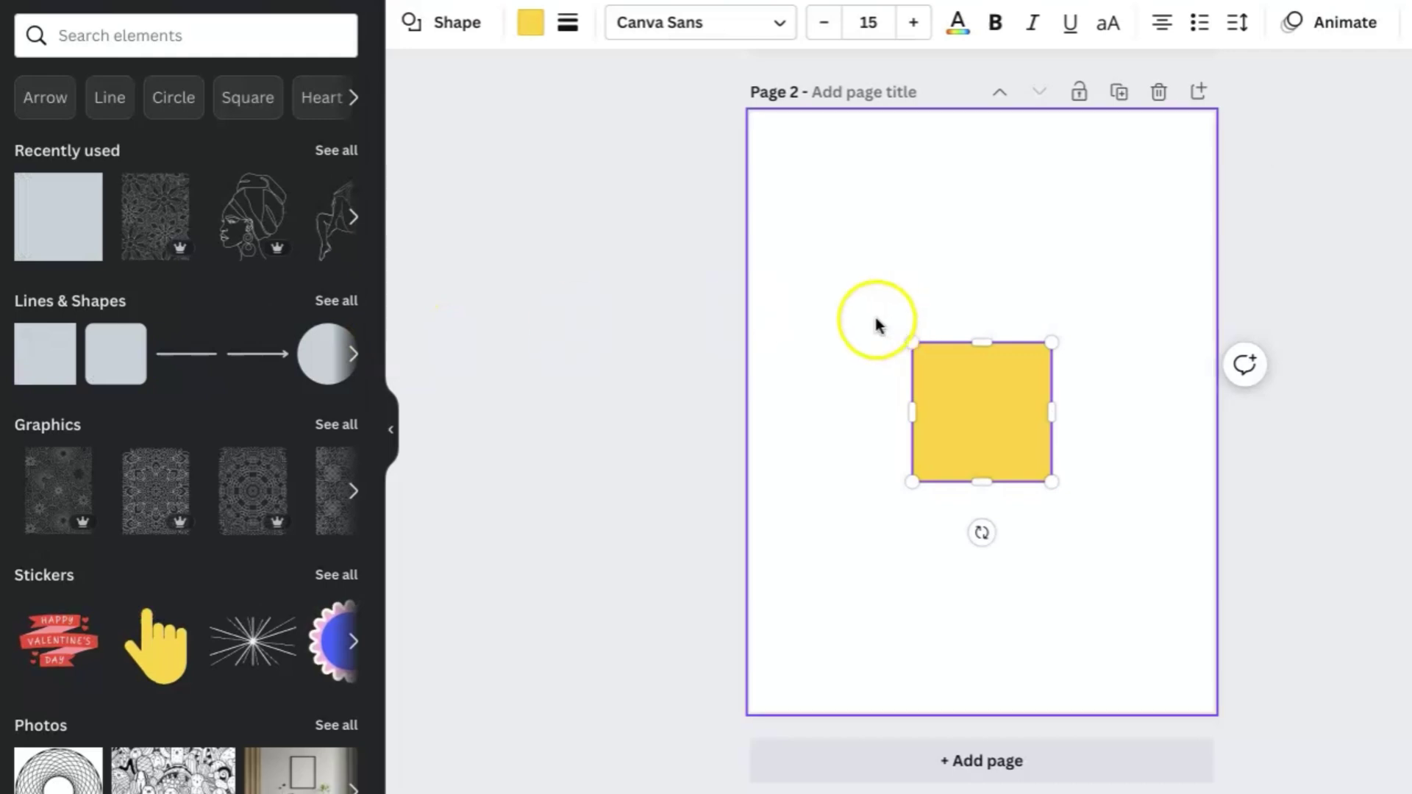
double_click(997, 373)
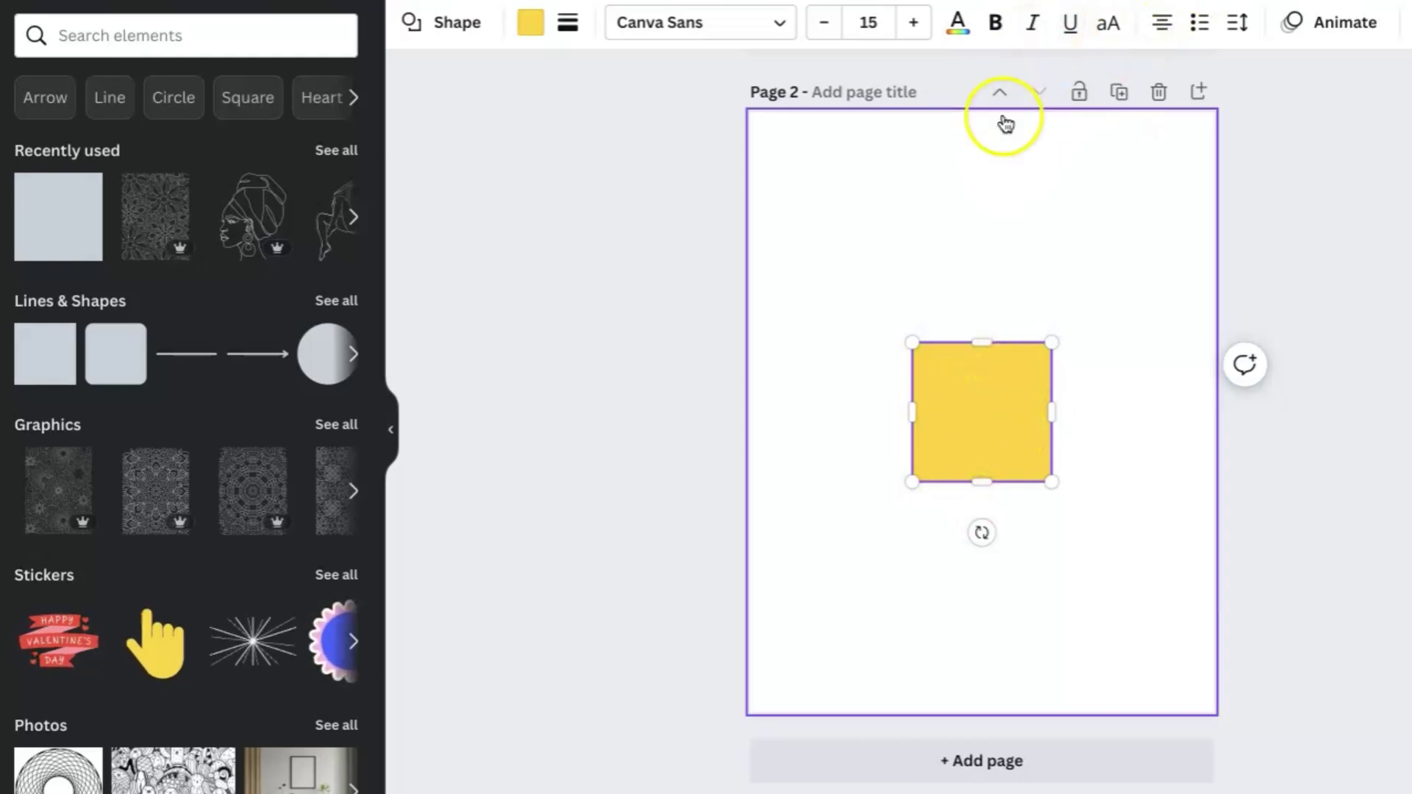
left_click(1003, 280)
left_click(990, 408)
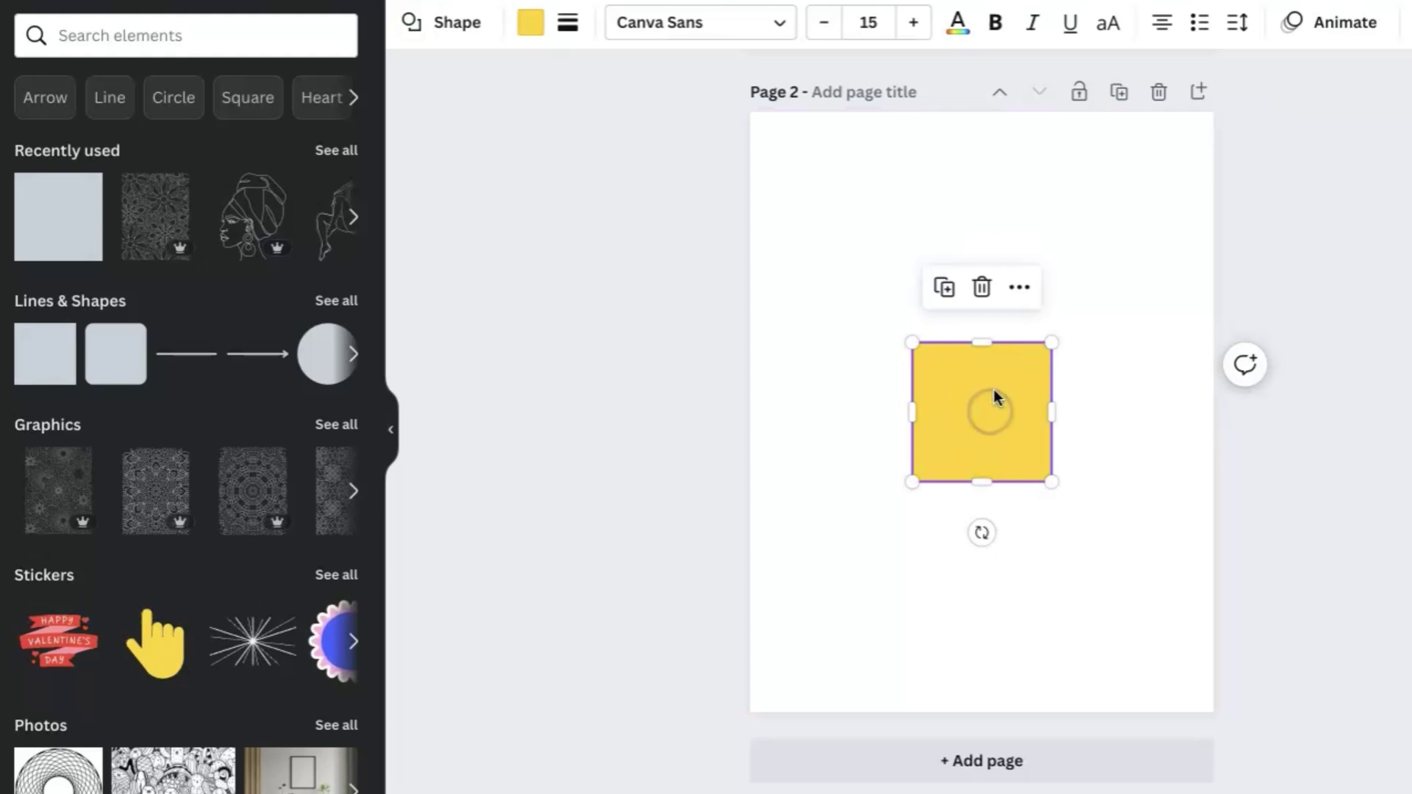
left_click(982, 287)
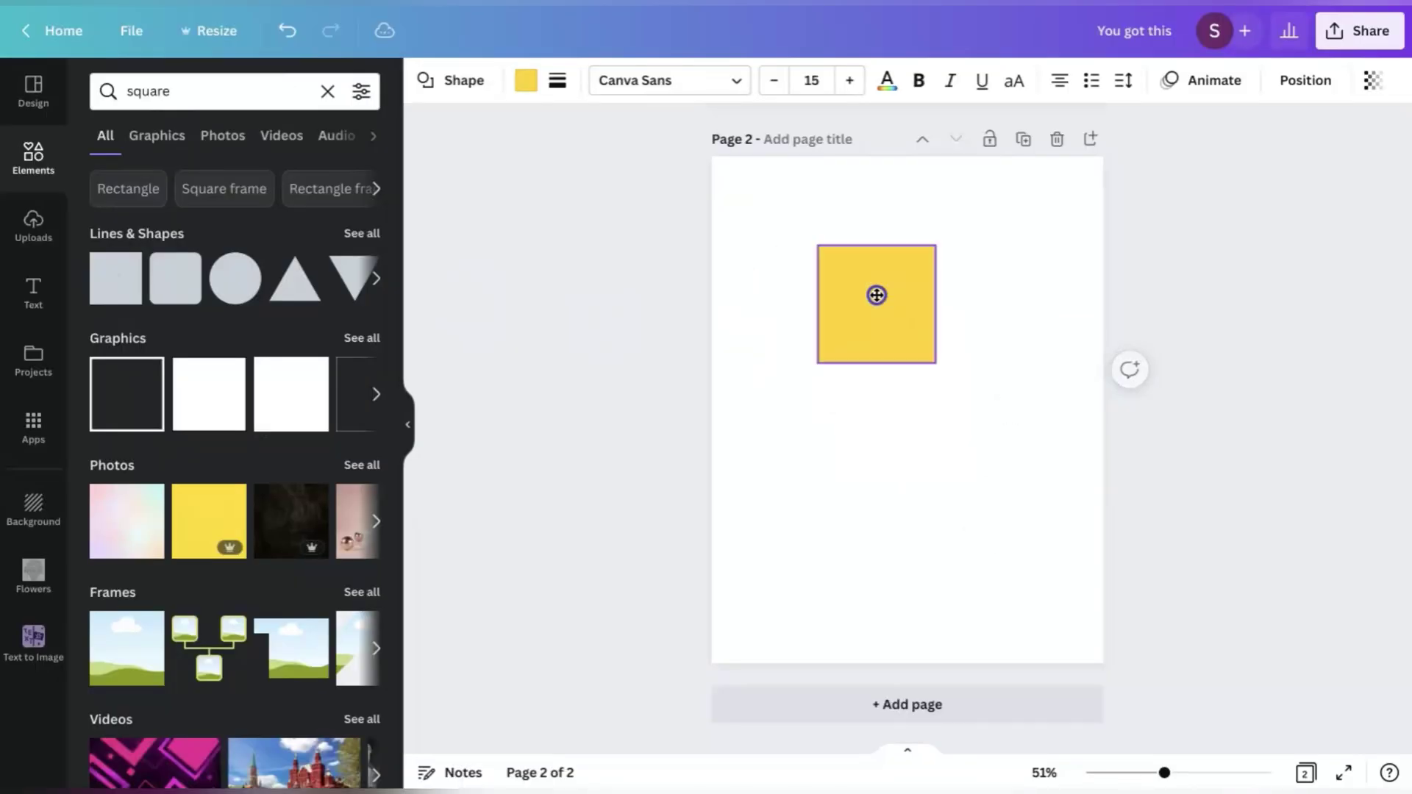
left_click_drag(872, 287, 791, 229)
left_click_drag(851, 294, 1081, 653)
left_click_drag(995, 536, 991, 529)
Step: Give the rectangle a thin solid black border, weight about 5–7, and a transparent fill
left_click(557, 80)
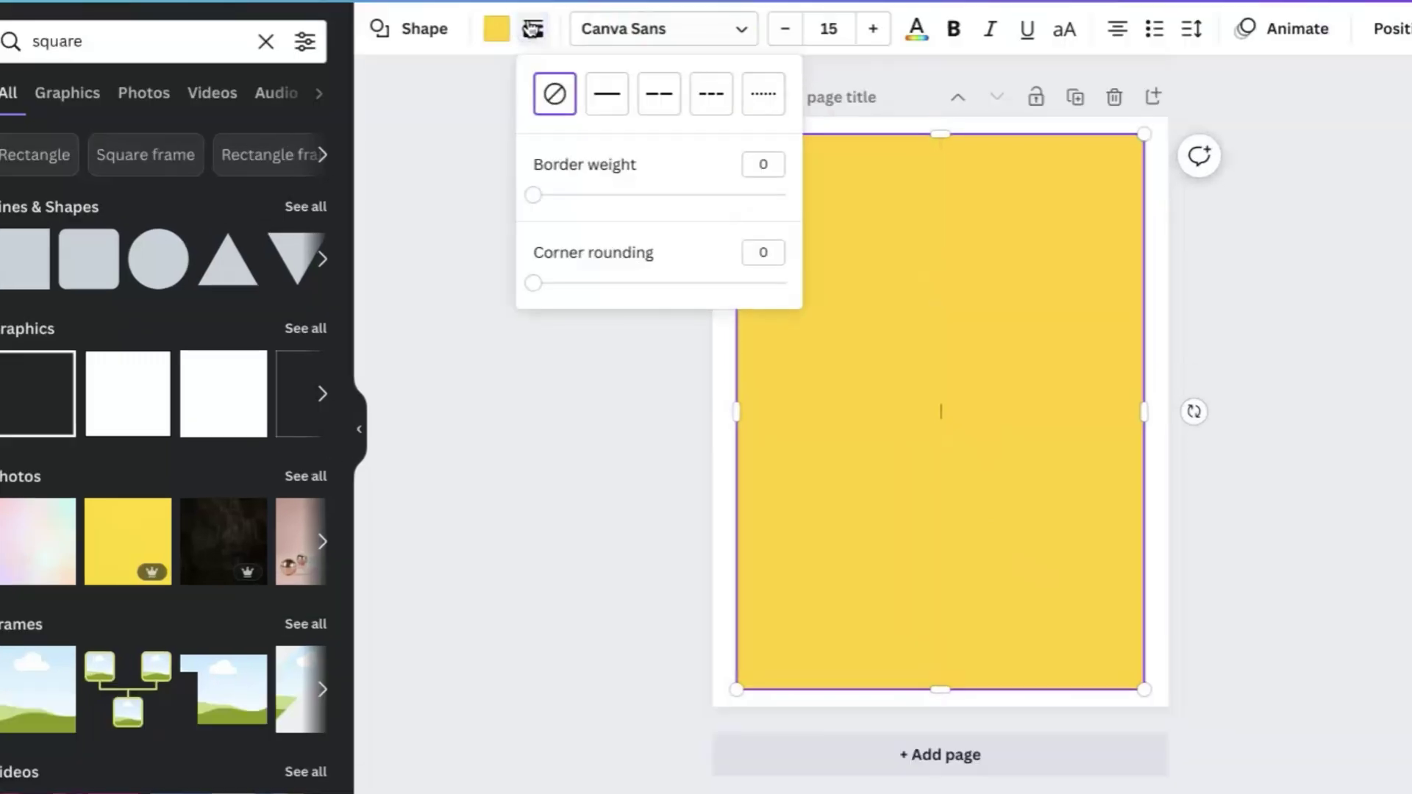
left_click(596, 93)
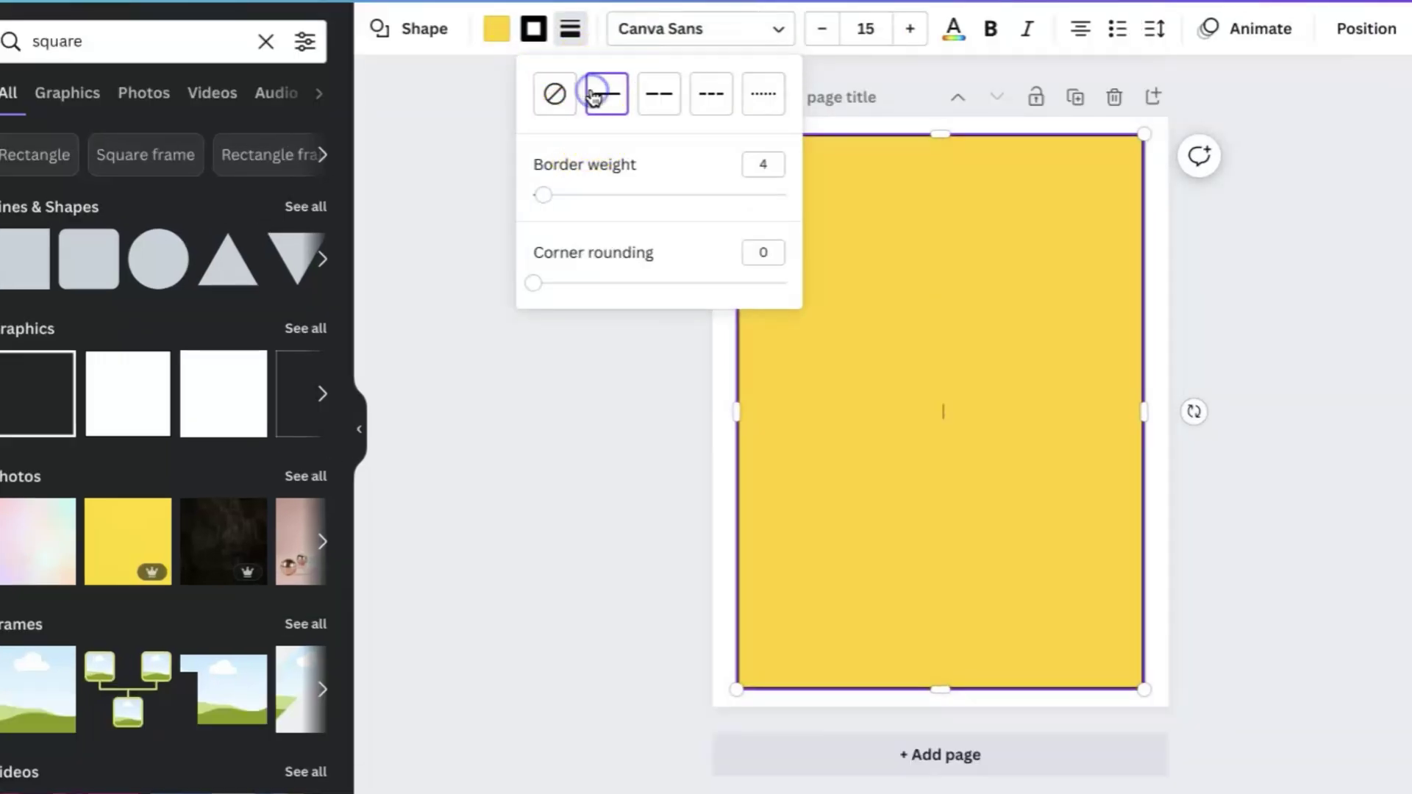
left_click_drag(545, 195, 546, 196)
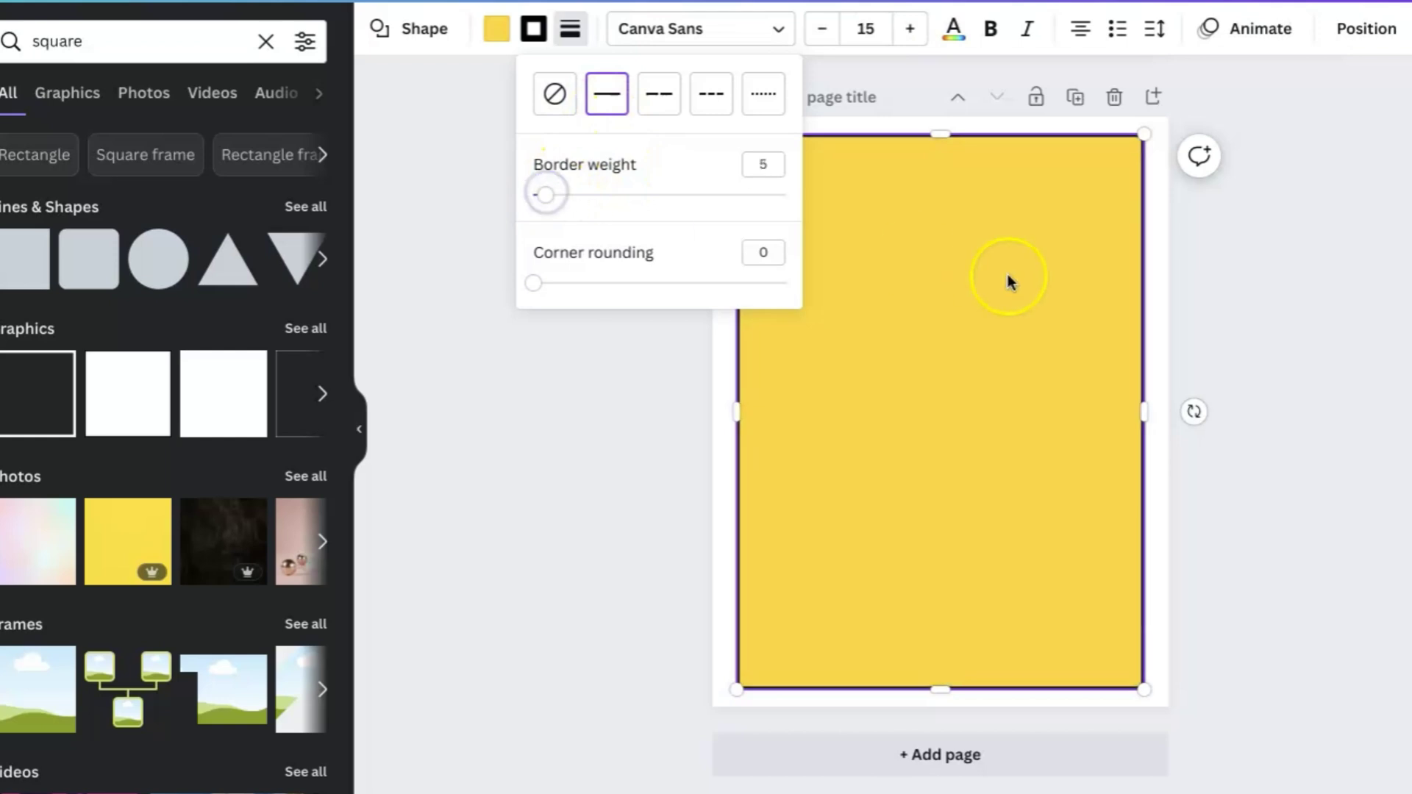
left_click(1225, 292)
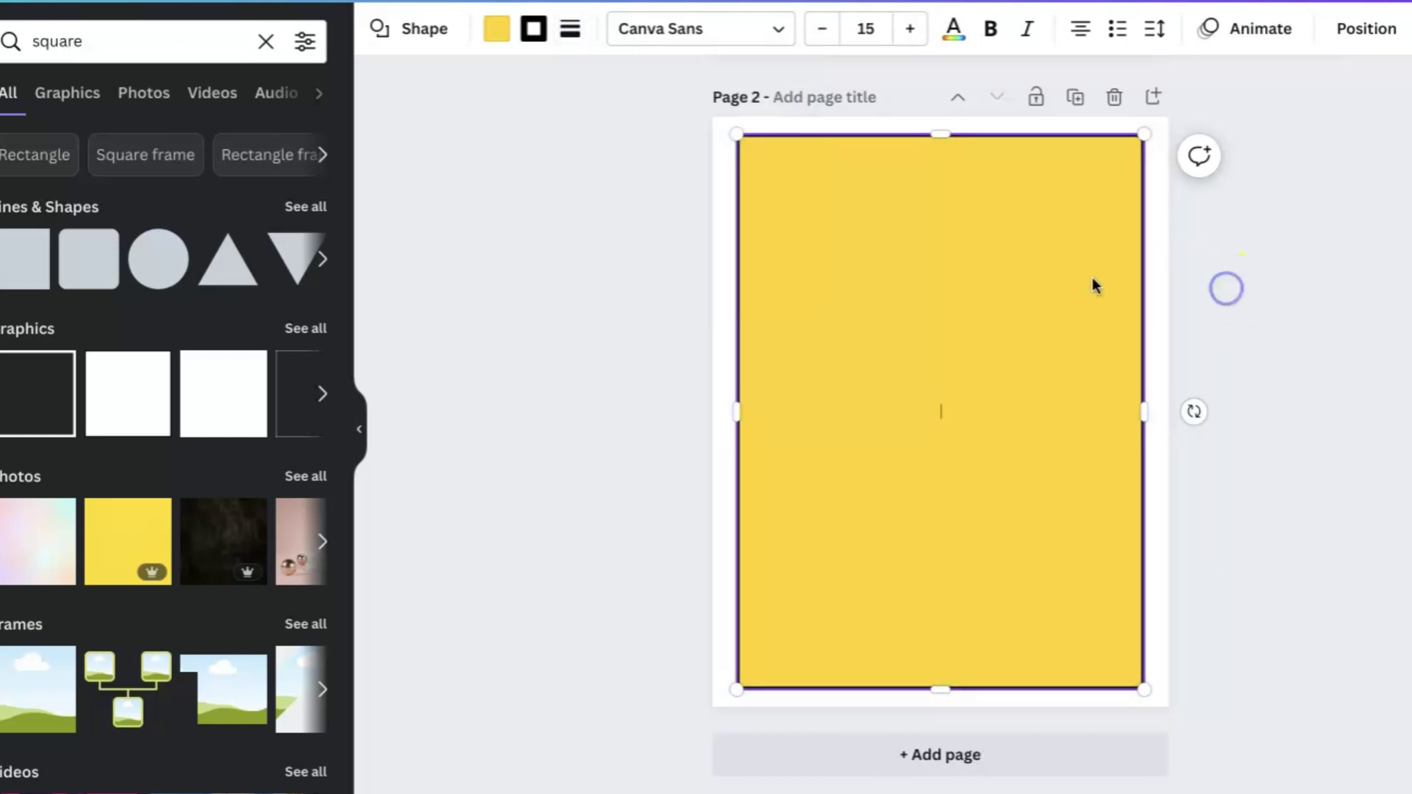
left_click(498, 29)
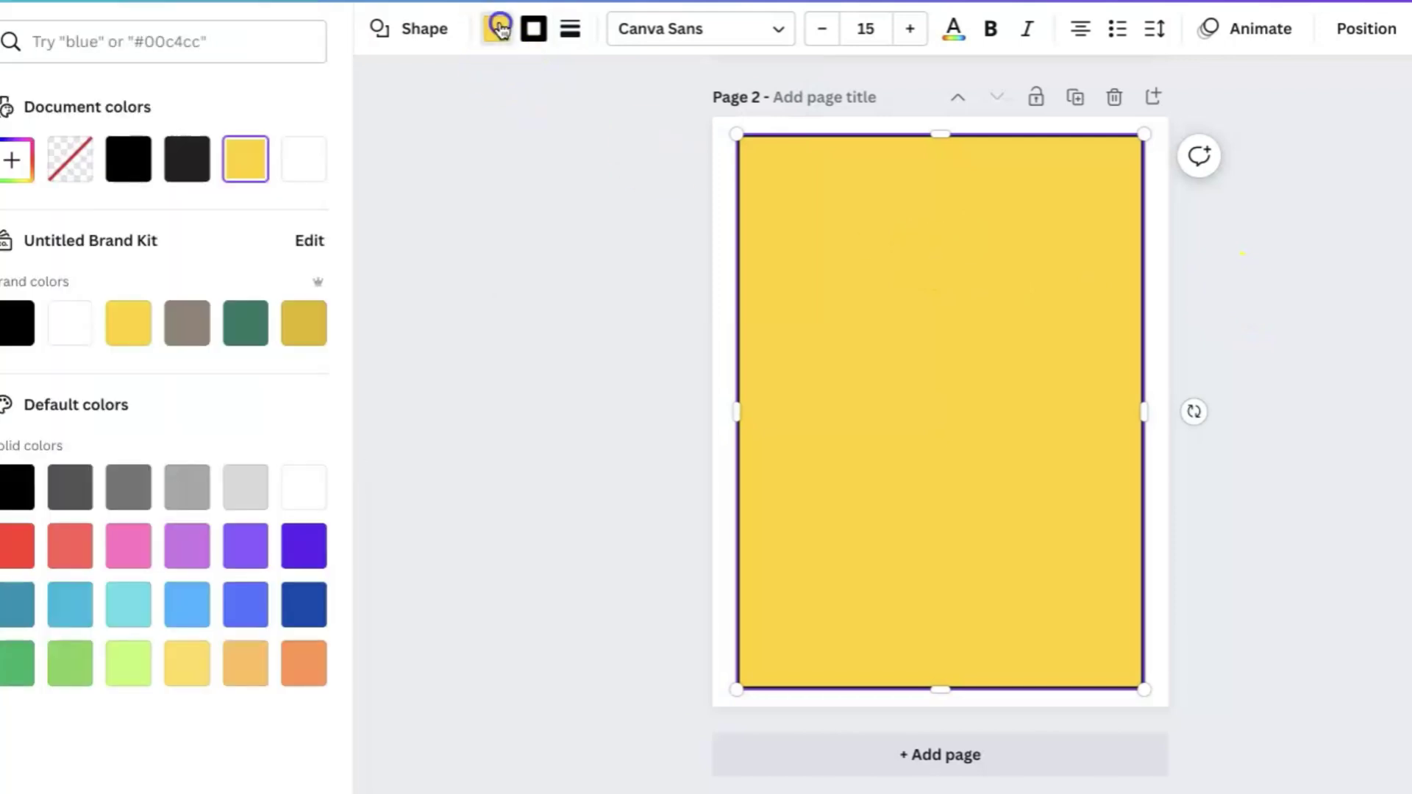
left_click(69, 159)
left_click(1356, 363)
left_click(1315, 363)
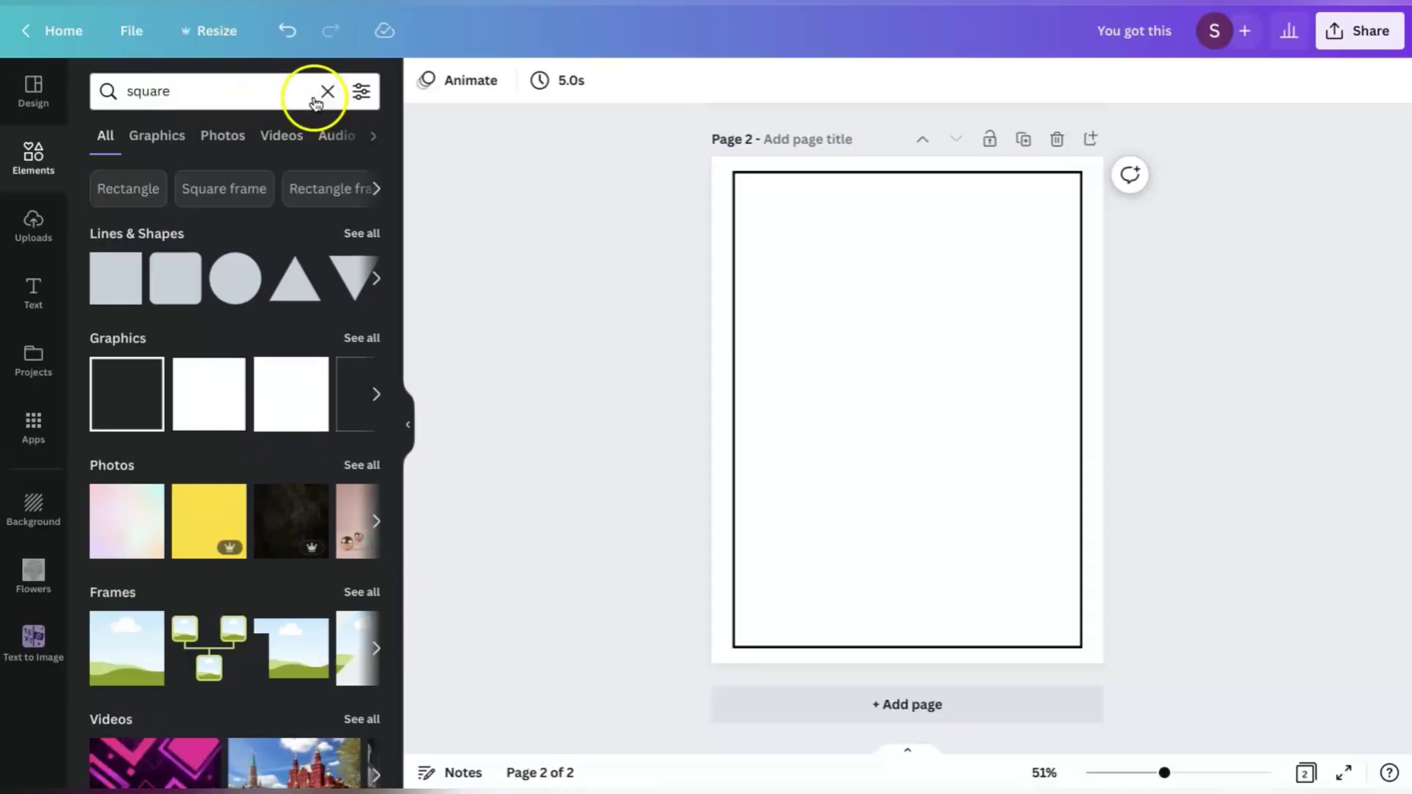
Step: Search 'coloring page' again and add a pattern graphic, enlarged to fill the frame
left_click(314, 98)
left_click(236, 88)
type("colo")
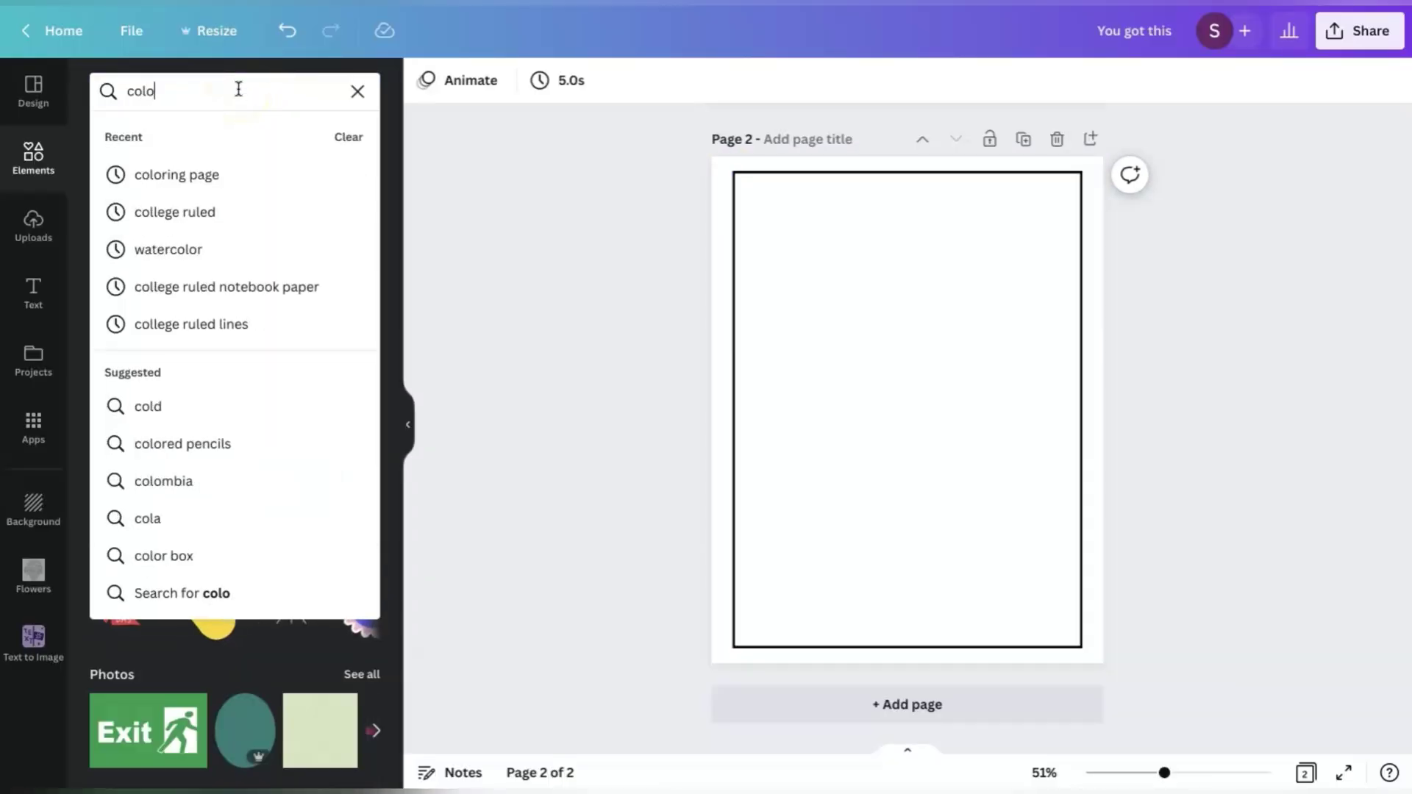
type("ring page")
key("Return")
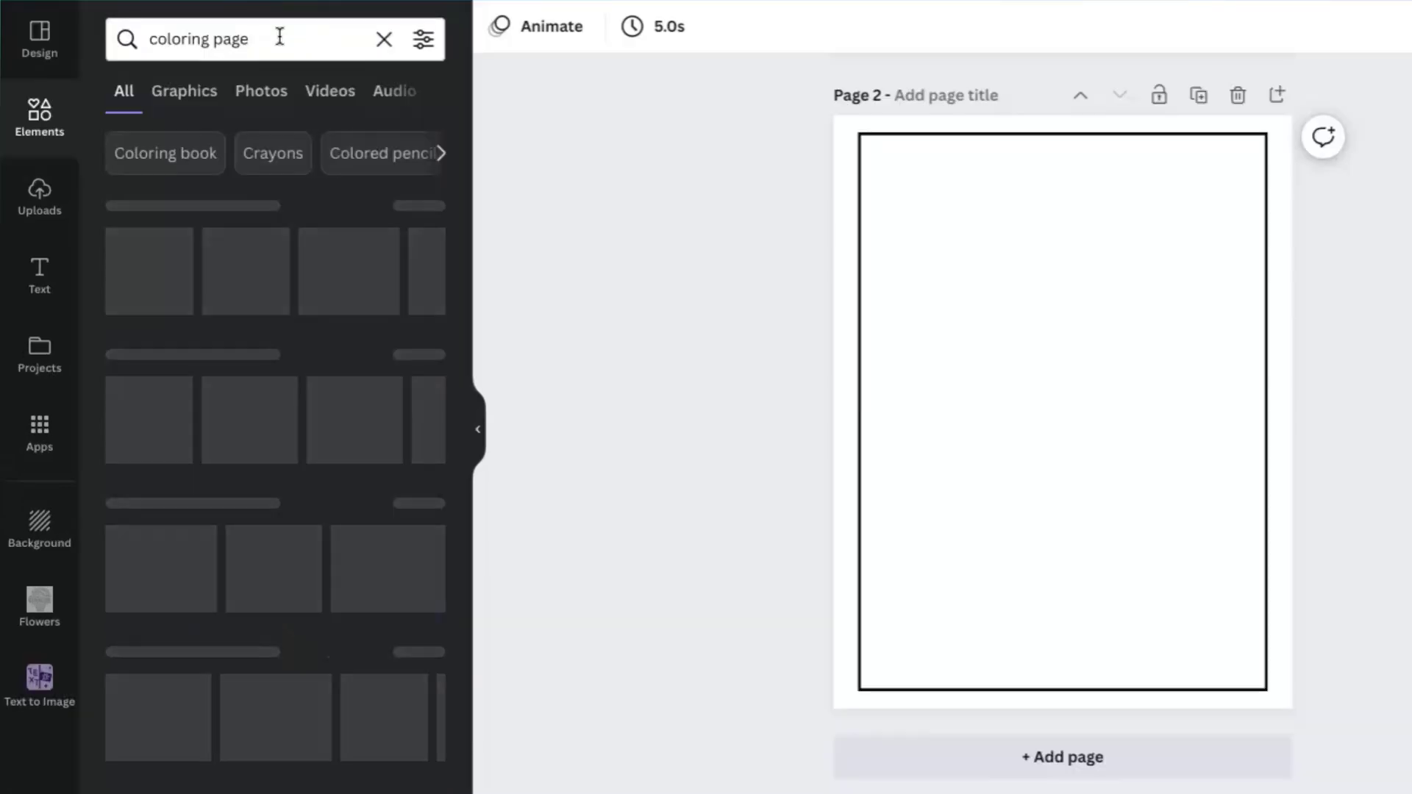
left_click(426, 210)
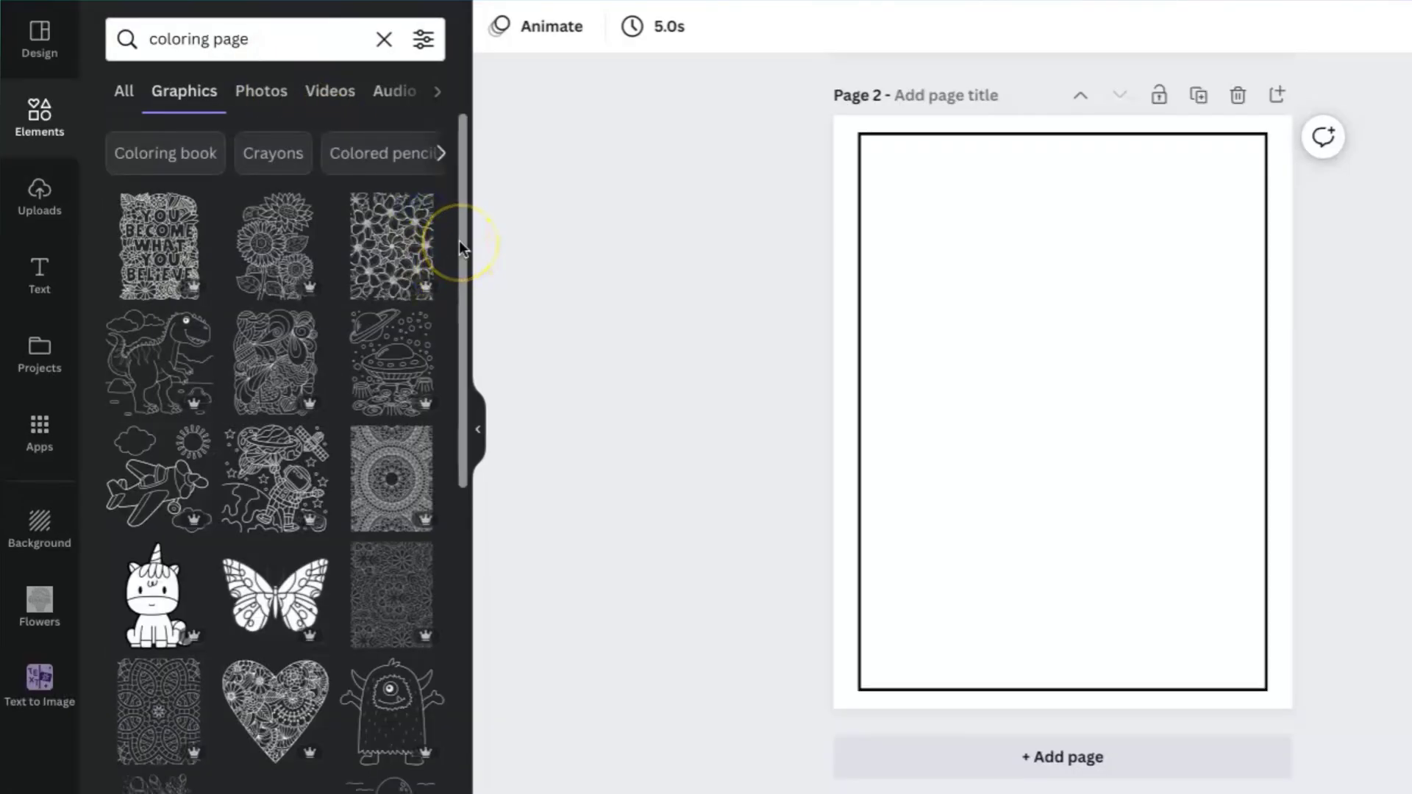
left_click_drag(461, 242, 457, 400)
left_click(275, 640)
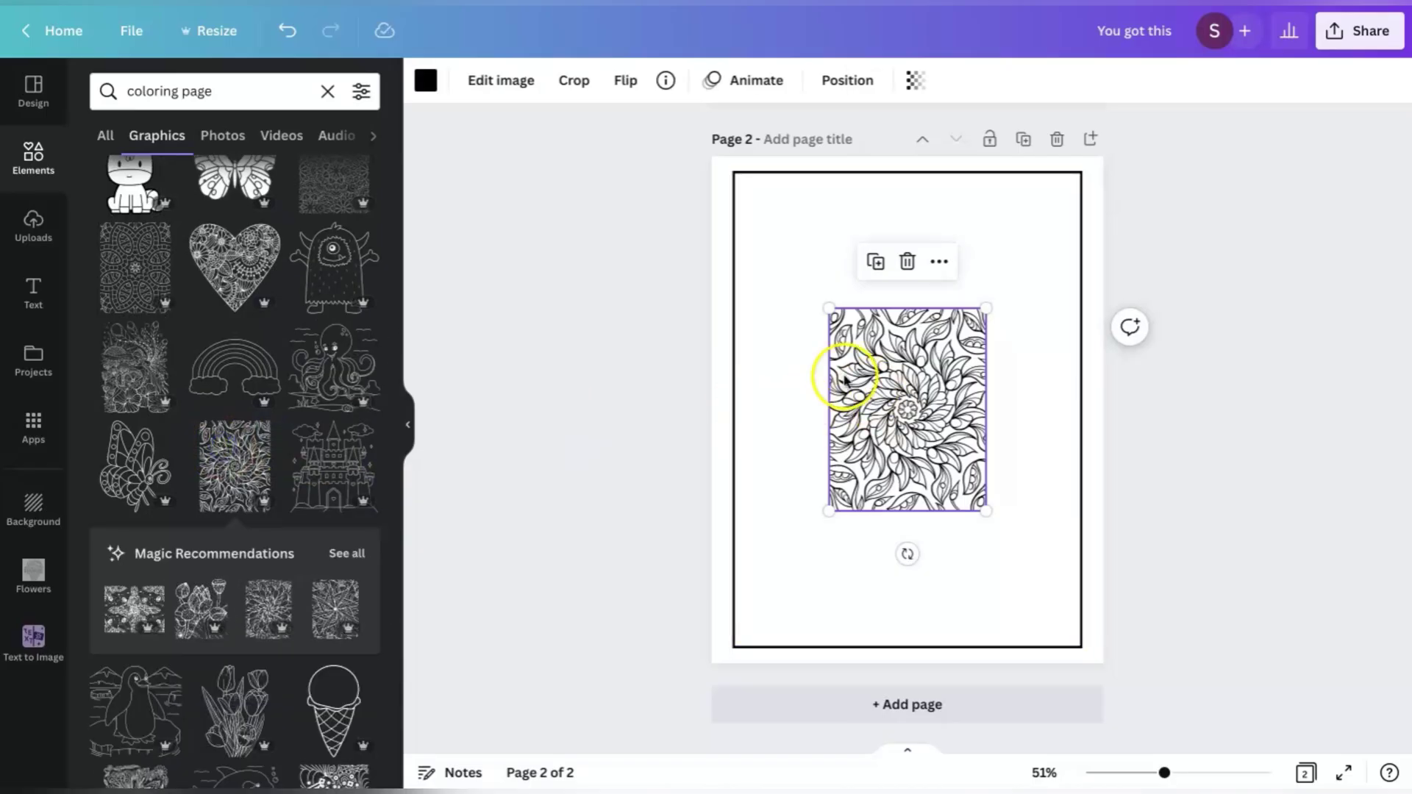
left_click_drag(830, 309, 735, 181)
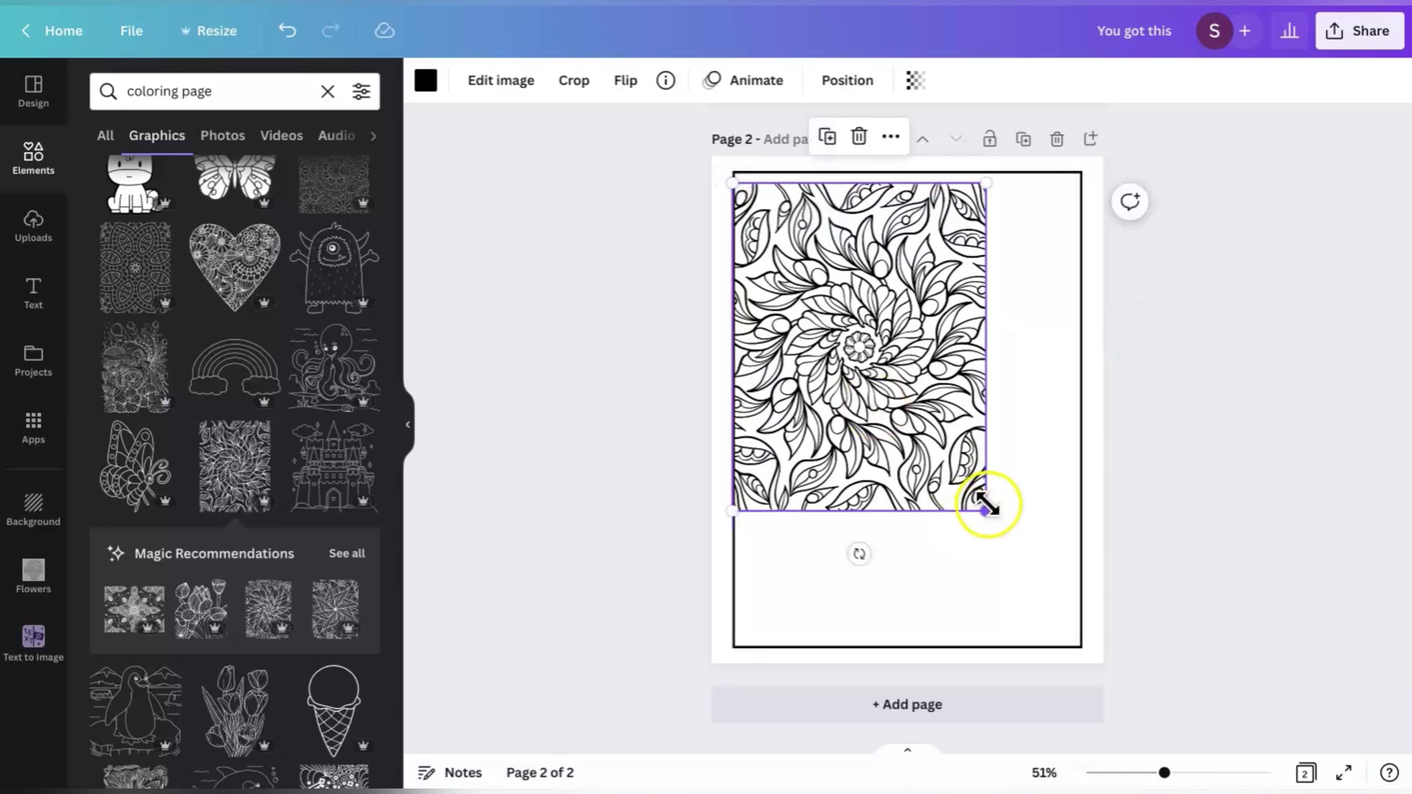
left_click_drag(985, 509, 1068, 651)
left_click_drag(973, 397, 975, 390)
left_click(1282, 567)
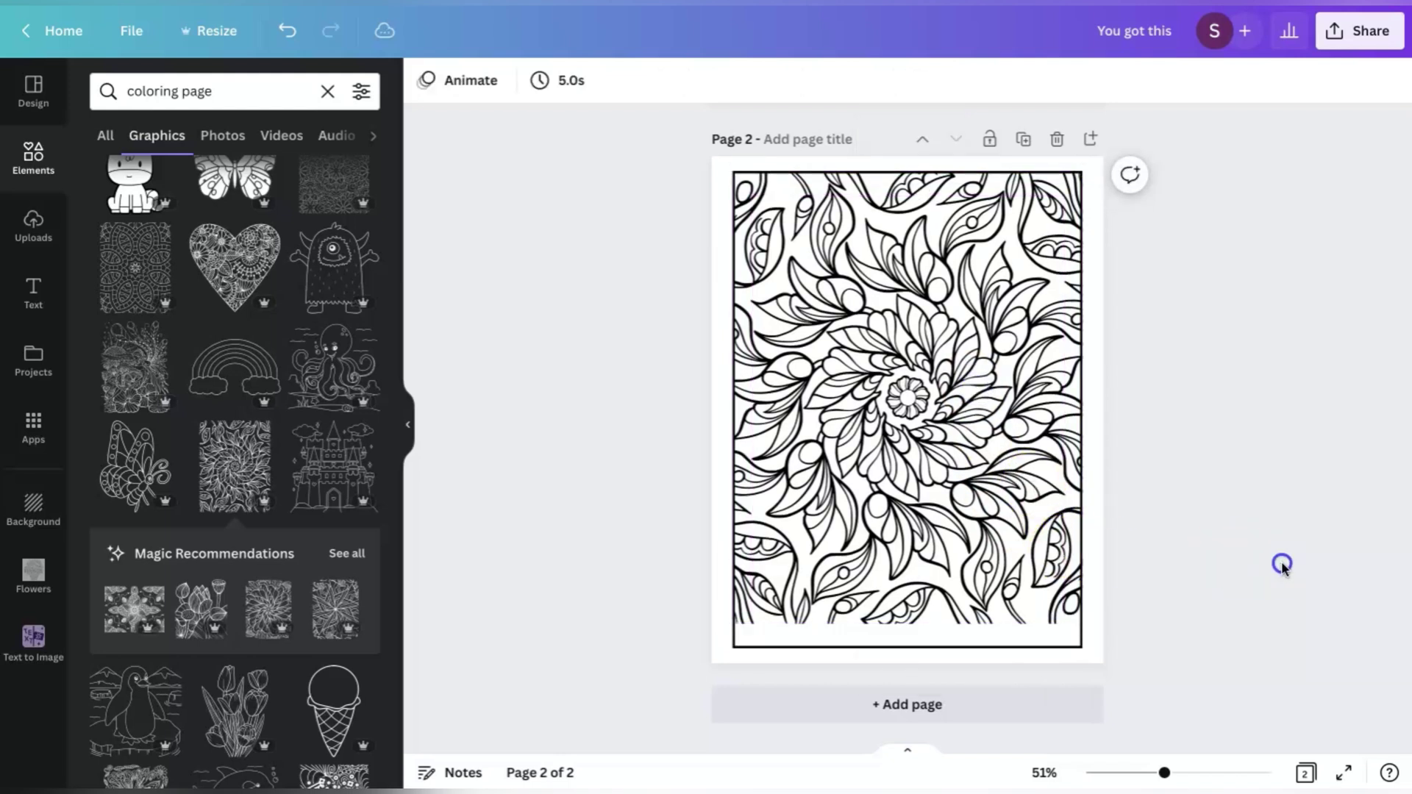
Step: Pull the frame's bottom edge up and nudge frame and graphic into snug alignment
left_click(993, 524)
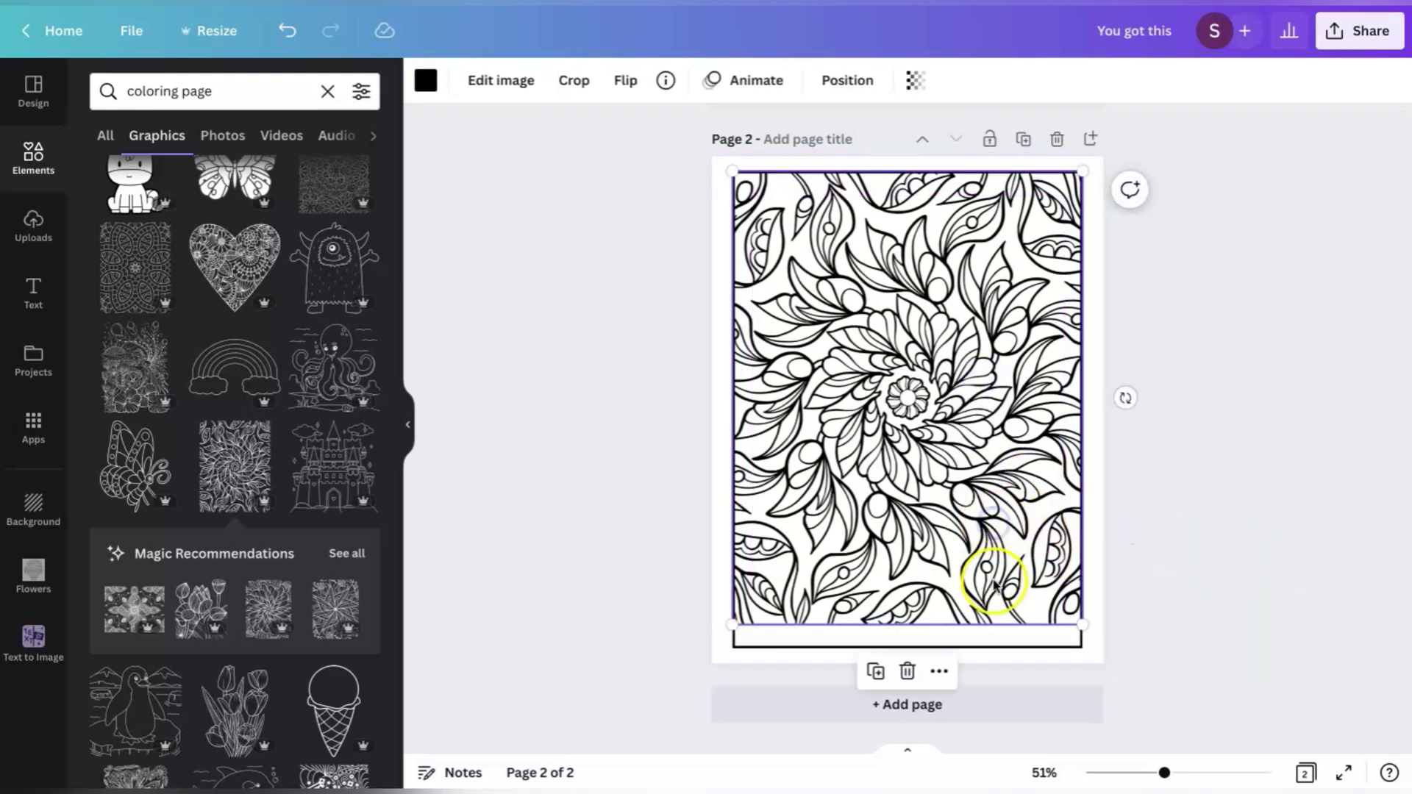
left_click(1039, 647)
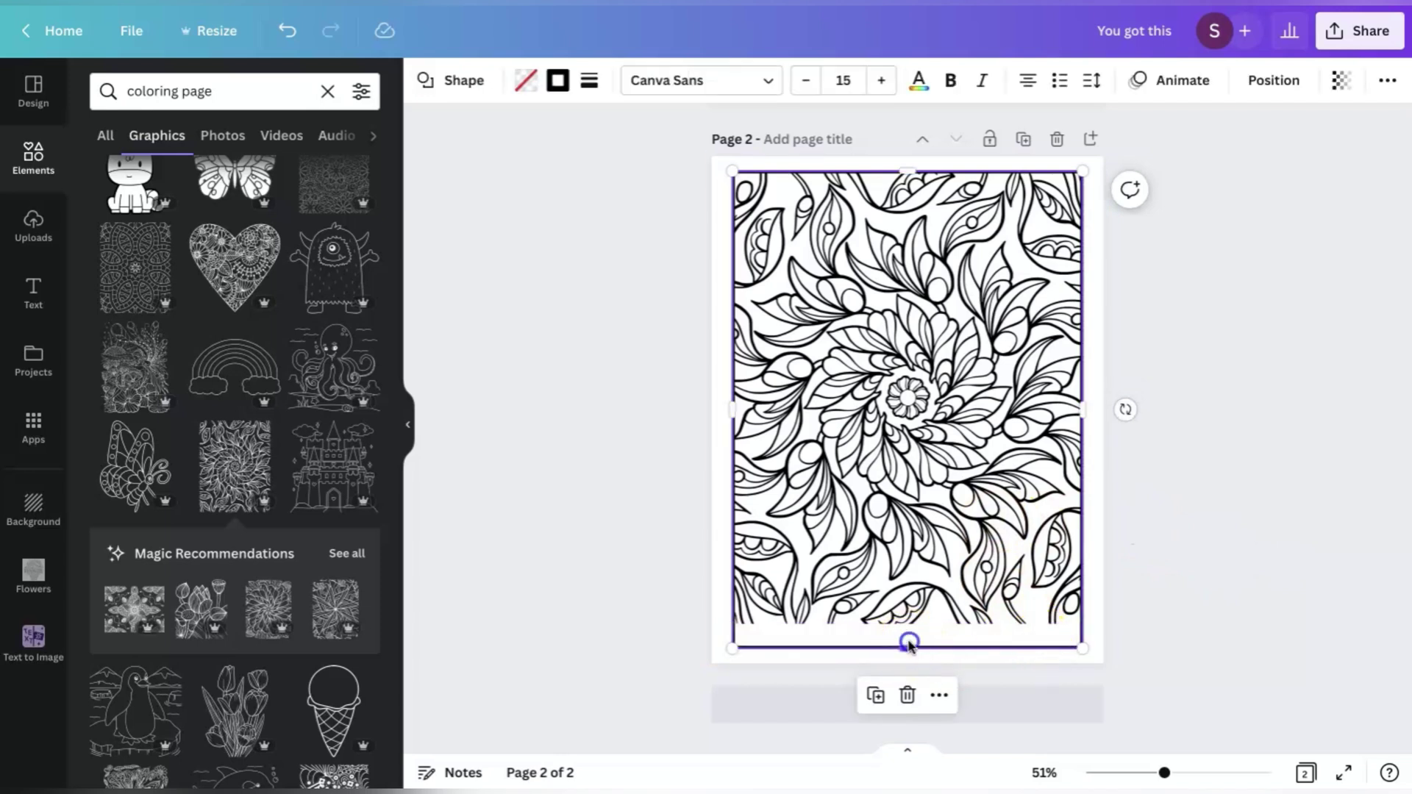
left_click_drag(910, 644, 906, 616)
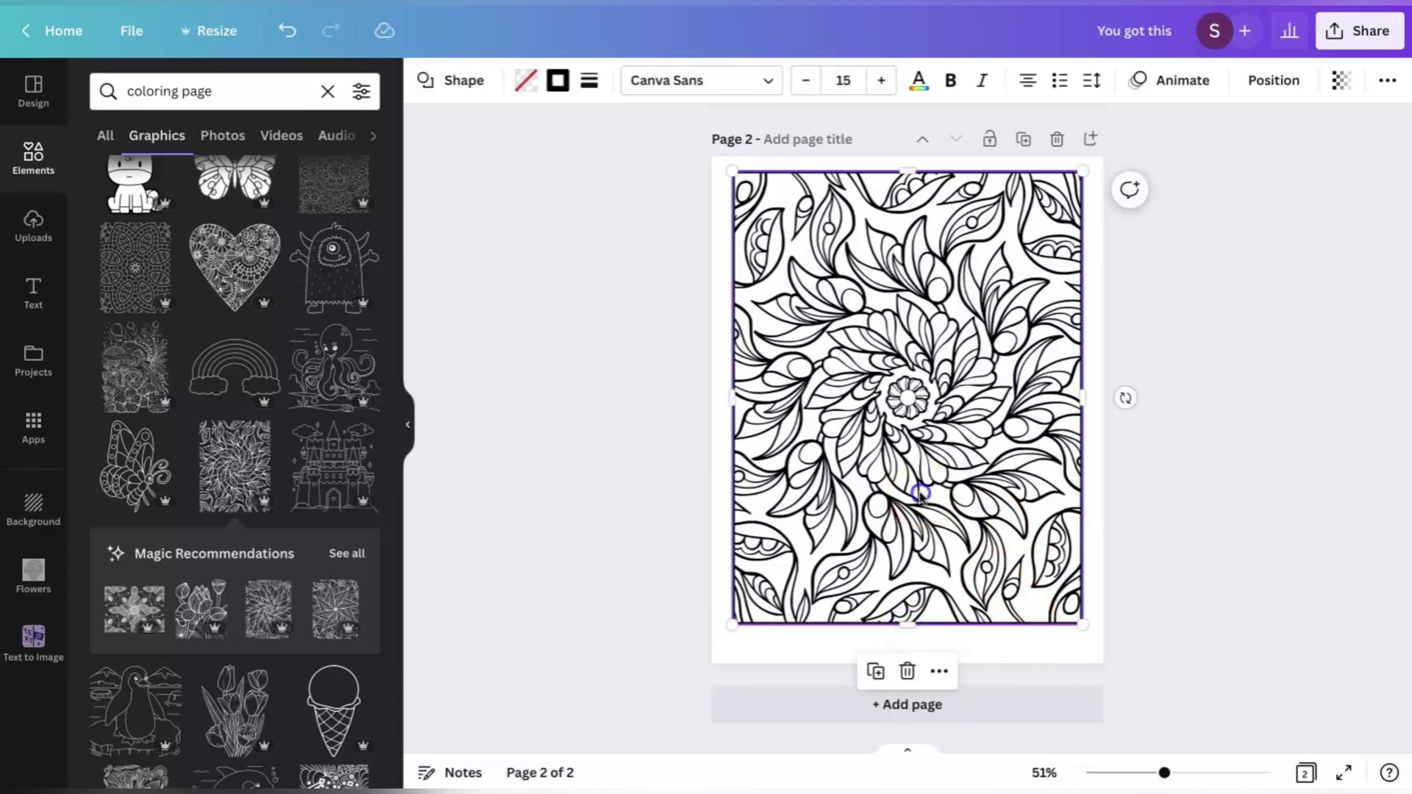
left_click_drag(920, 493, 920, 506)
left_click_drag(971, 174, 971, 184)
left_click(1316, 325)
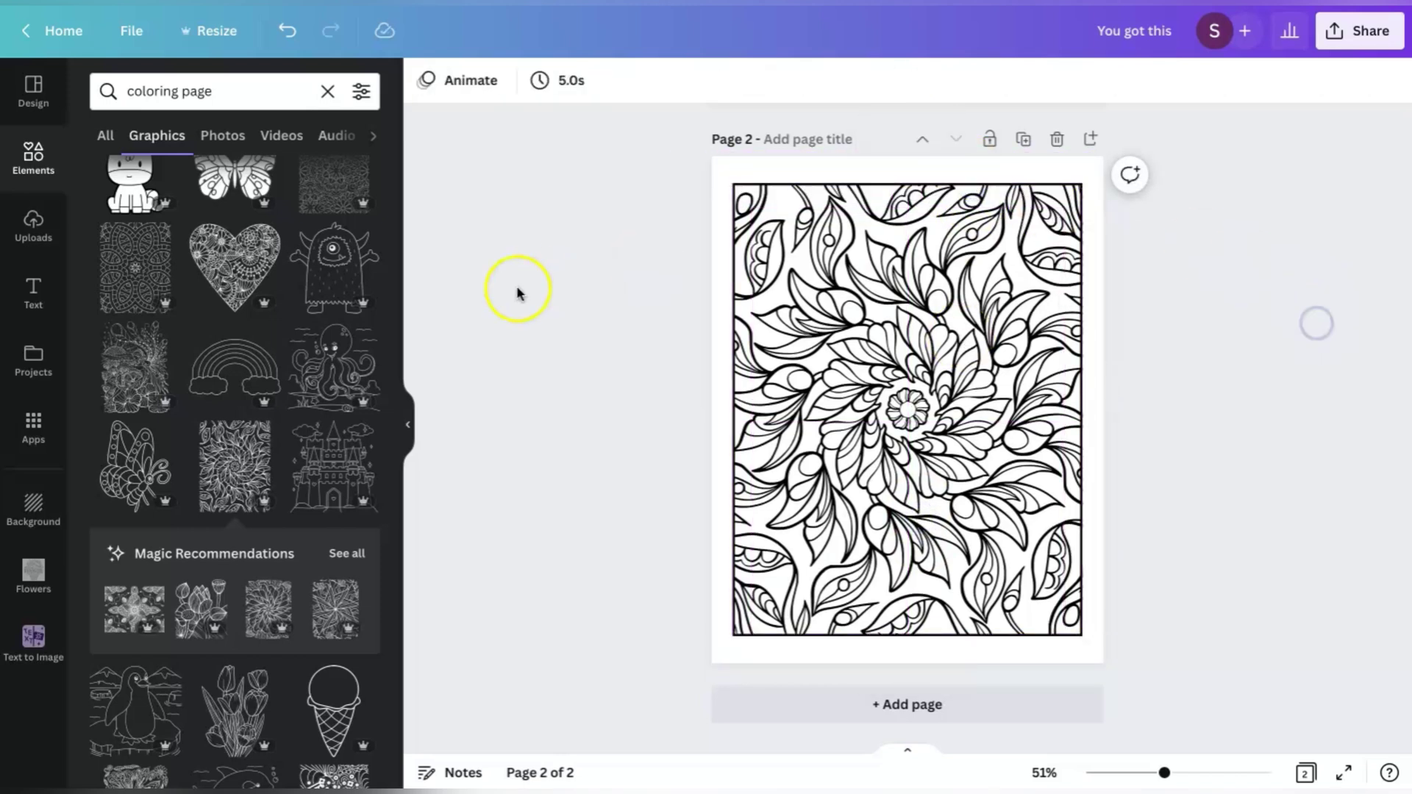
Step: Add a heading reading 'ANYONE' over 'CAN DO THIS!' on page 2
left_click(34, 288)
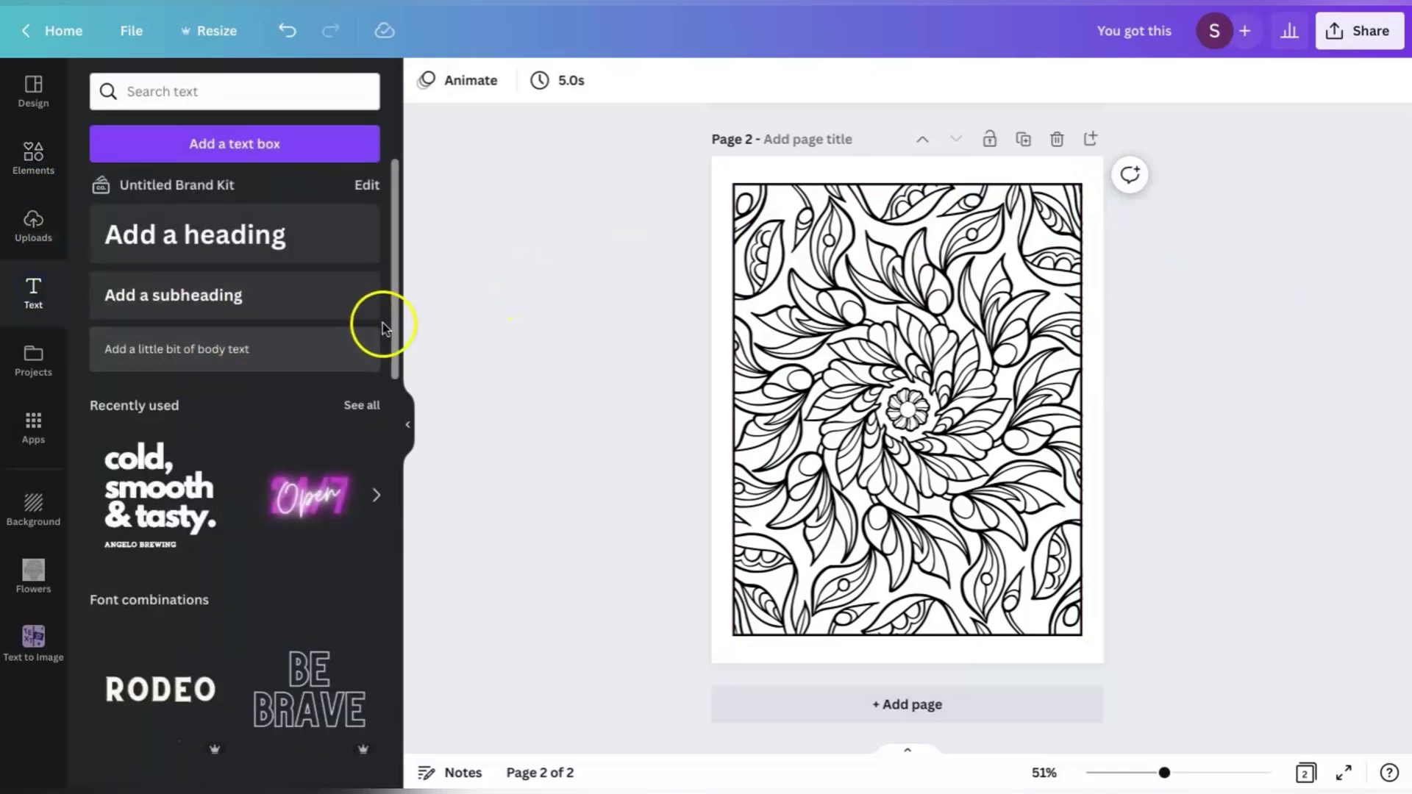
left_click(194, 234)
left_click_drag(777, 356, 815, 398)
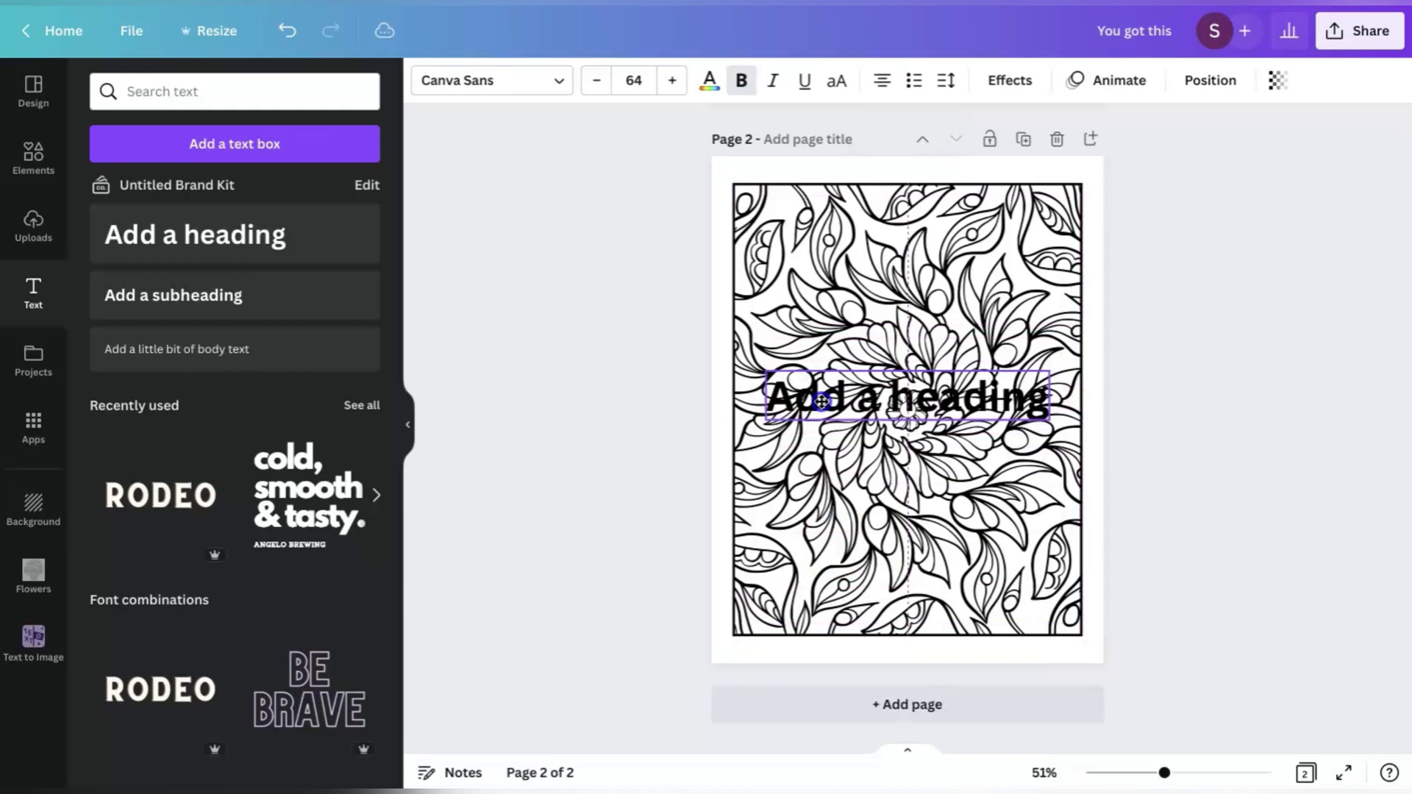
double_click(815, 397)
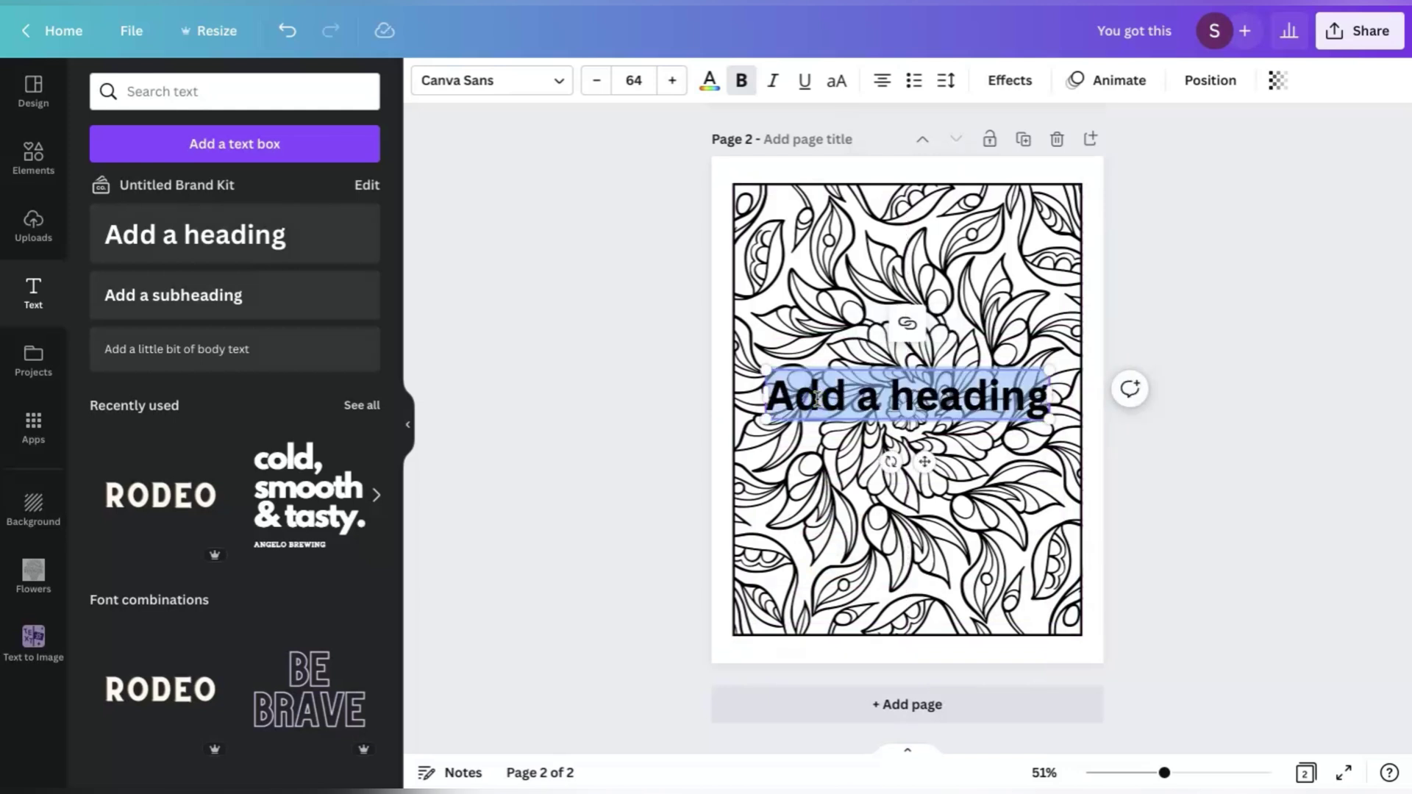
type("ANYONE")
key("Return")
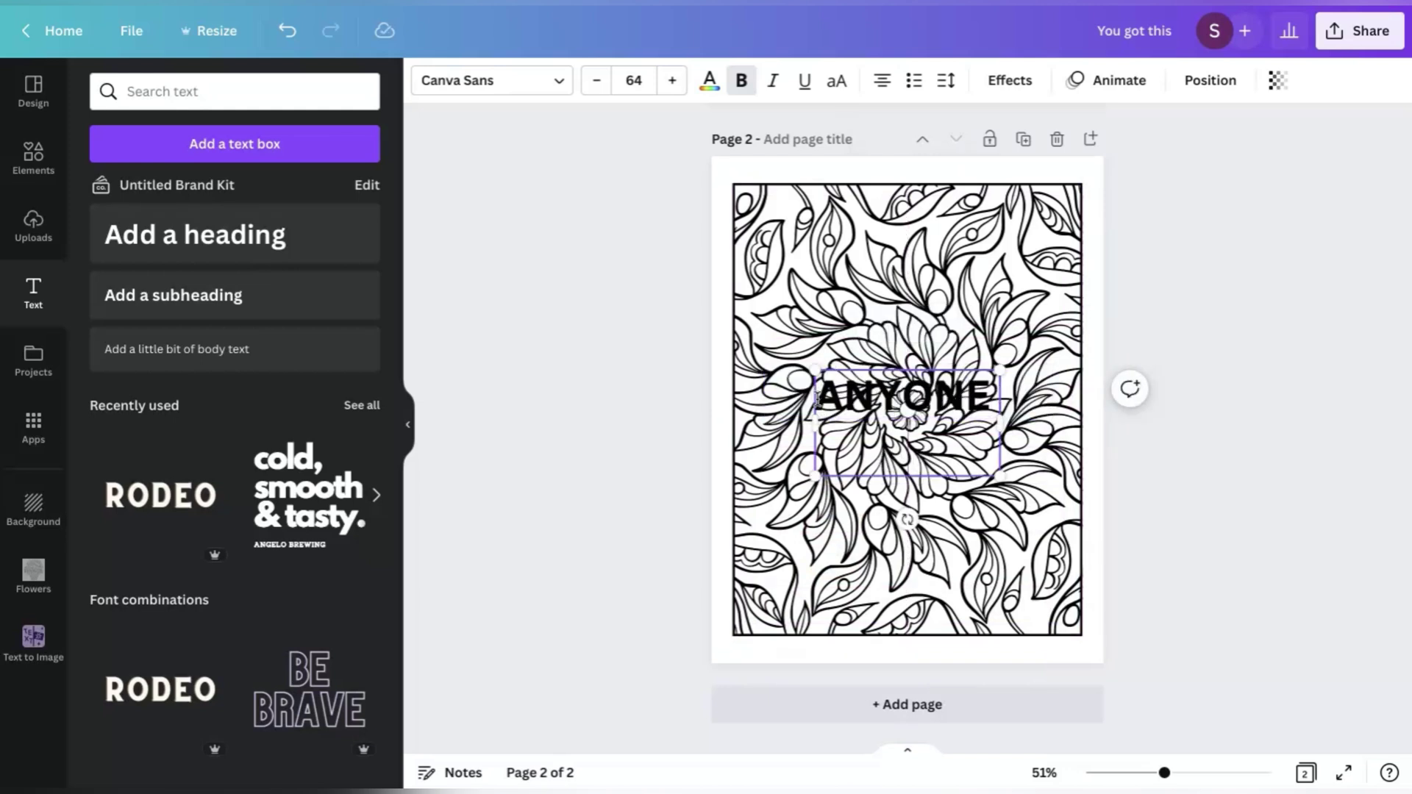
type("CAN DO T")
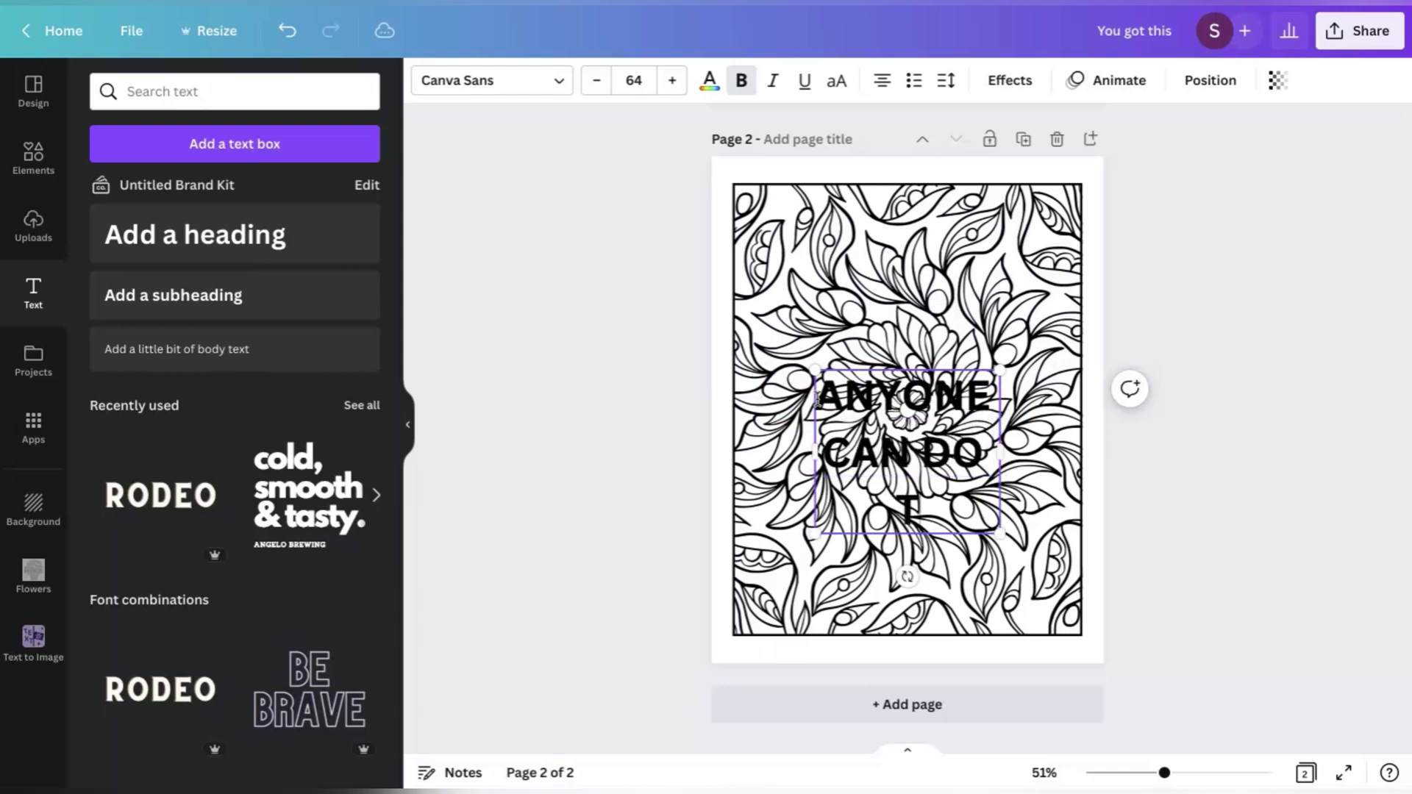
type("HIS!")
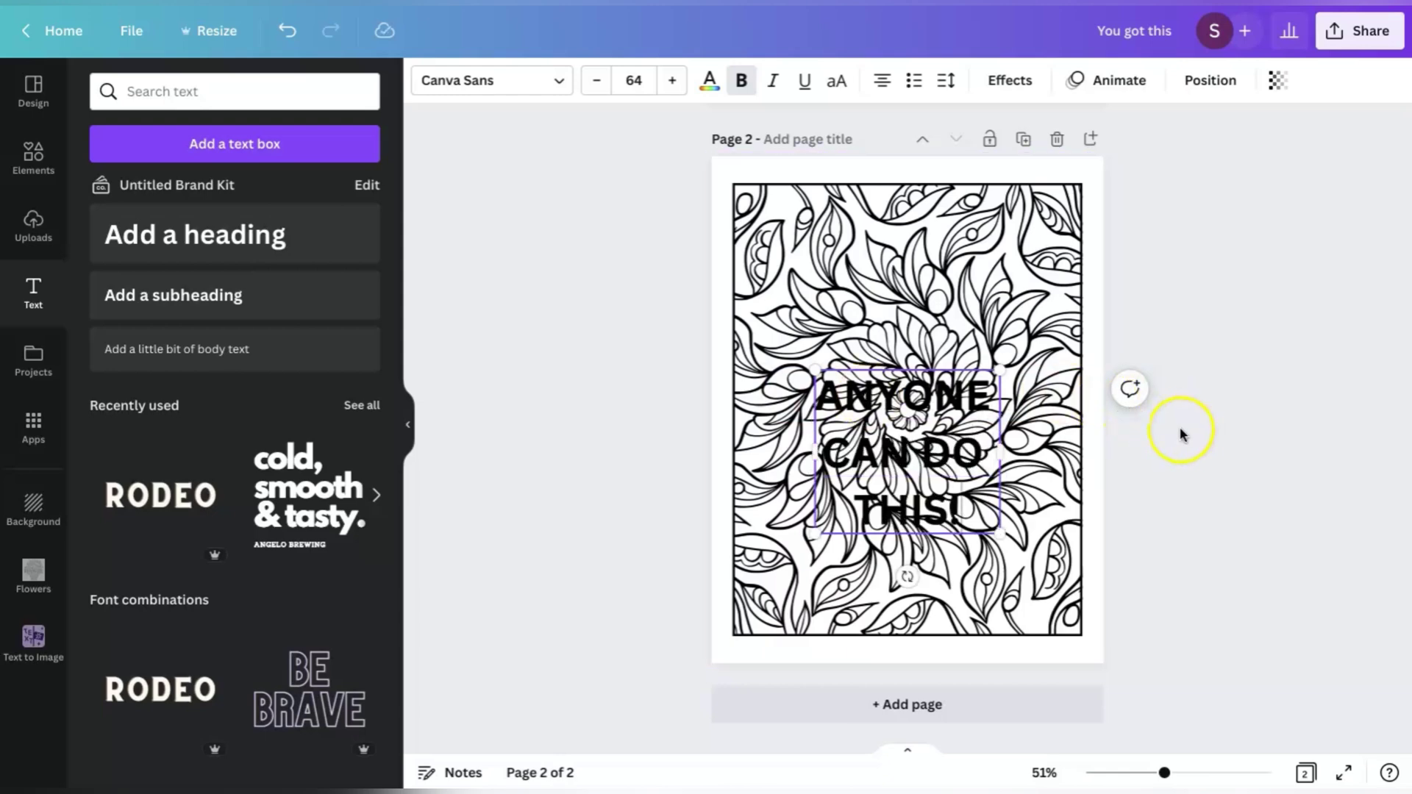
Step: Enlarge the heading to size 106 and centre it on the page
left_click_drag(1004, 358, 1088, 292)
left_click_drag(815, 535, 781, 564)
left_click_drag(940, 411, 892, 411)
left_click(1251, 445)
left_click_drag(975, 401, 943, 383)
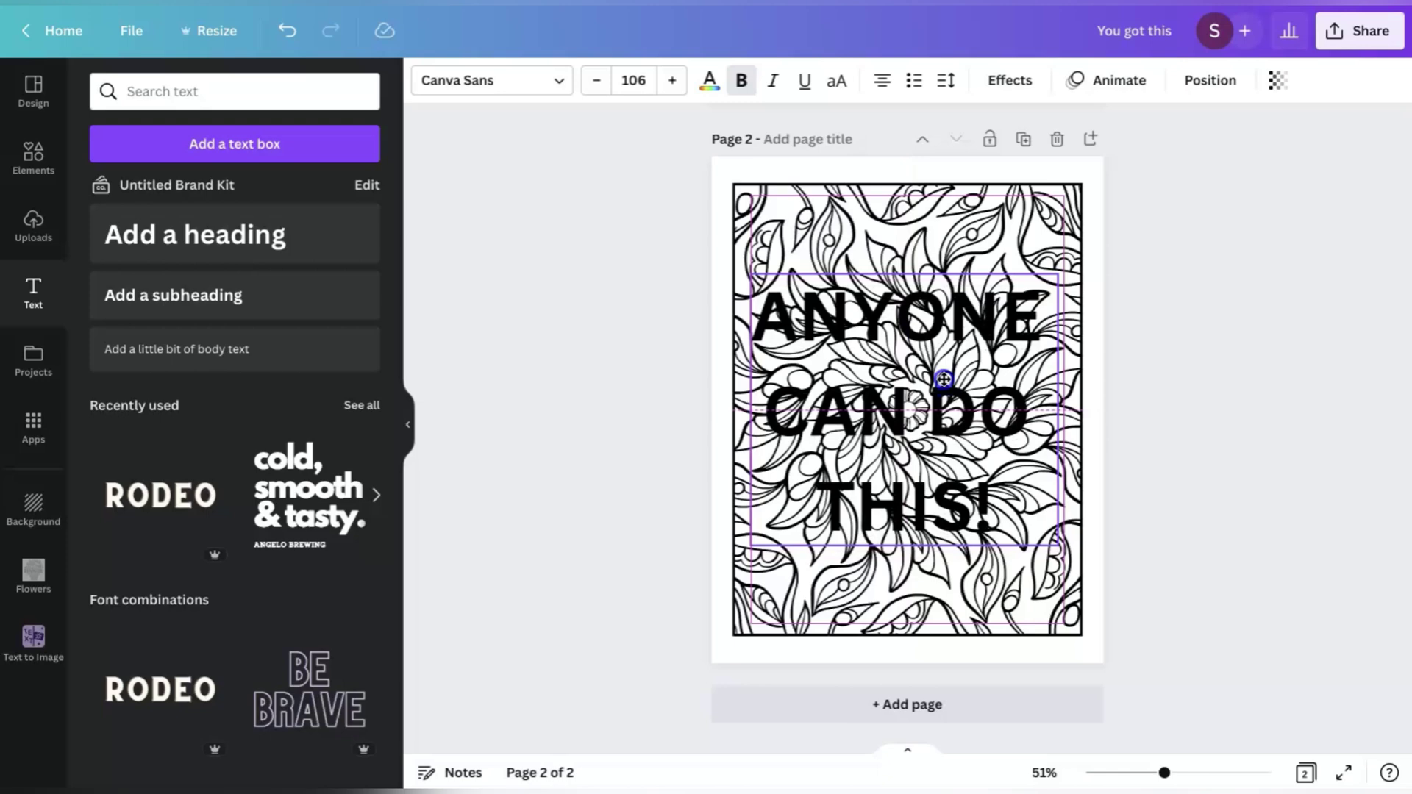
Step: Apply a white Splice effect to the heading: thickness 100, offset 17, direction -40
left_click_drag(944, 378, 943, 378)
left_click(1010, 79)
left_click(245, 326)
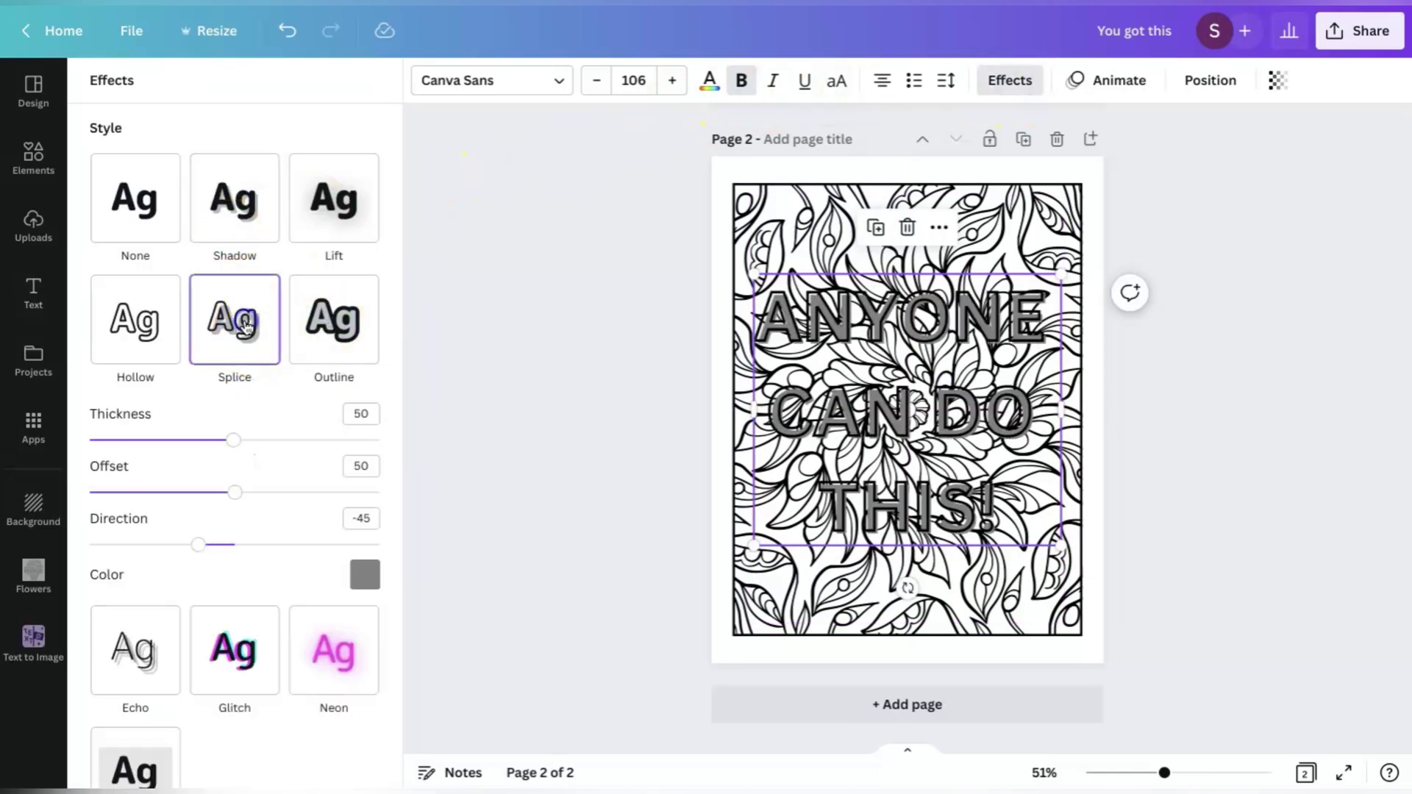
left_click(363, 573)
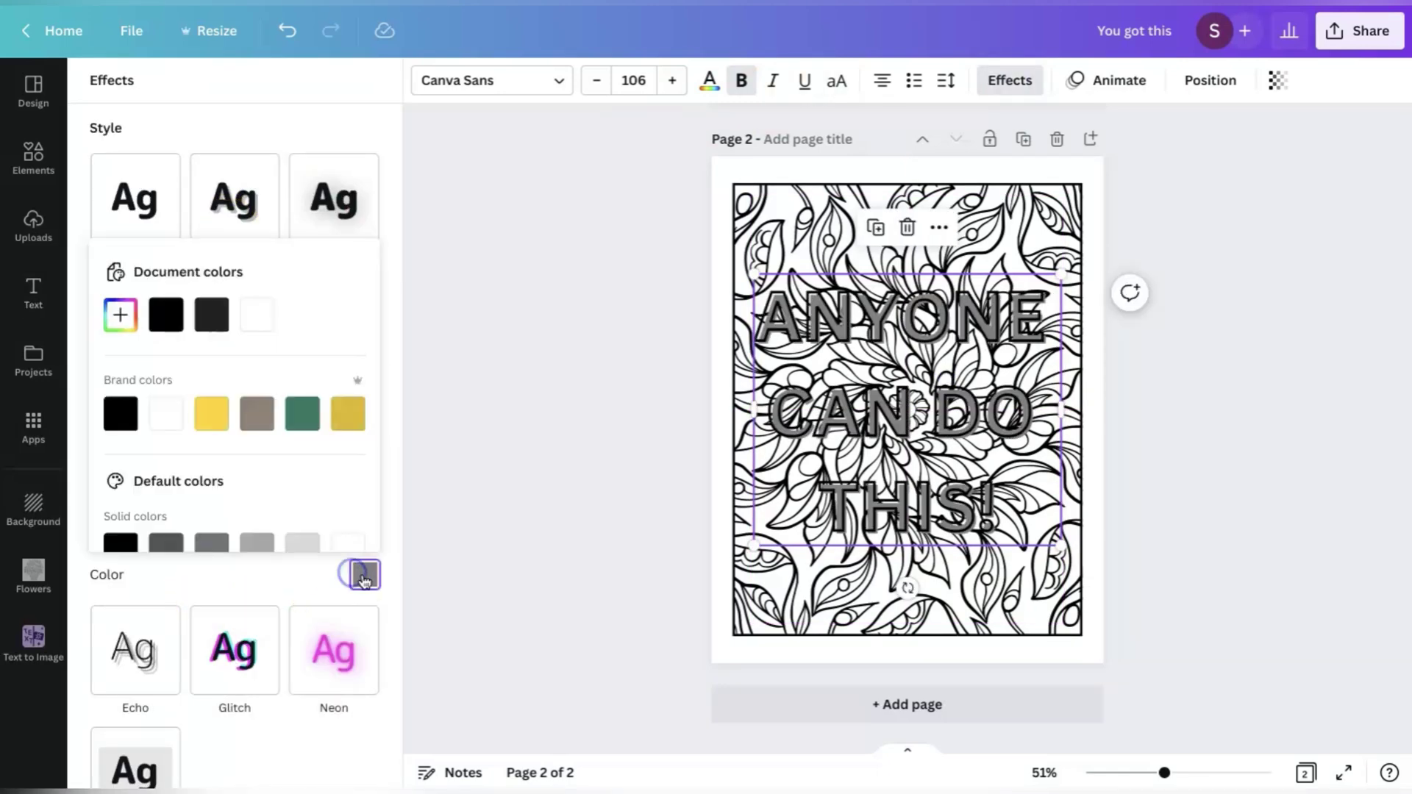
left_click(360, 546)
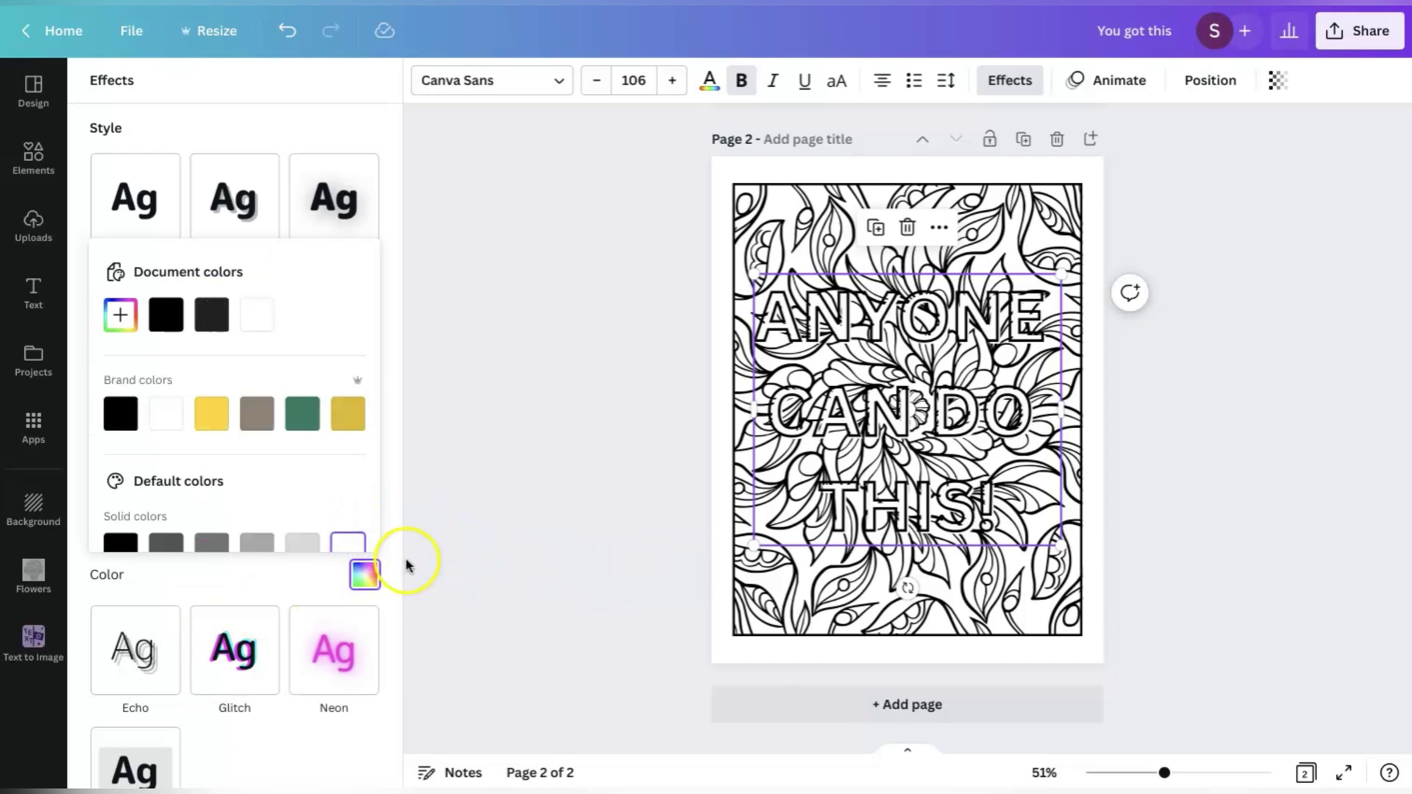
left_click(389, 613)
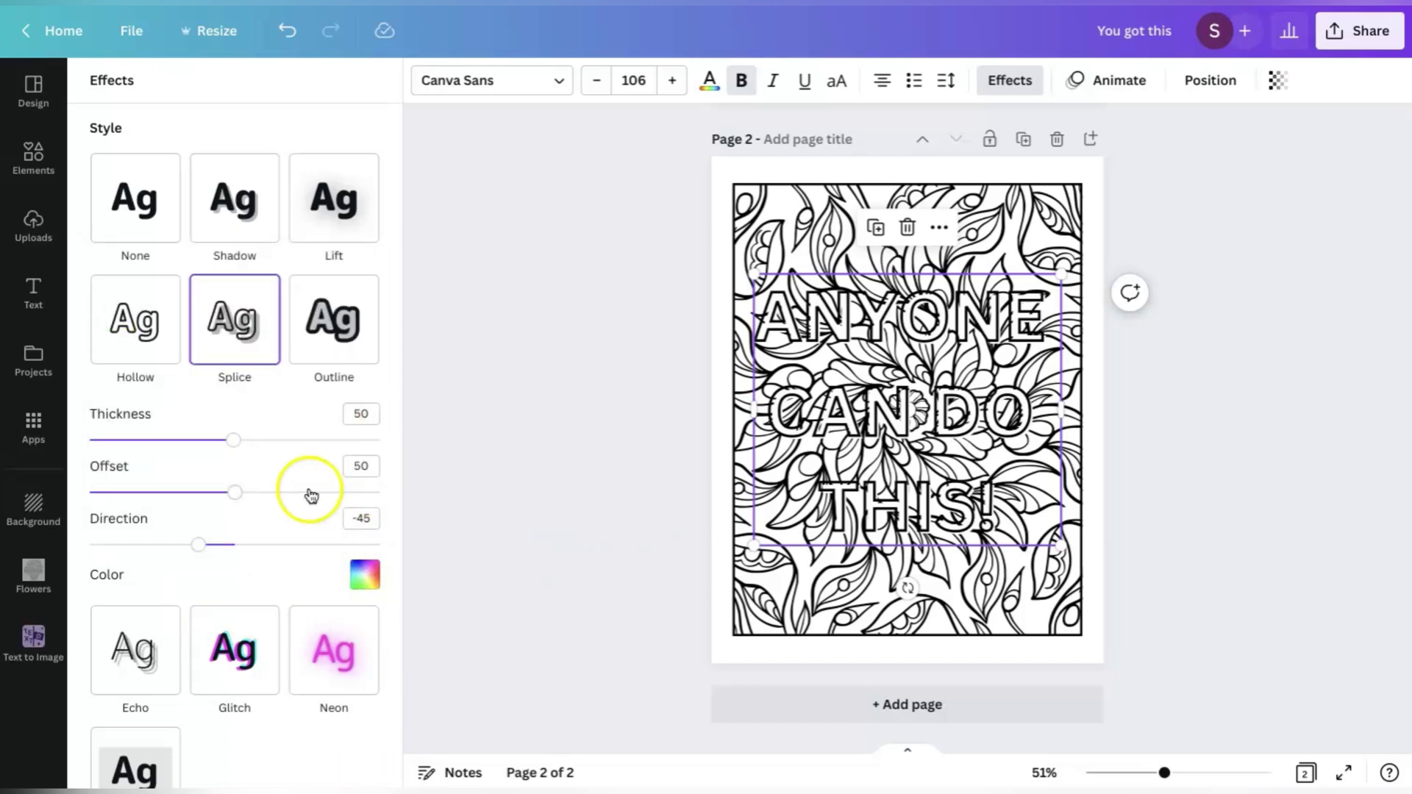
left_click_drag(234, 439, 344, 447)
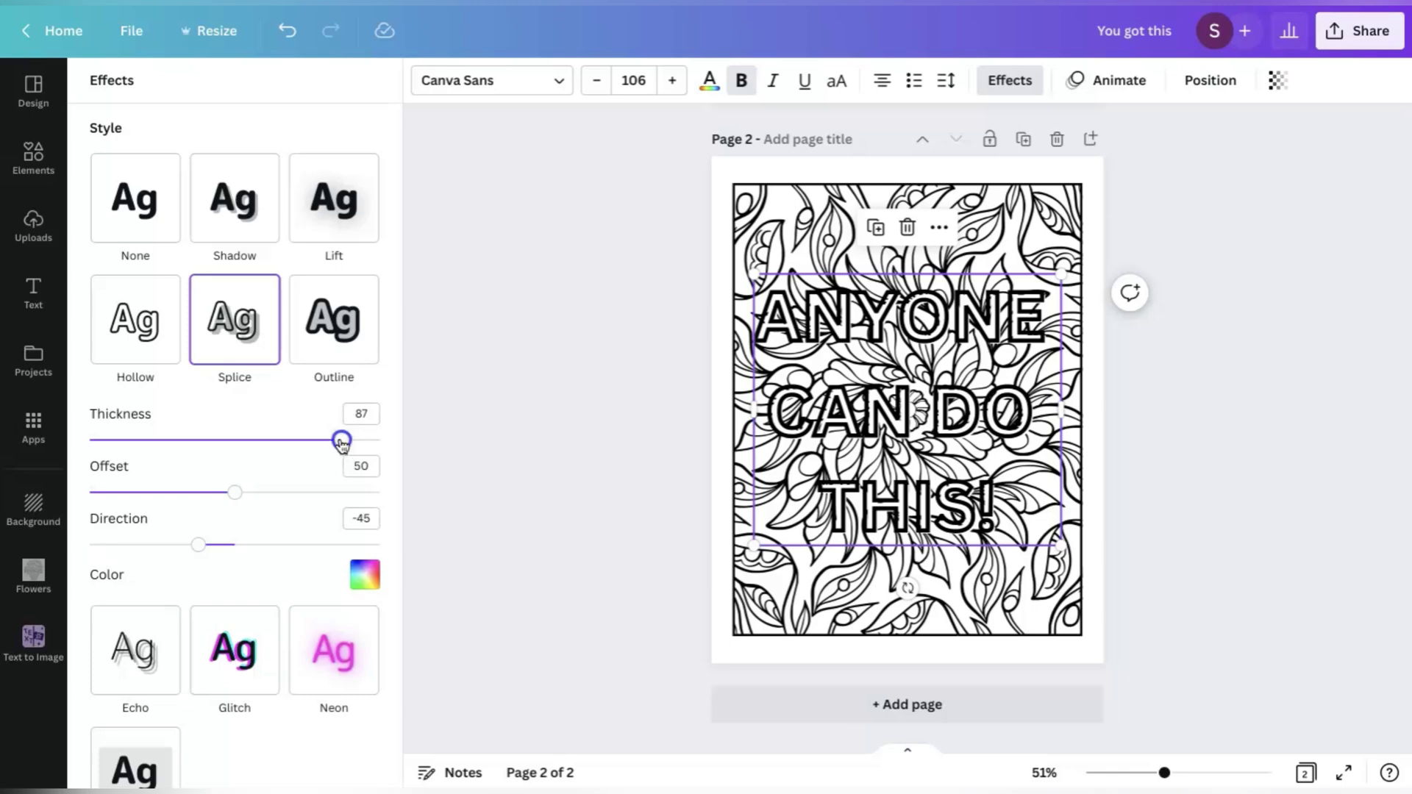
left_click_drag(235, 492, 167, 490)
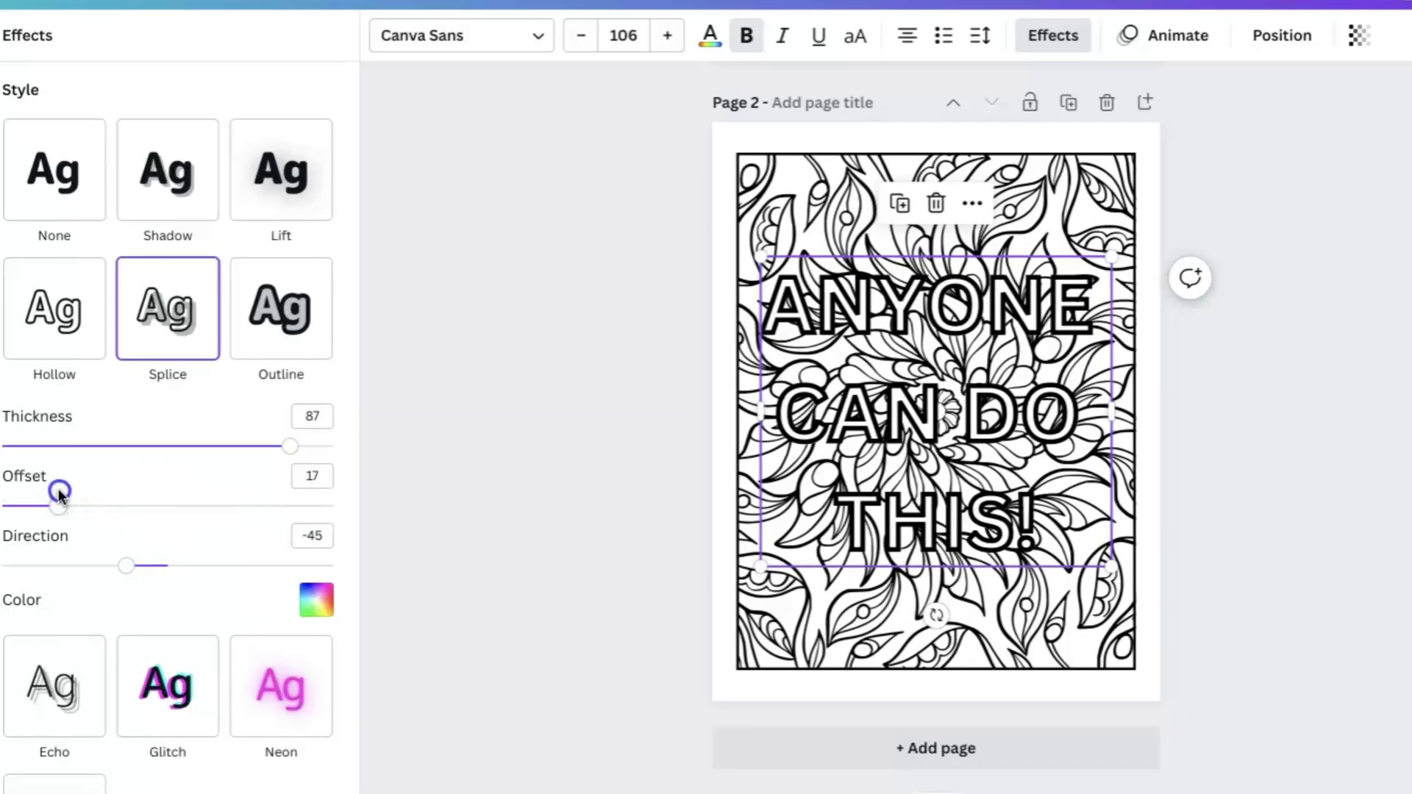
left_click_drag(290, 445, 362, 444)
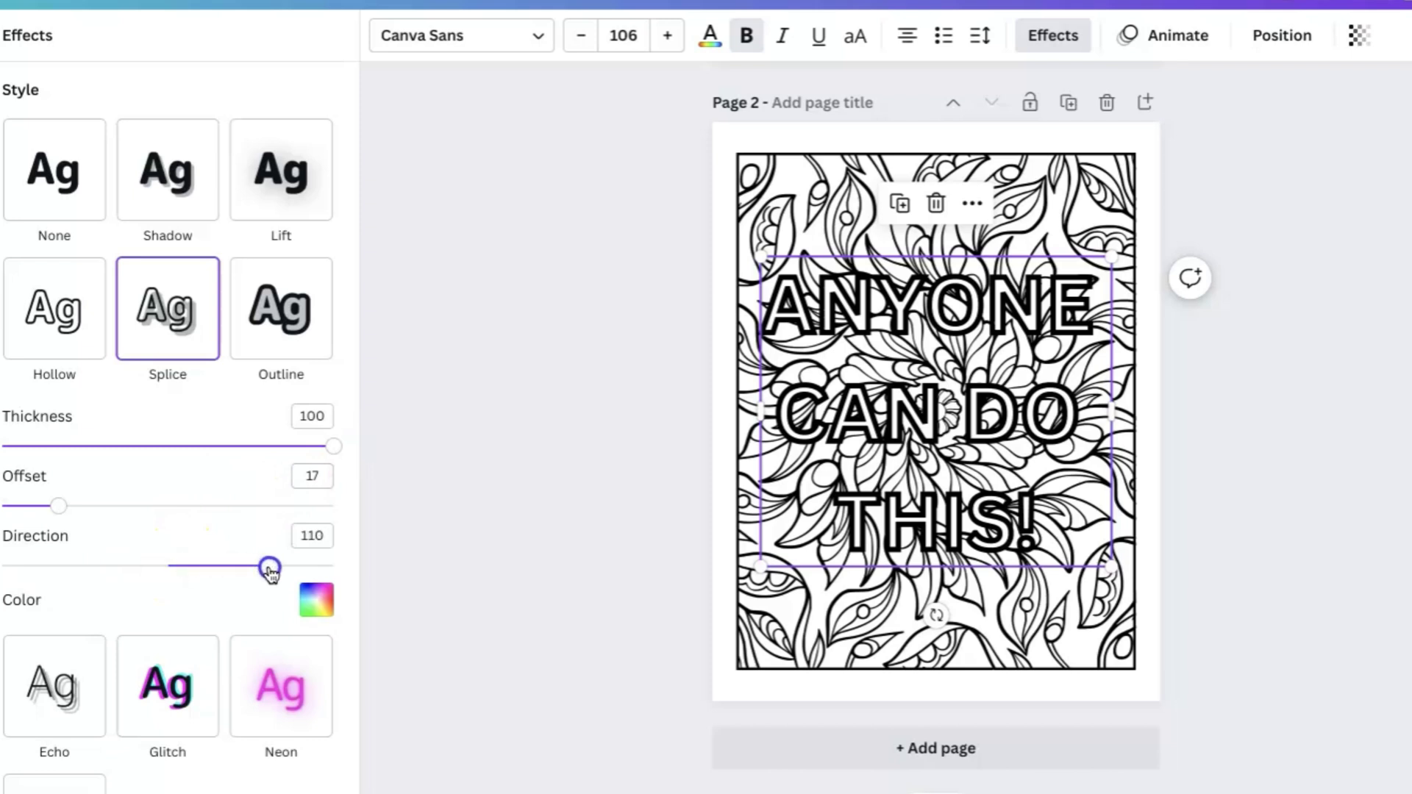
left_click_drag(5, 565, 115, 544)
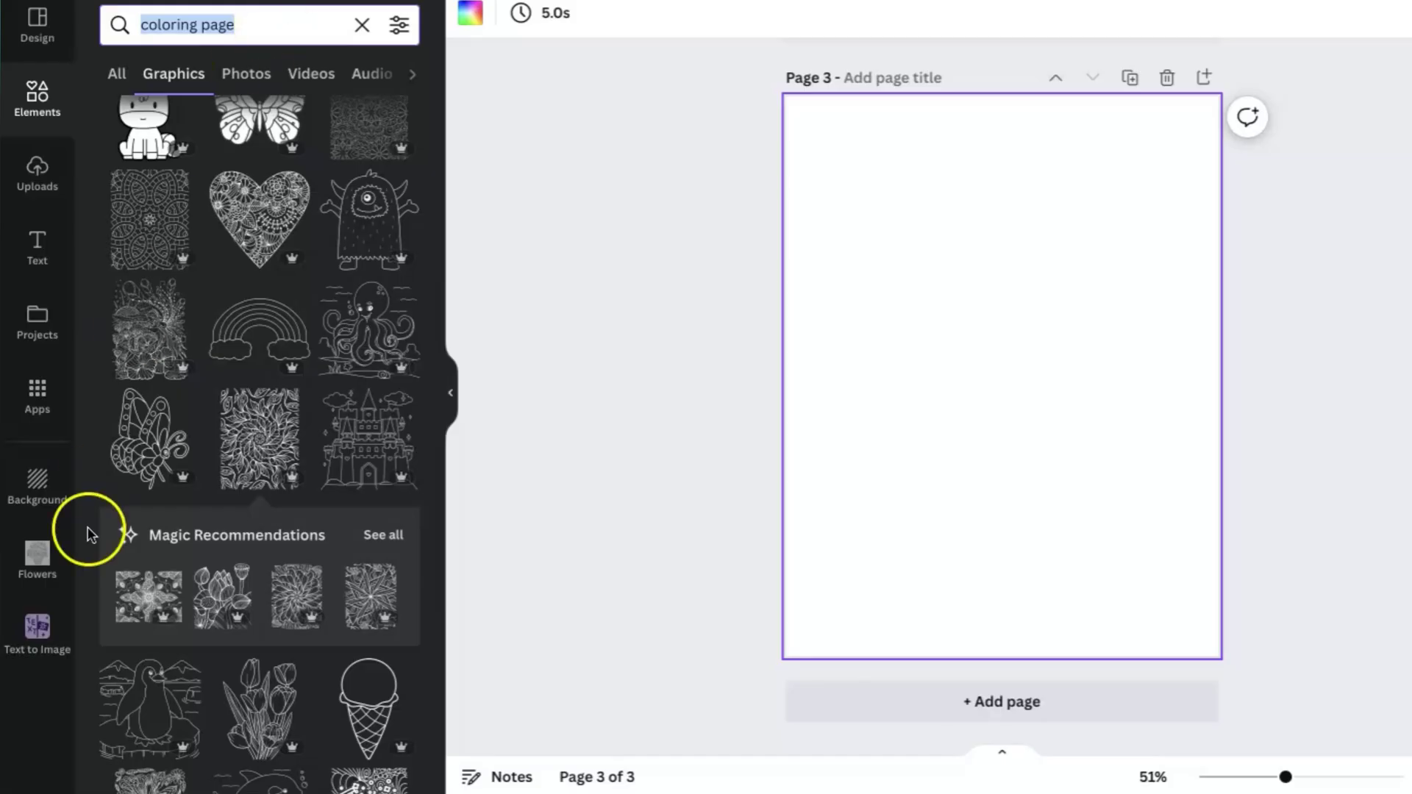
Step: Add the penguin-on-ice coloring graphic to page 3, enlarged to the frame's full width
left_click(136, 707)
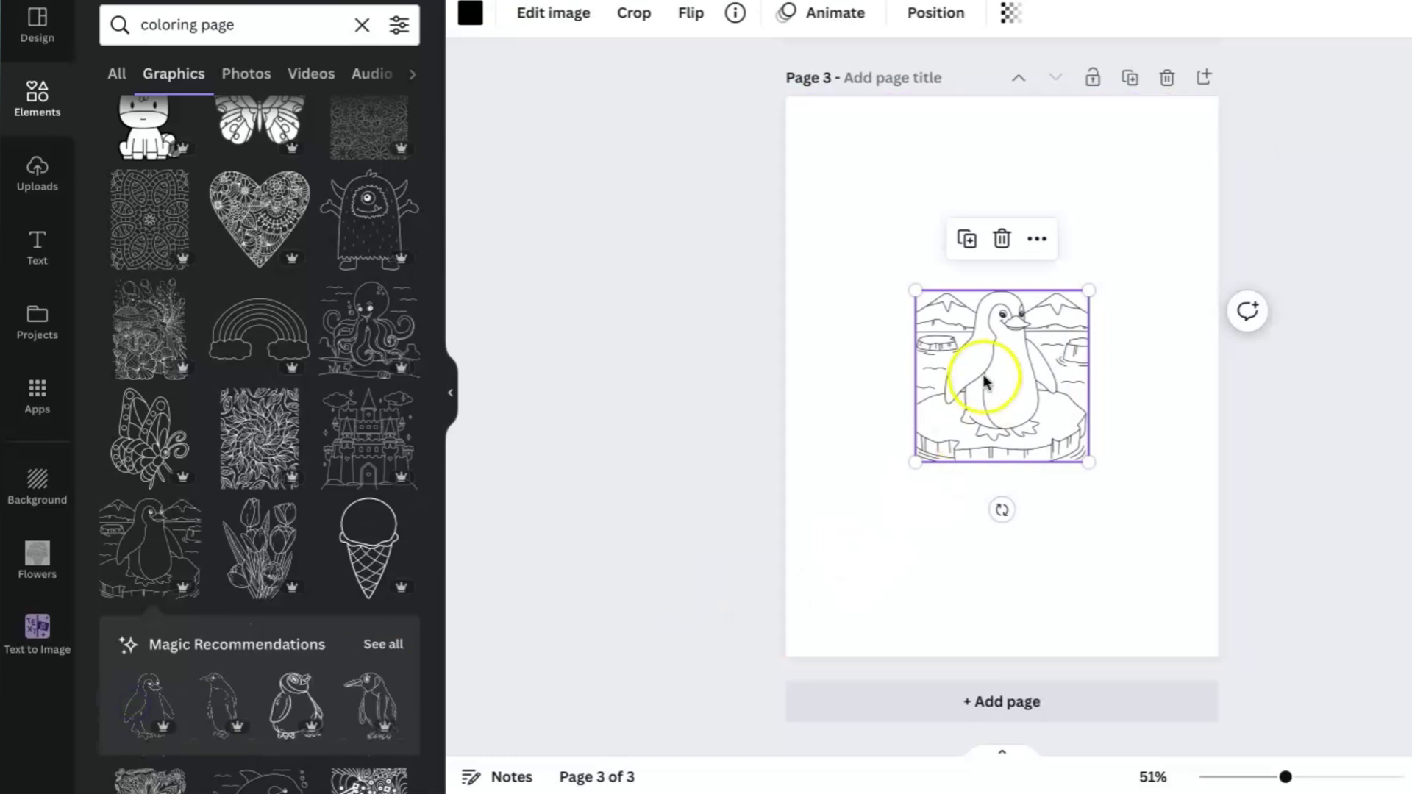
left_click_drag(915, 290, 819, 127)
left_click_drag(914, 236, 954, 217)
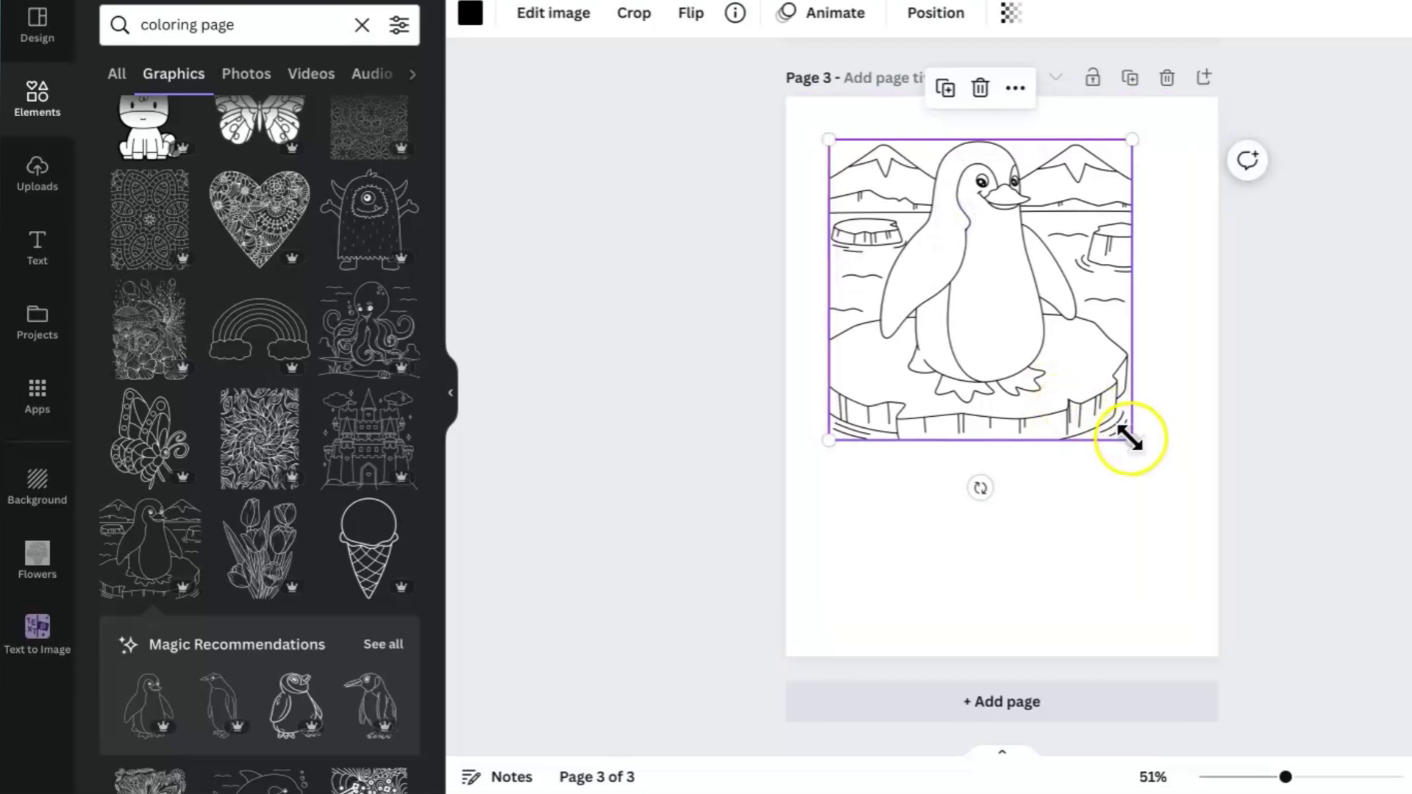
left_click_drag(1131, 439, 1071, 580)
mouse_move(1030, 456)
left_mouse_down()
mouse_move(1027, 397)
mouse_move(1027, 478)
left_mouse_up()
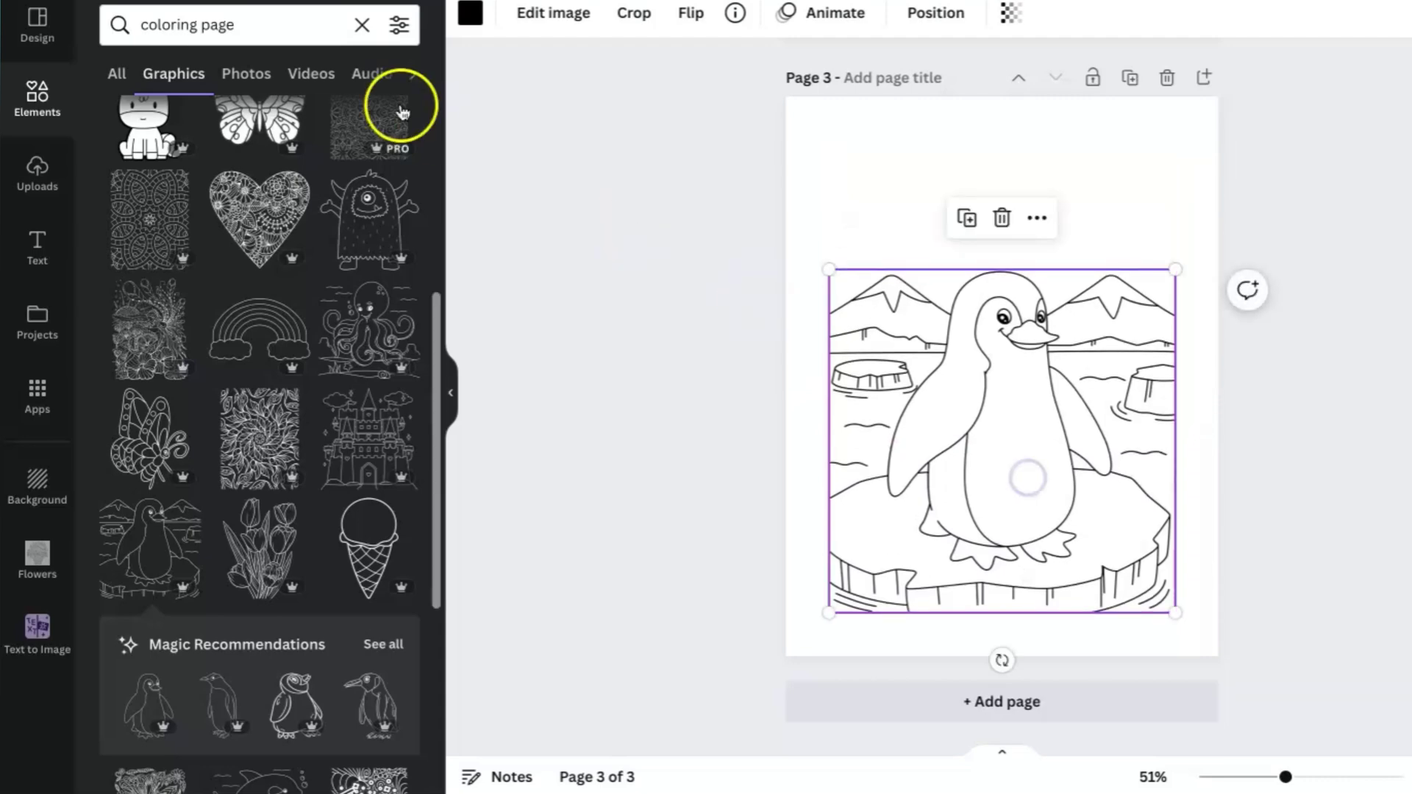
double_click(230, 26)
Step: Search 'sun' and place an enlarged sunrise line graphic at the top right, above the penguin
type("sun")
key("Return")
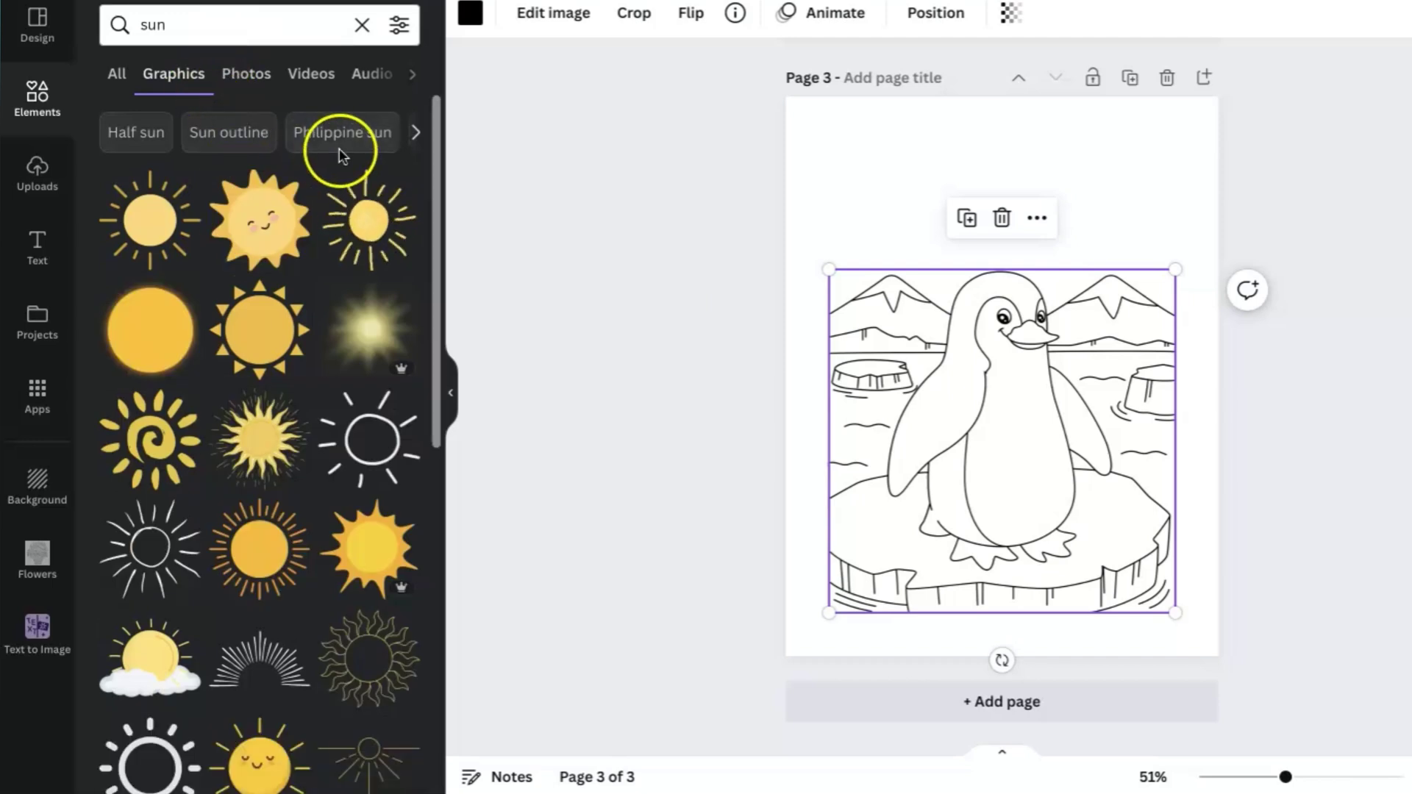
left_click_drag(438, 145, 425, 487)
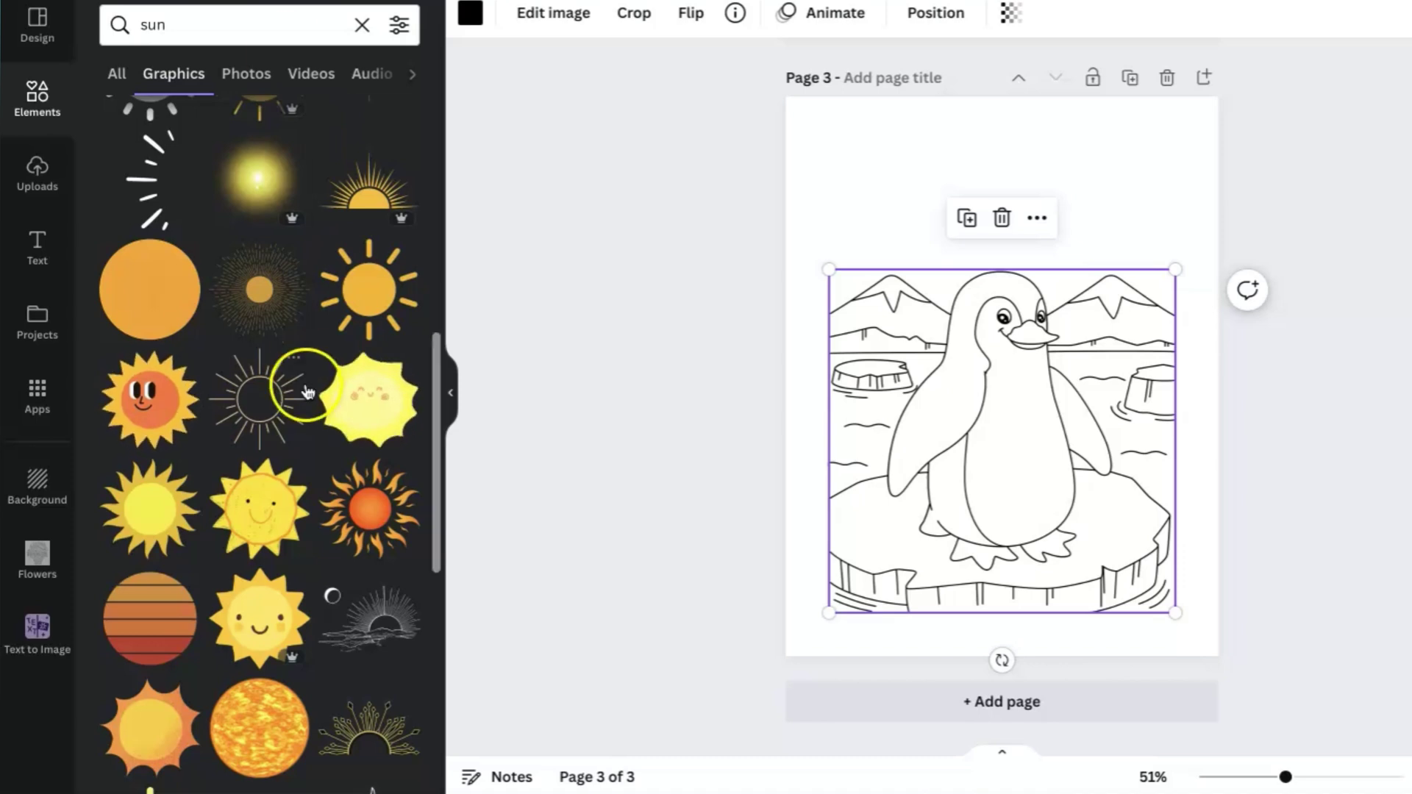
left_click(387, 592)
left_click_drag(996, 315, 1104, 168)
left_click_drag(1003, 223, 931, 254)
left_click(1340, 312)
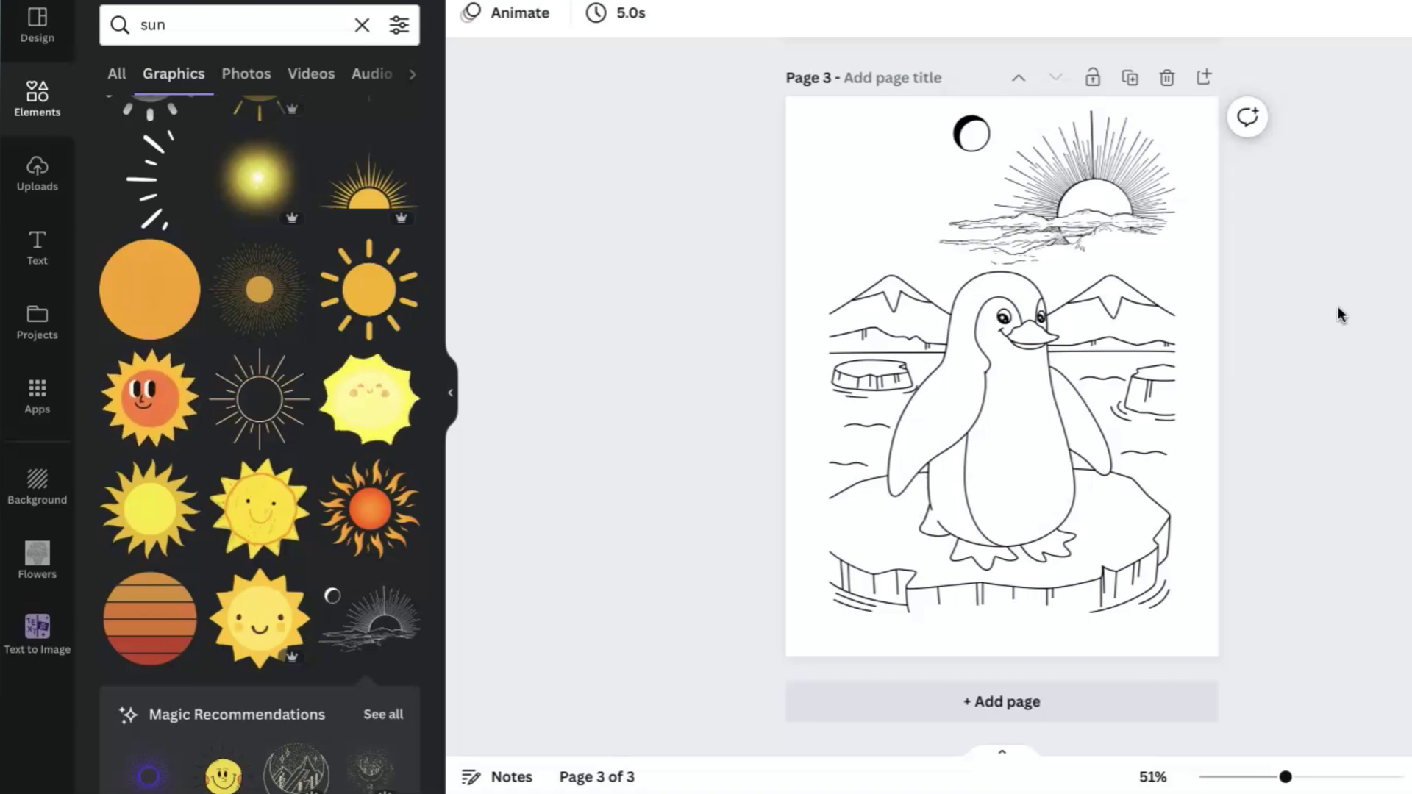
left_click(1044, 222)
left_click(760, 280)
Step: Search 'snow' and place a white snowflake graphic at the page's top left
double_click(247, 13)
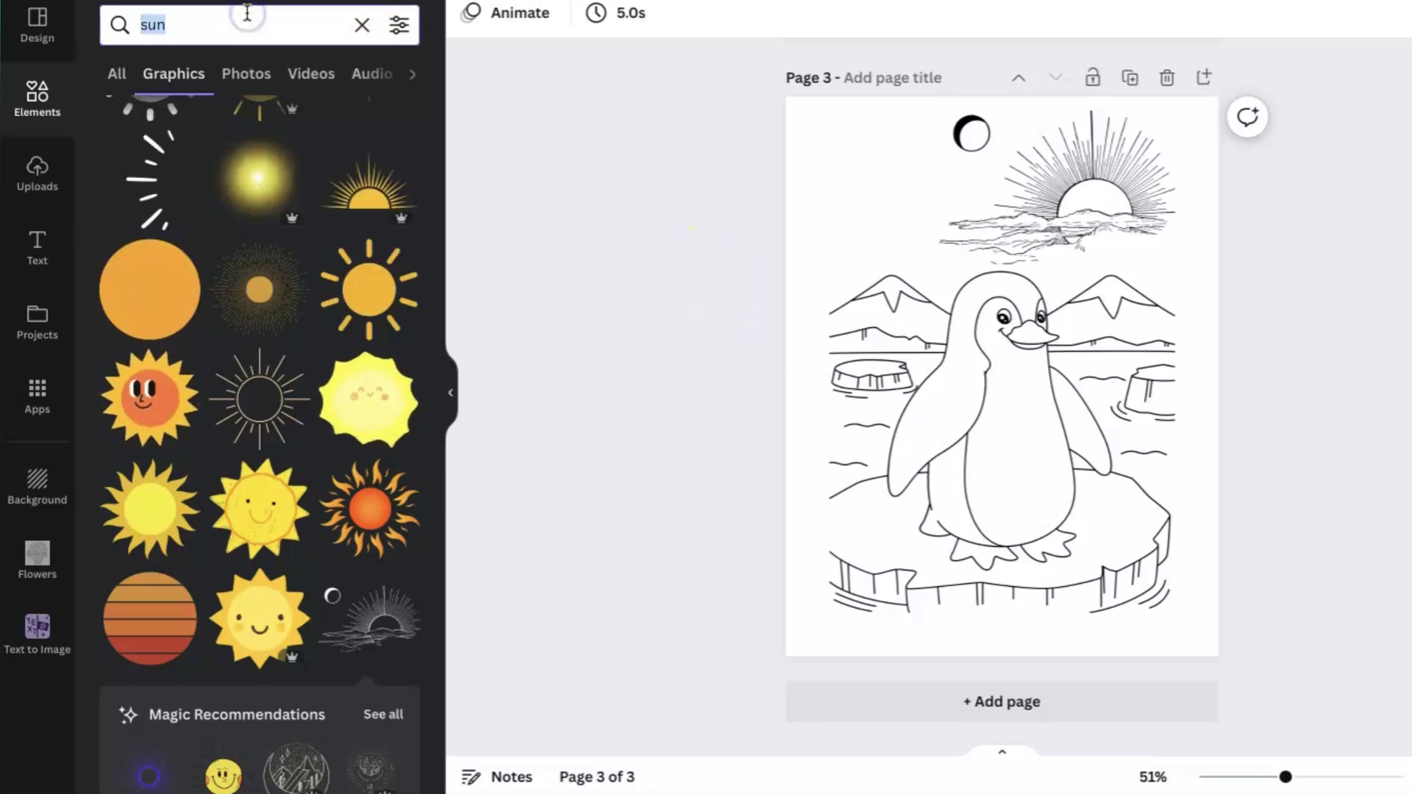
type("snow")
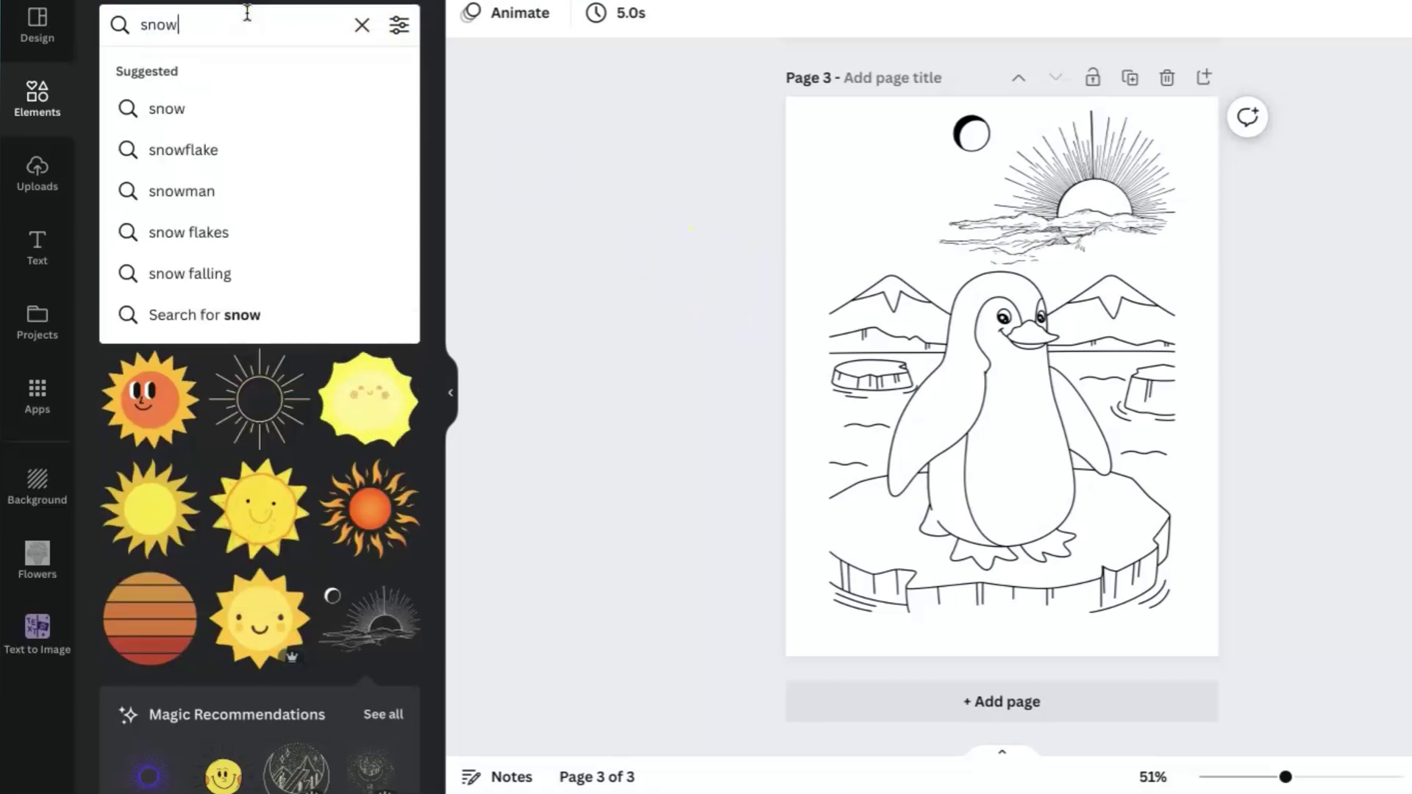
left_click(184, 149)
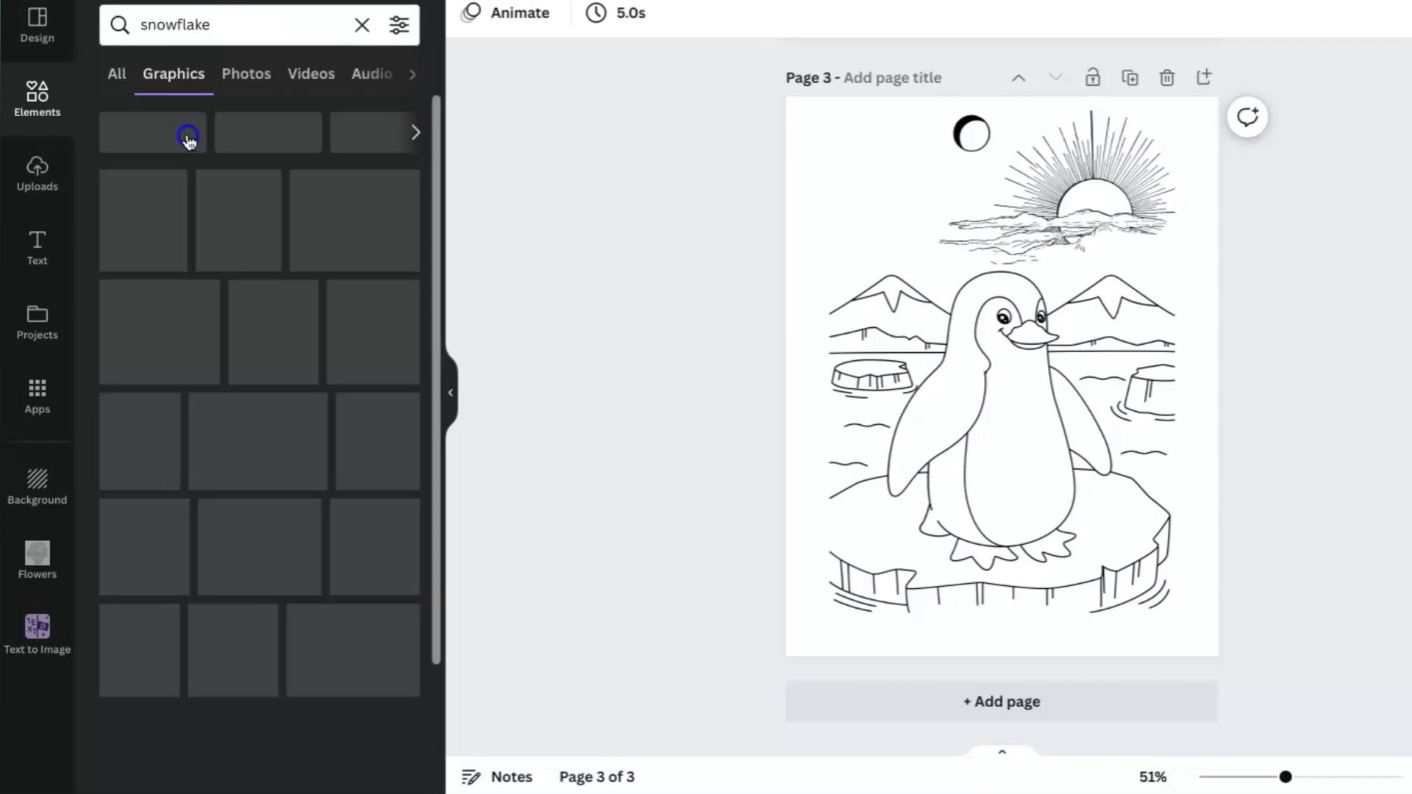
left_click(191, 233)
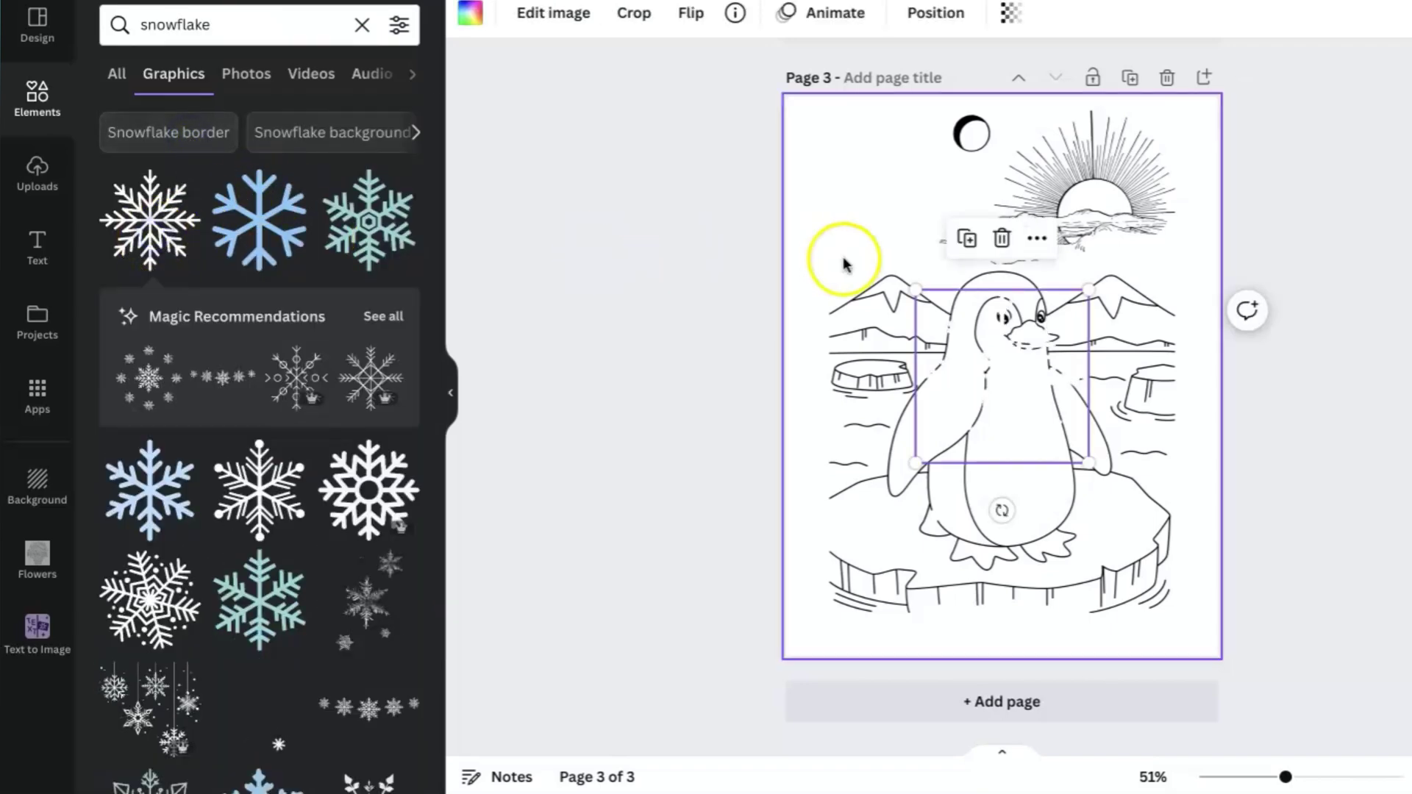
left_click_drag(971, 378, 870, 220)
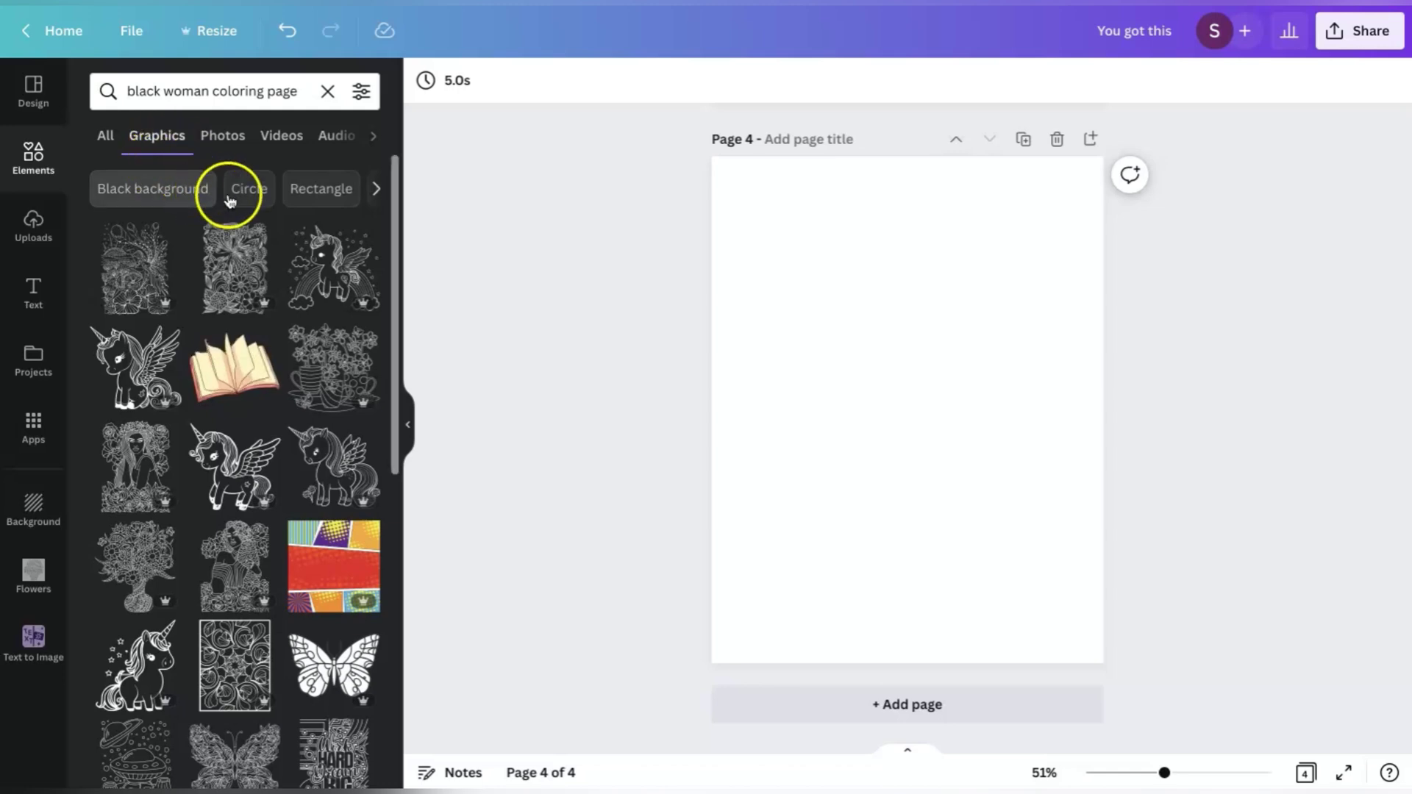
Step: Search 'black woman' and add the line-art head-wrap portrait, enlarged and centred on page 4
left_click(308, 94)
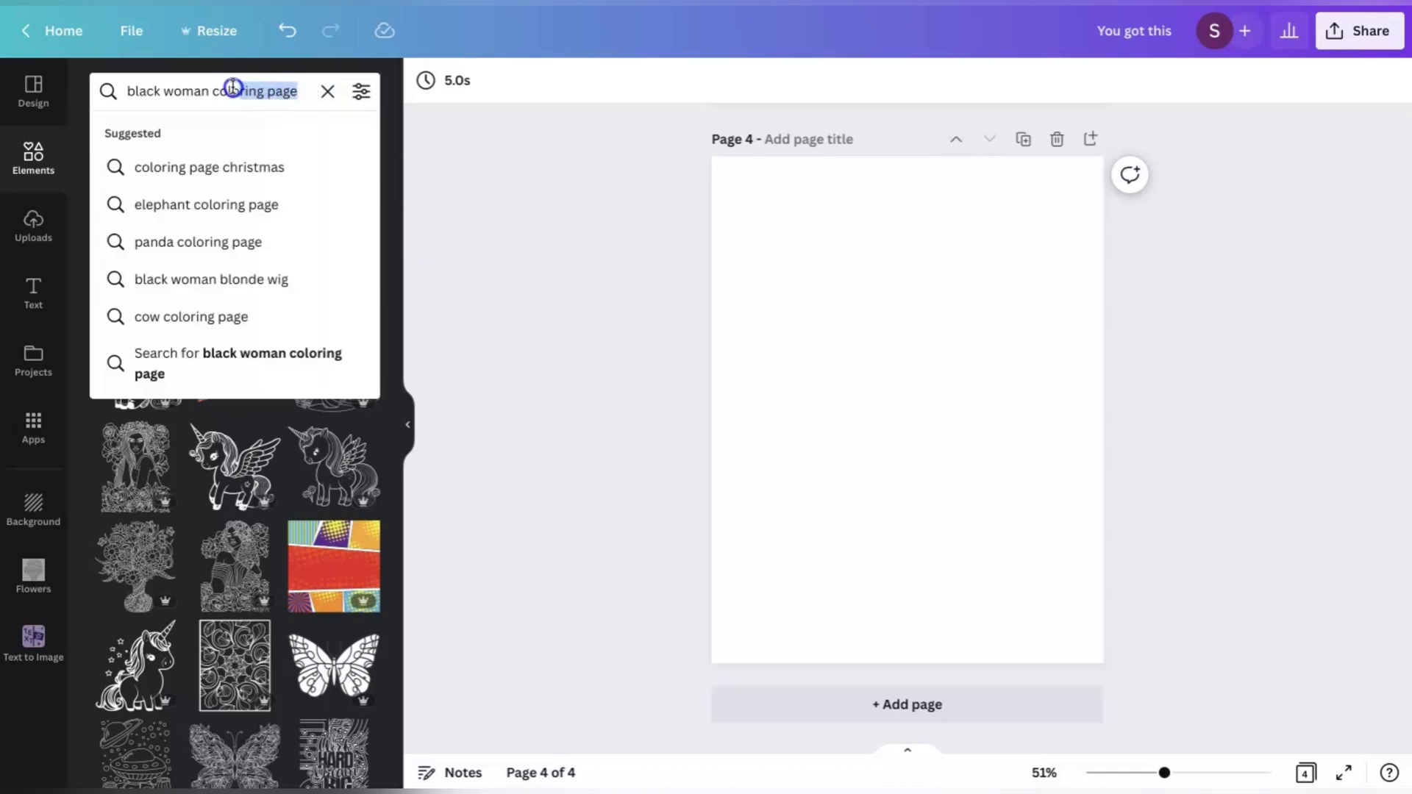
key("BackSpace")
key("Return")
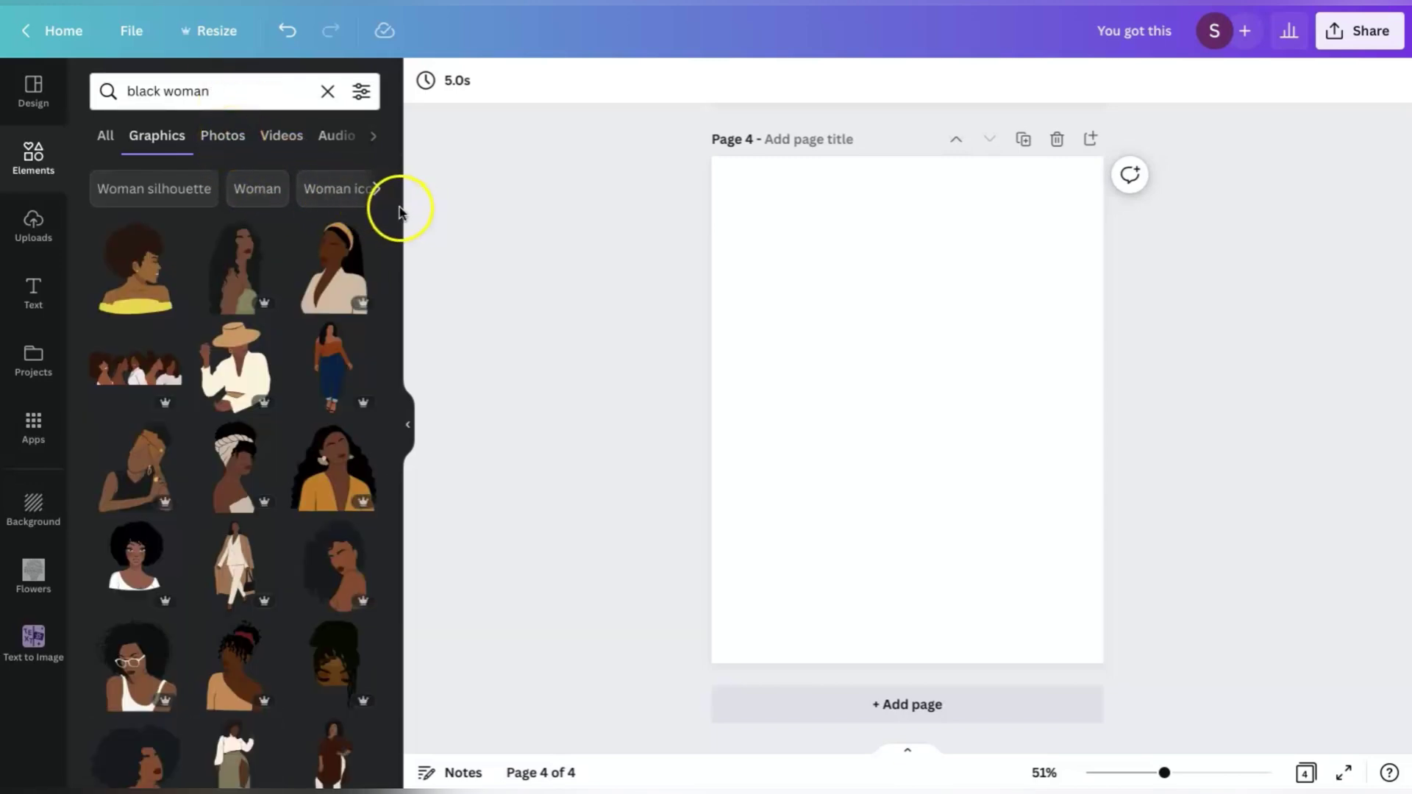
left_click_drag(396, 205, 386, 486)
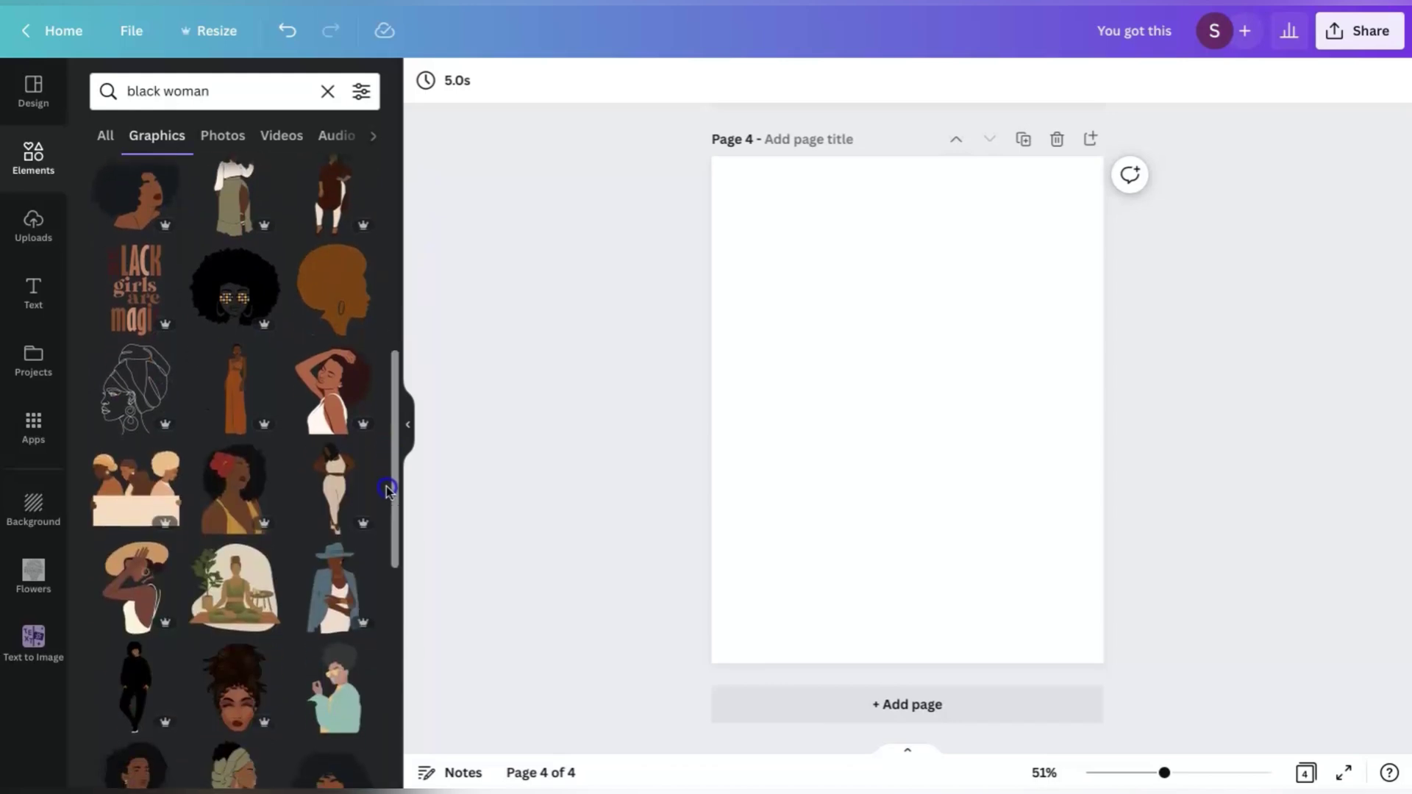
left_click(123, 383)
left_click_drag(833, 304, 758, 211)
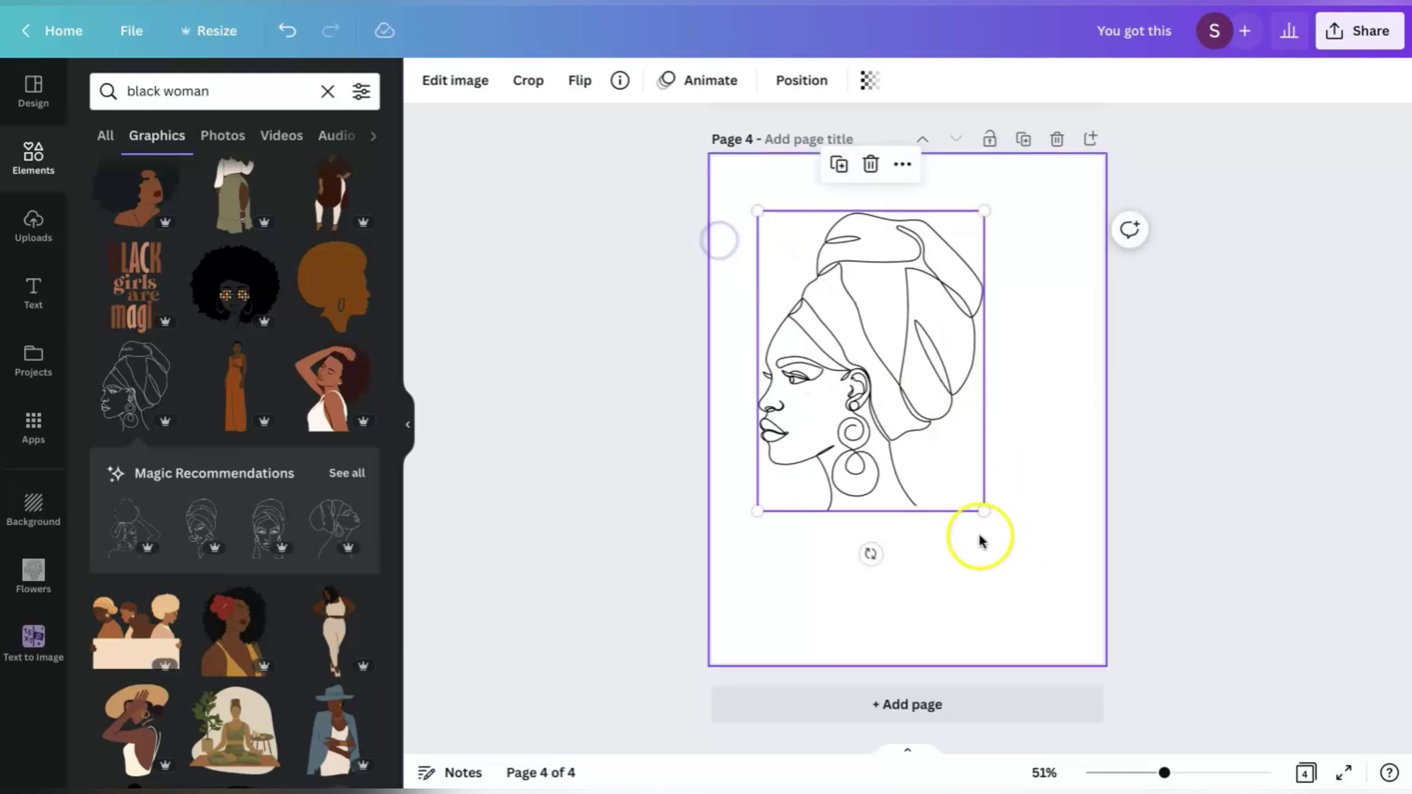
left_click_drag(984, 511, 1010, 548)
left_click_drag(911, 328, 932, 407)
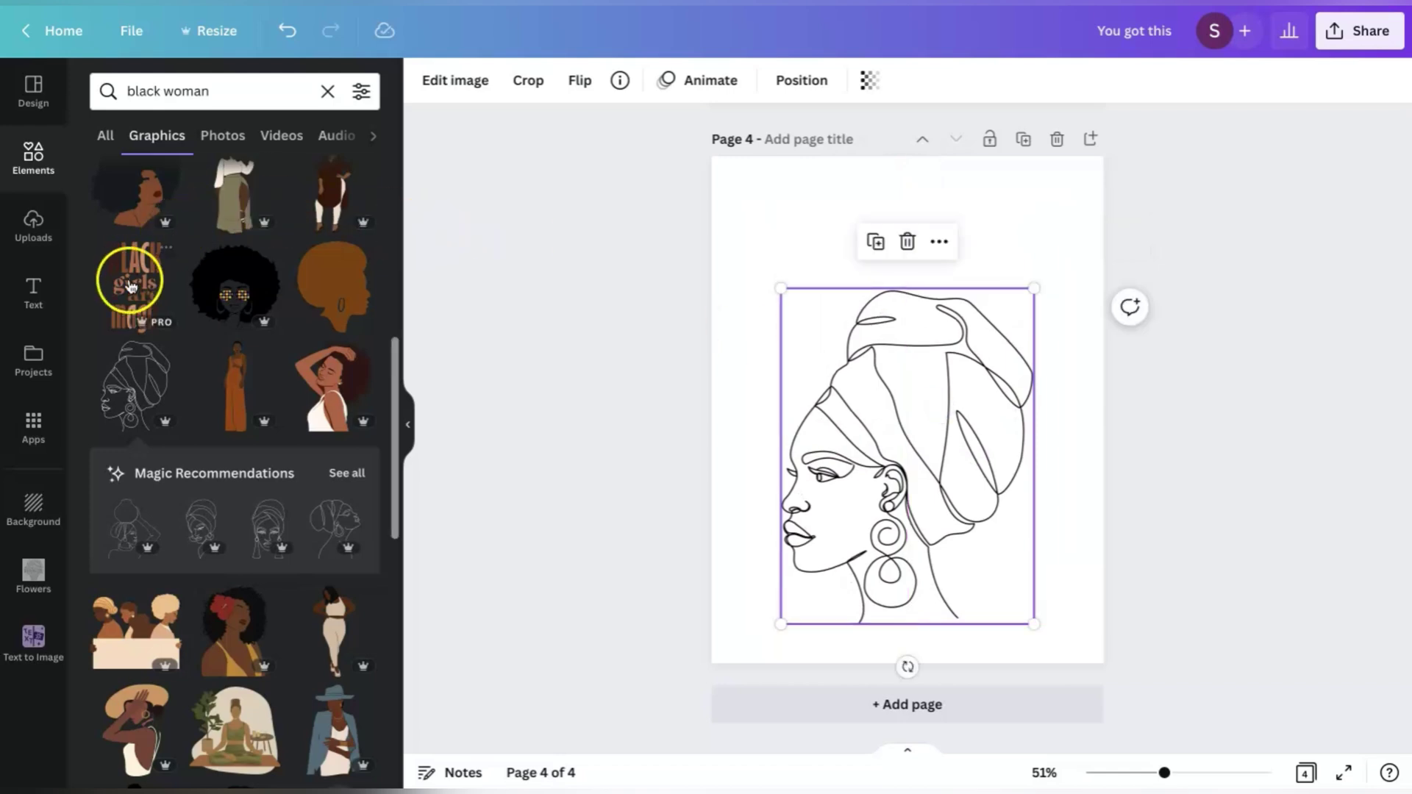
triple_click(197, 91)
Step: Add a heading text box reading 'Self care is not selfish' over the portrait
type("rain")
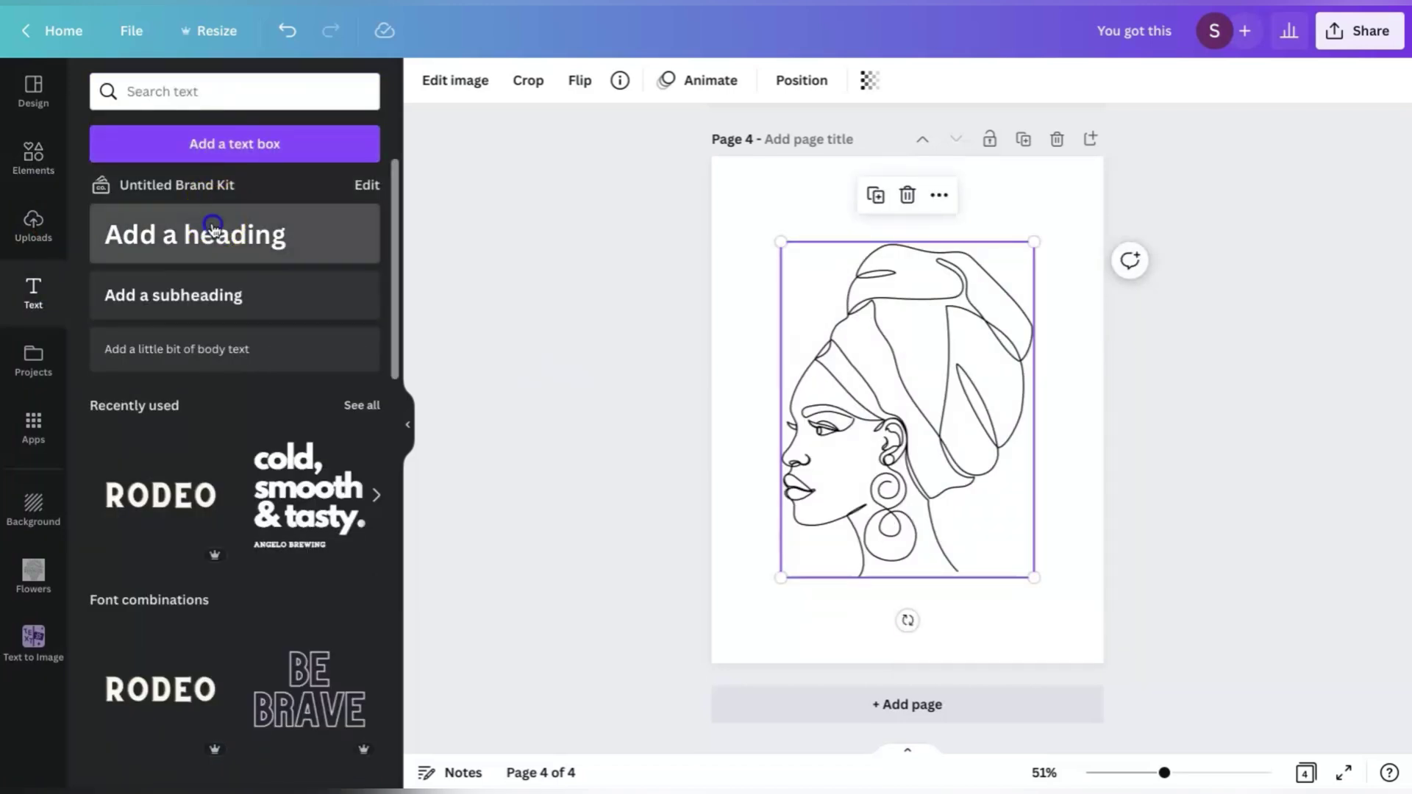
left_click(213, 230)
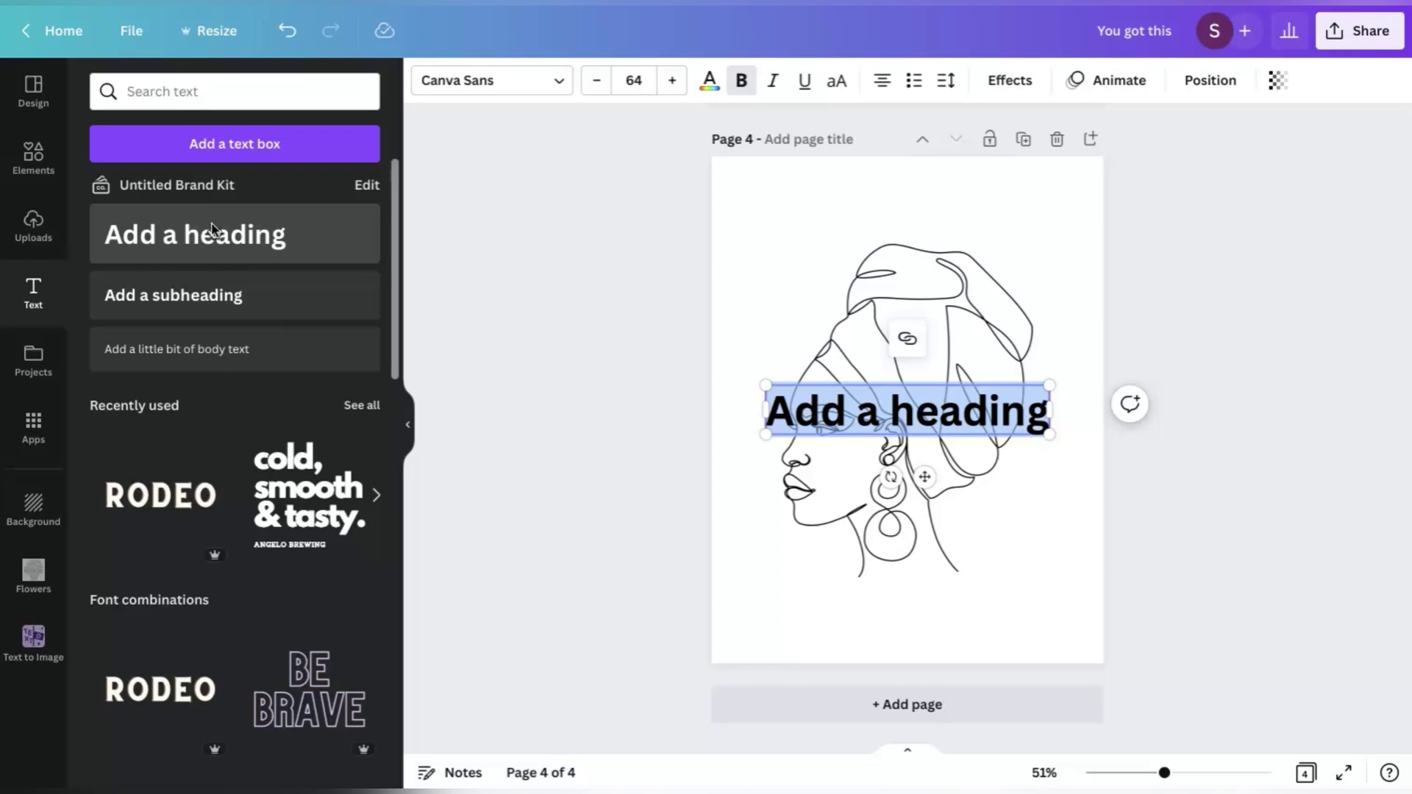
type("Self care is")
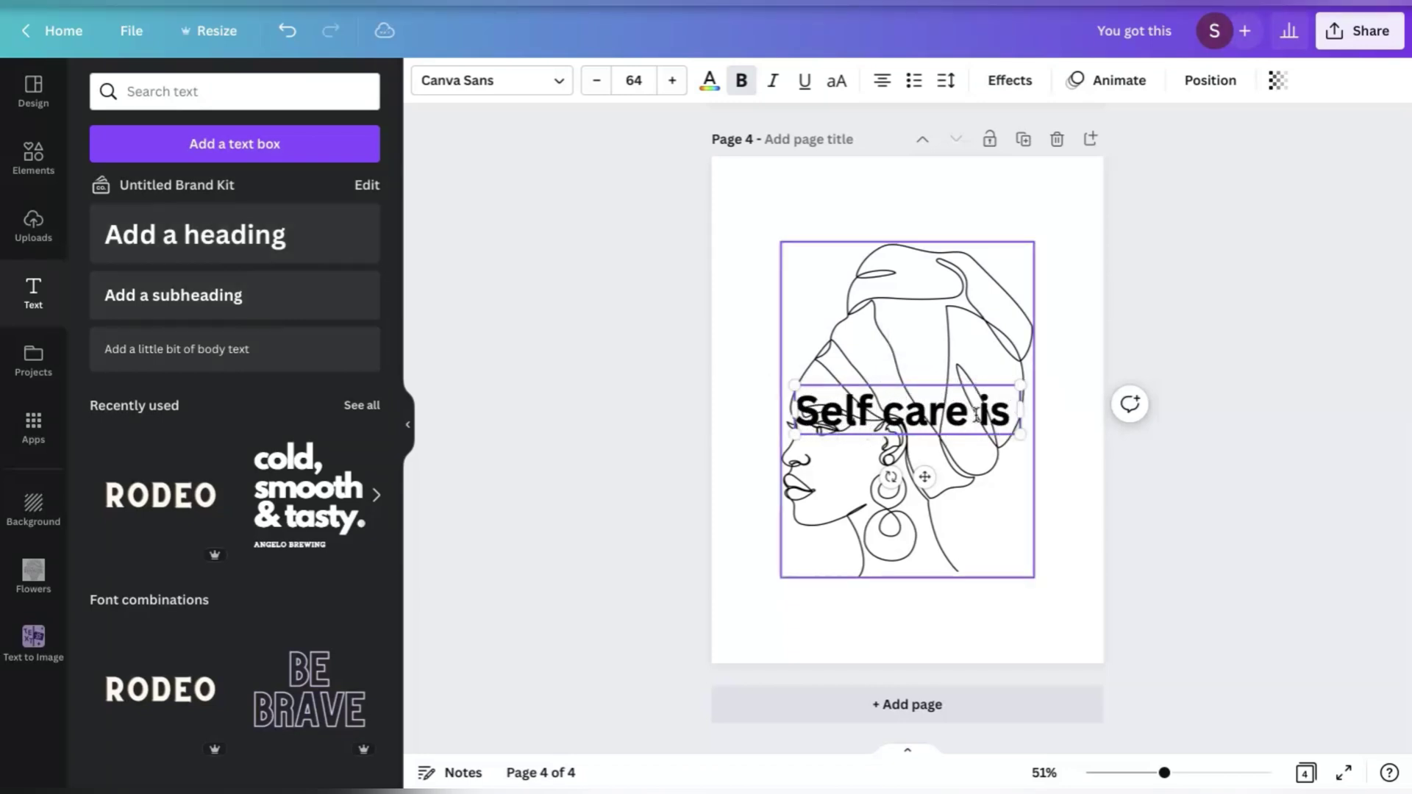
type(" not selfi")
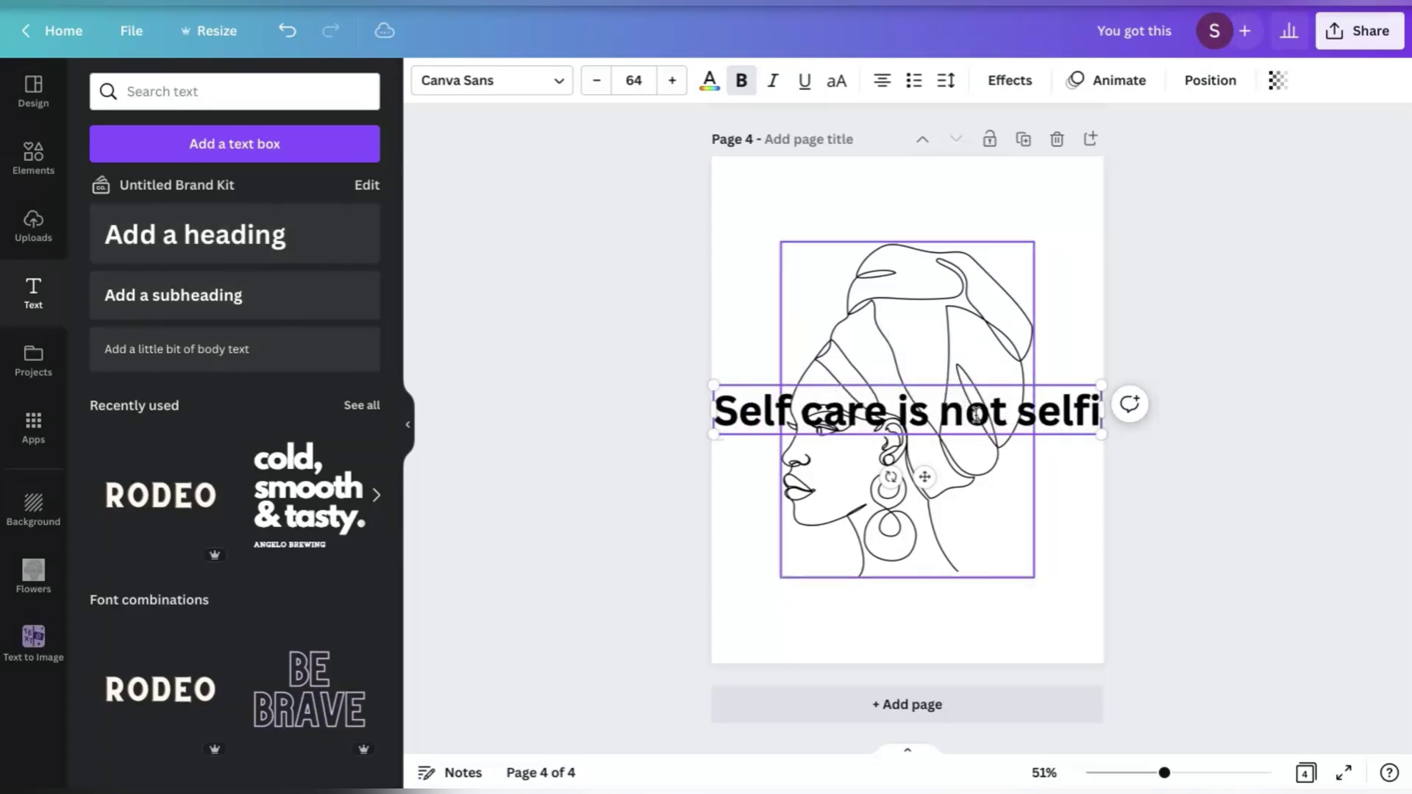
type("sh")
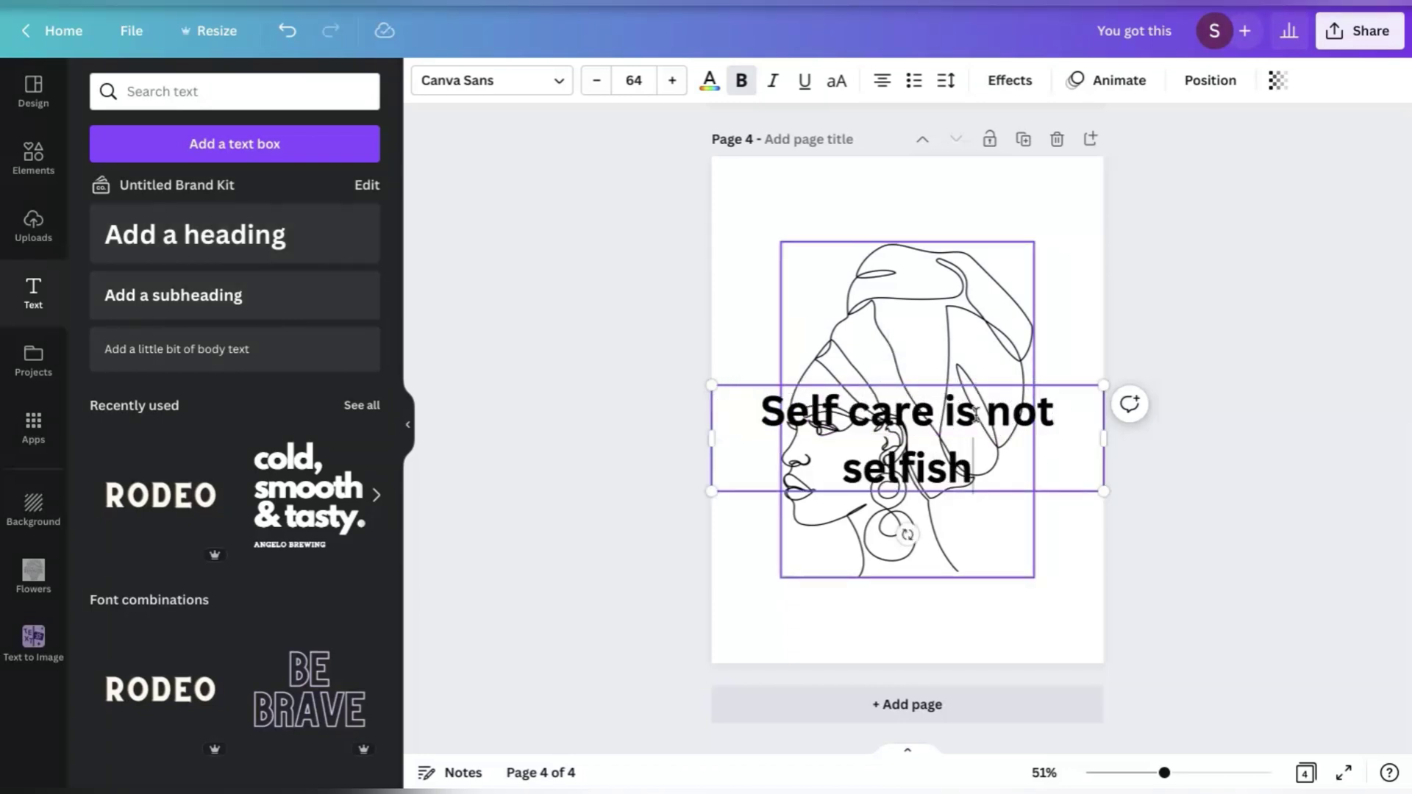
Step: Apply the Splice text effect to the heading with a white colour
left_click(1018, 87)
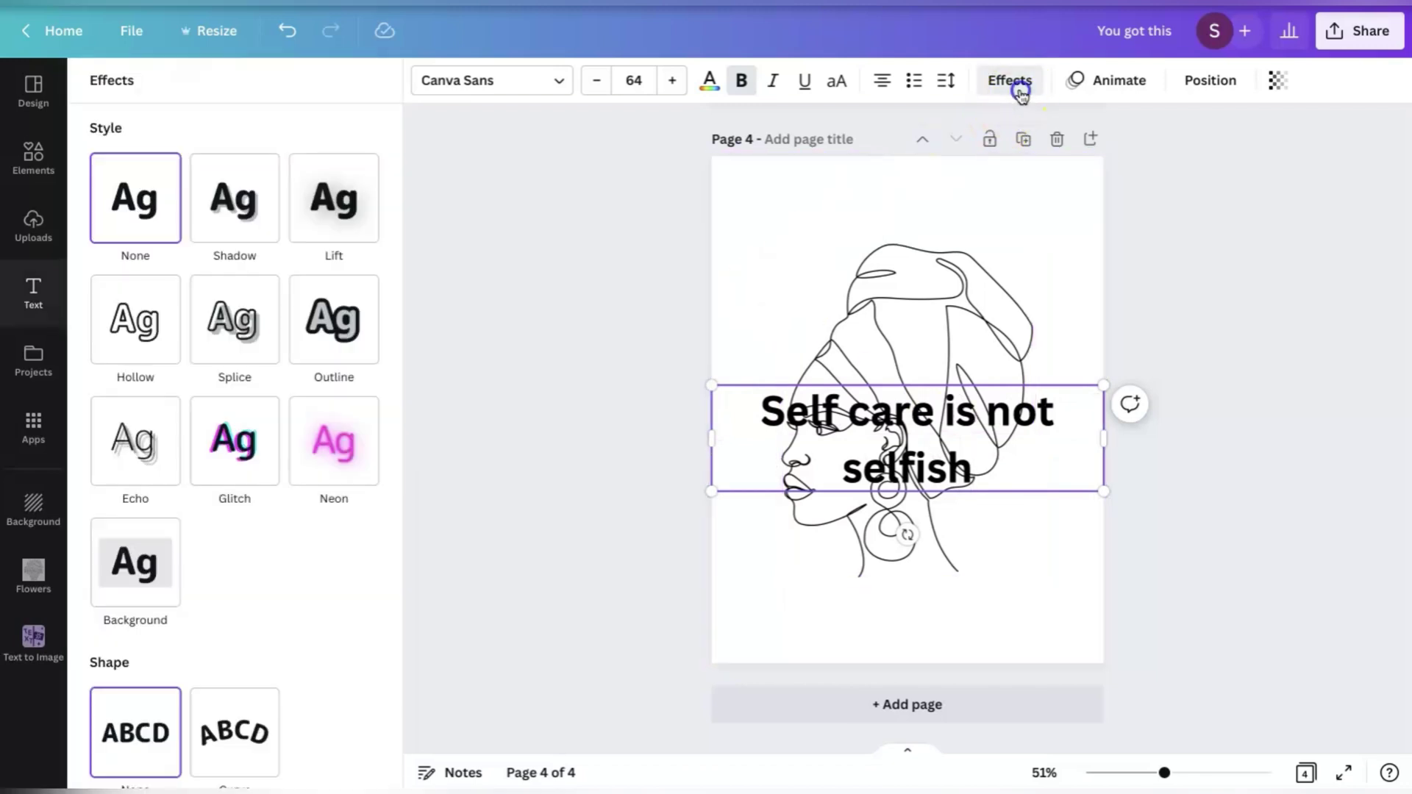
left_click(229, 327)
left_click(363, 574)
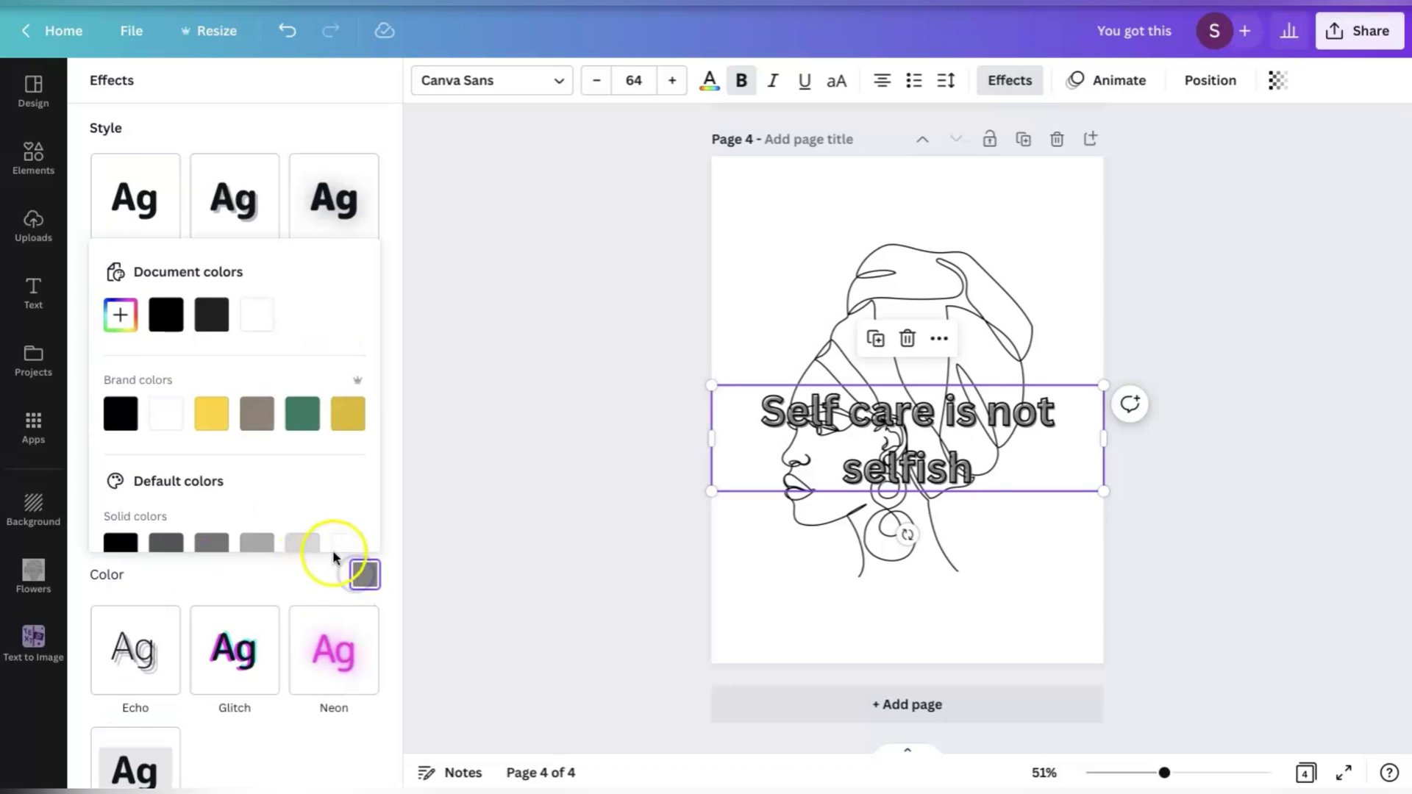
left_click(347, 544)
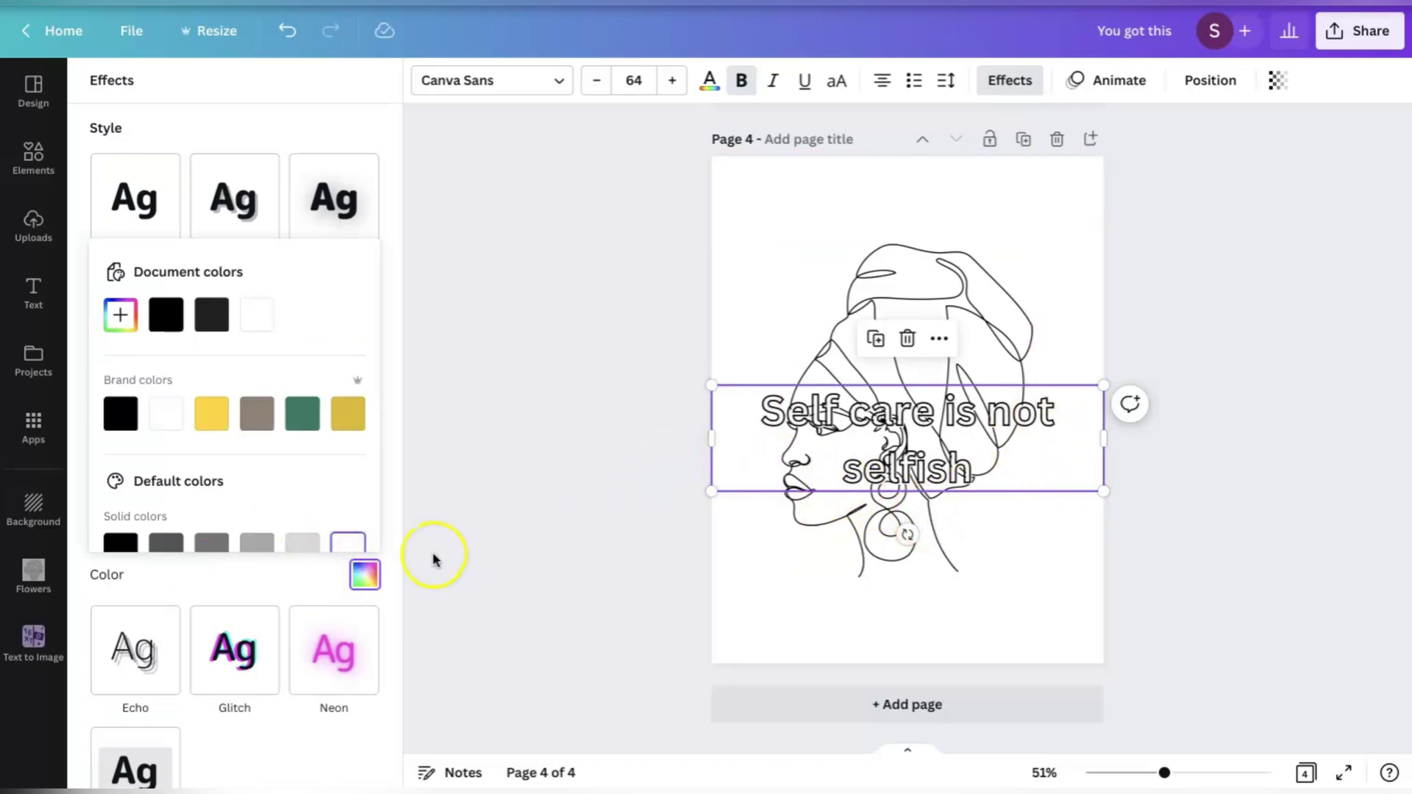
left_click(395, 642)
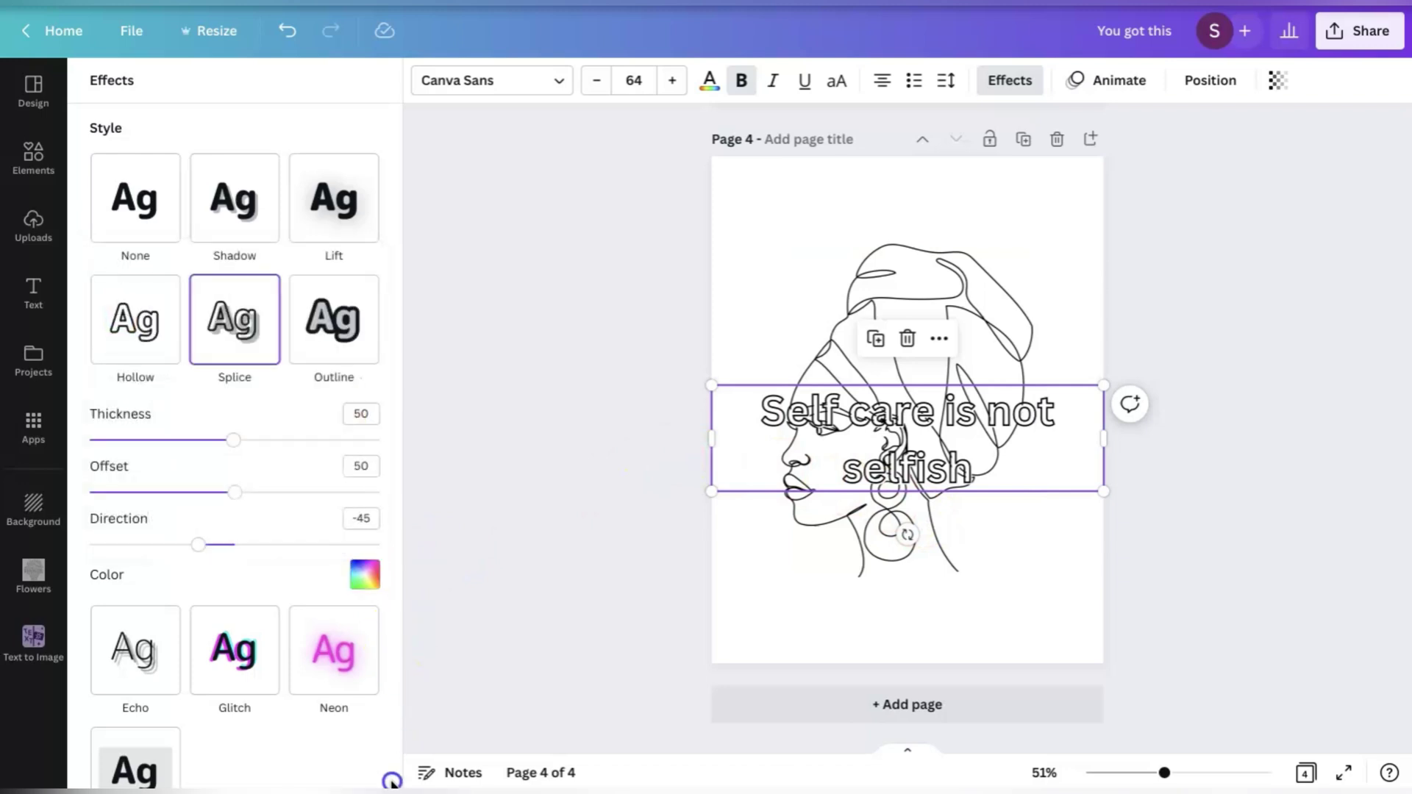
Step: Curve the heading into an arc and move it up over the woman's head
scroll(385, 706, "down", 3)
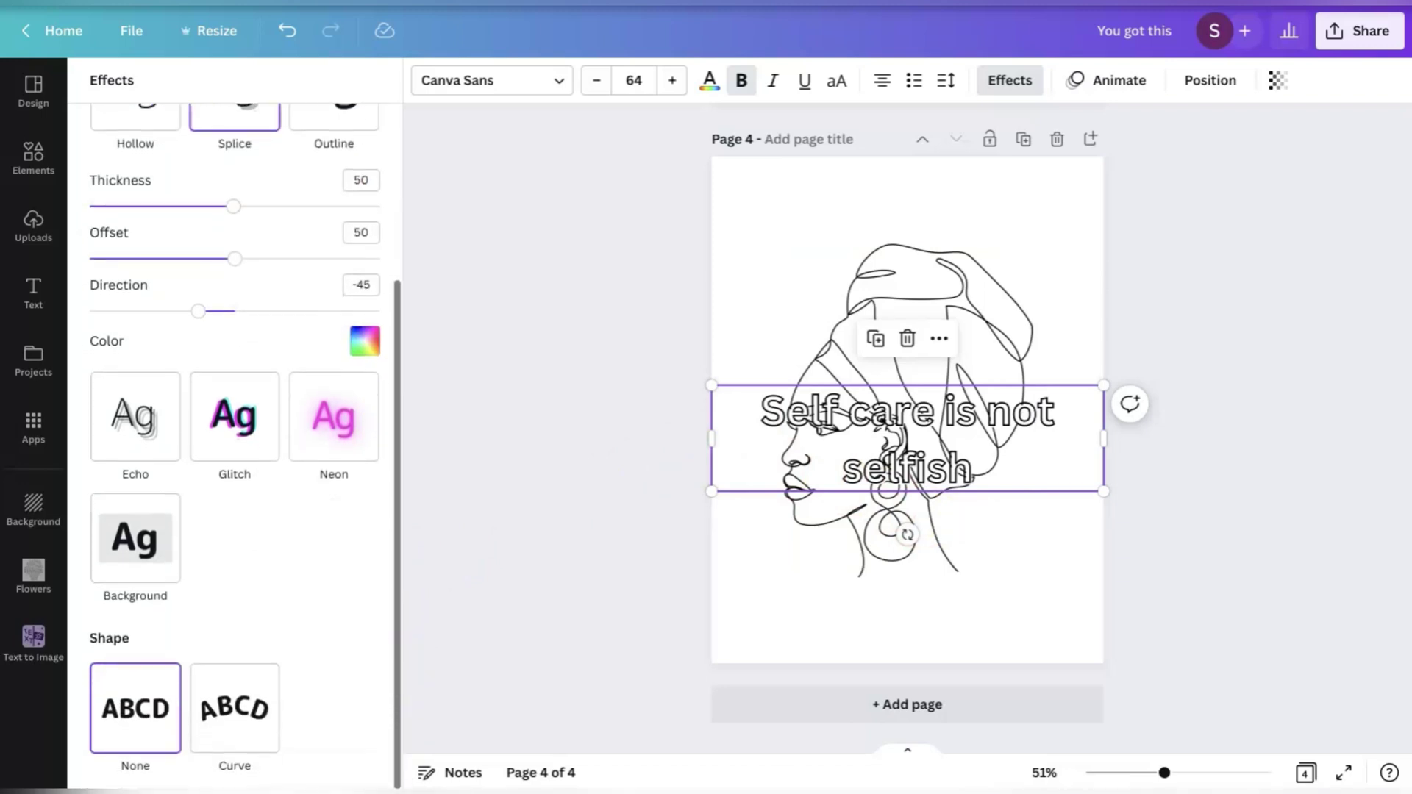
left_click(272, 722)
left_click_drag(908, 497, 914, 295)
left_click_drag(938, 397, 932, 410)
Step: Fine-tune the curved heading's position so it sits centred above the head
left_click(946, 262)
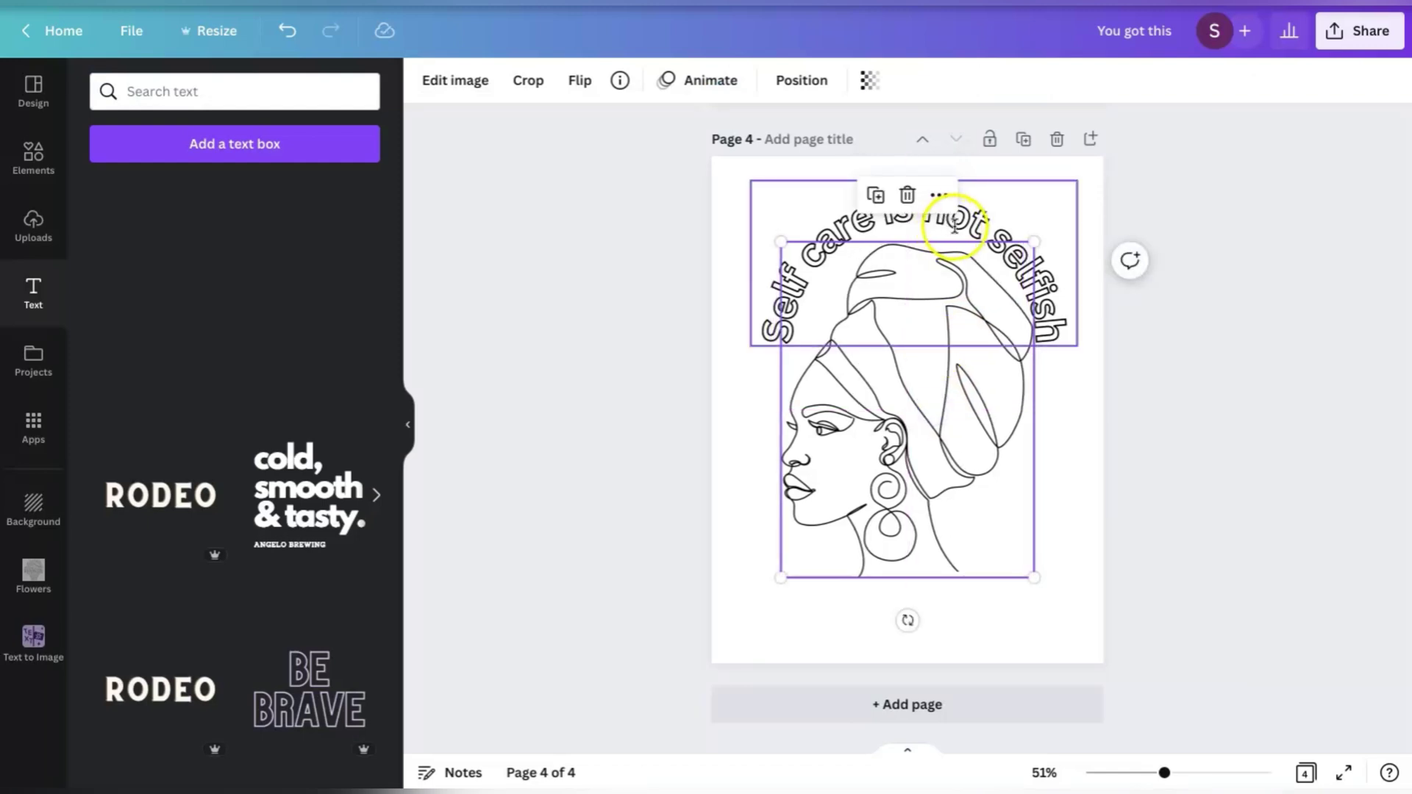
left_click_drag(954, 224, 971, 235)
left_click(1279, 384)
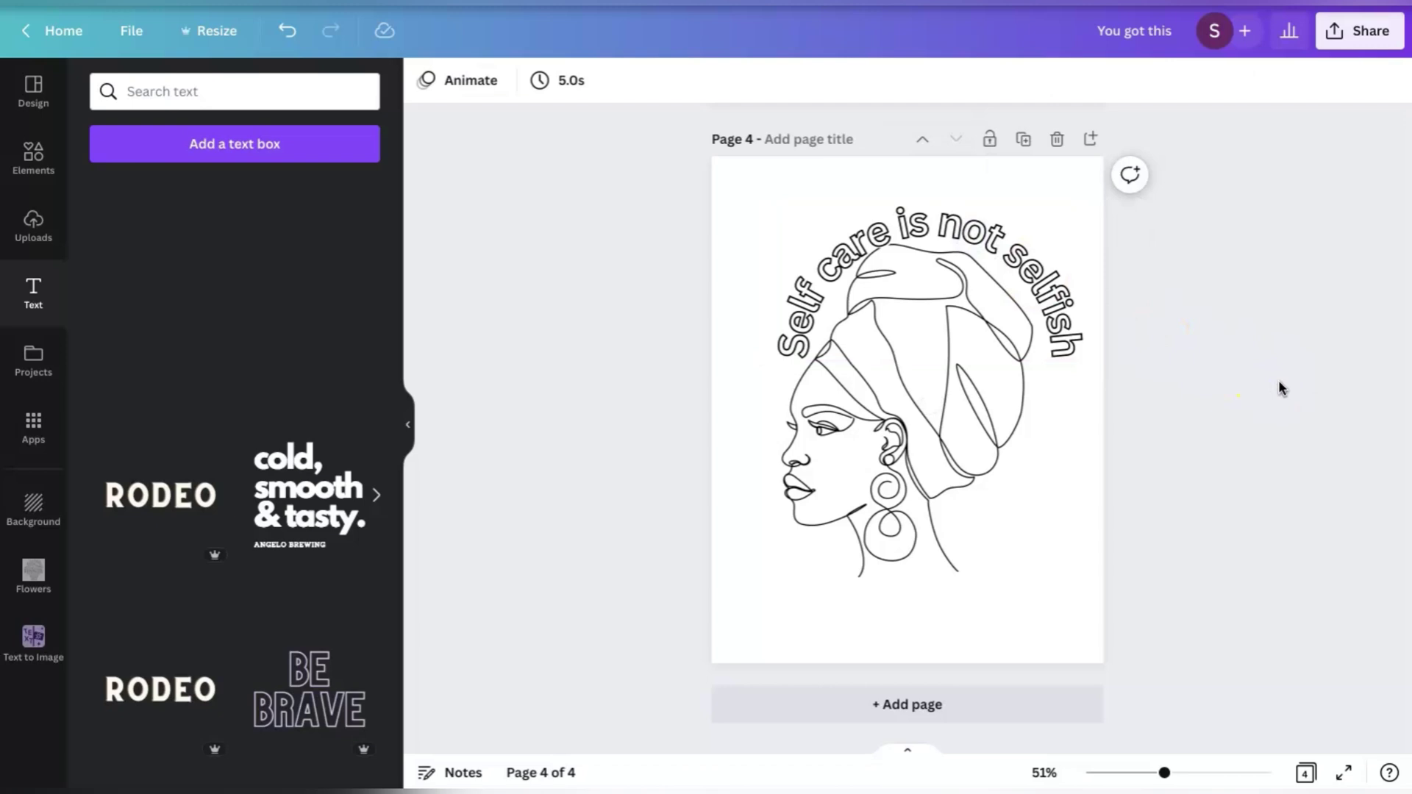
mouse_move(936, 272)
left_mouse_down()
mouse_move(958, 254)
mouse_move(946, 254)
left_mouse_up()
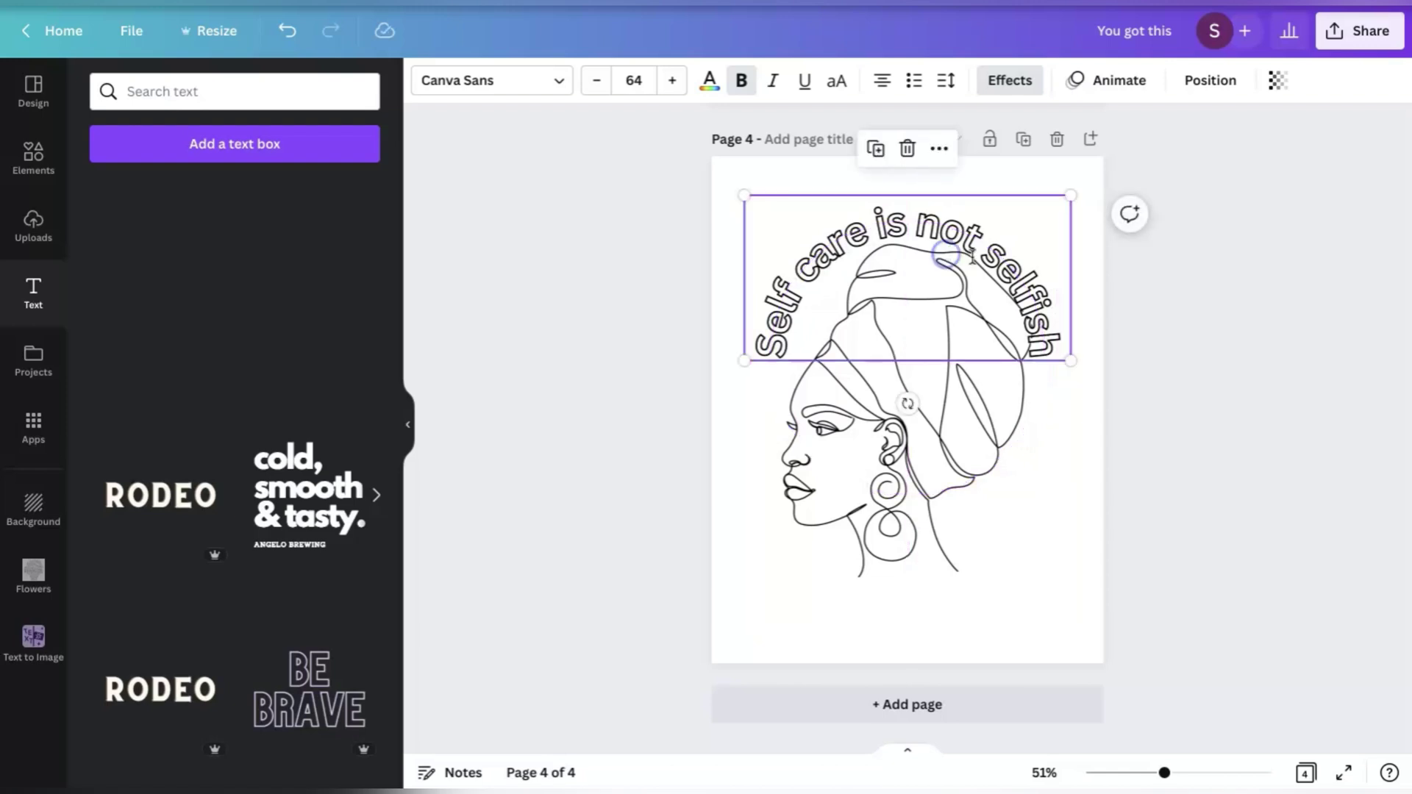
left_click(1223, 354)
left_click(989, 276)
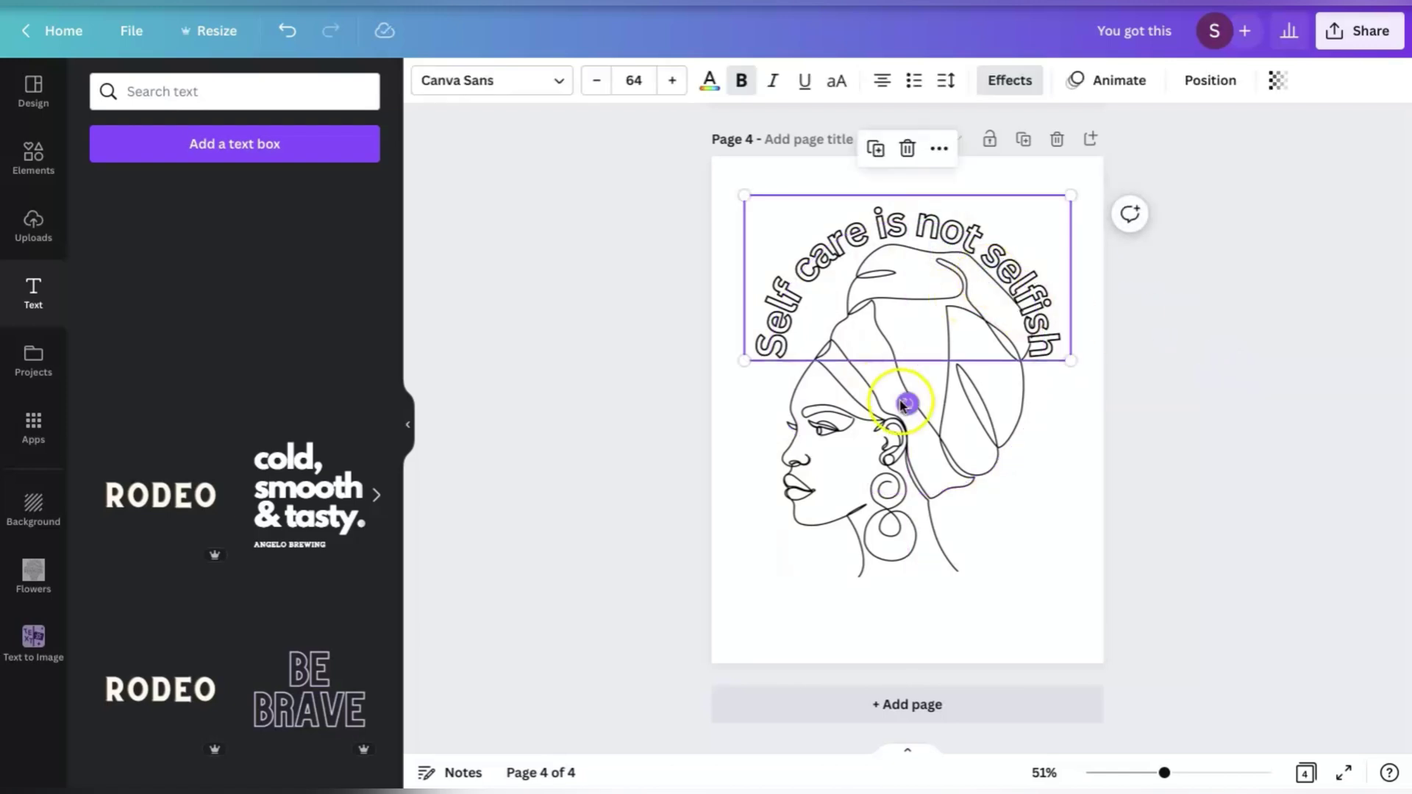
key("Escape")
Step: Search the graphics for 'stars coloring page'
left_click(33, 158)
left_click(230, 91)
type("stars coloring page")
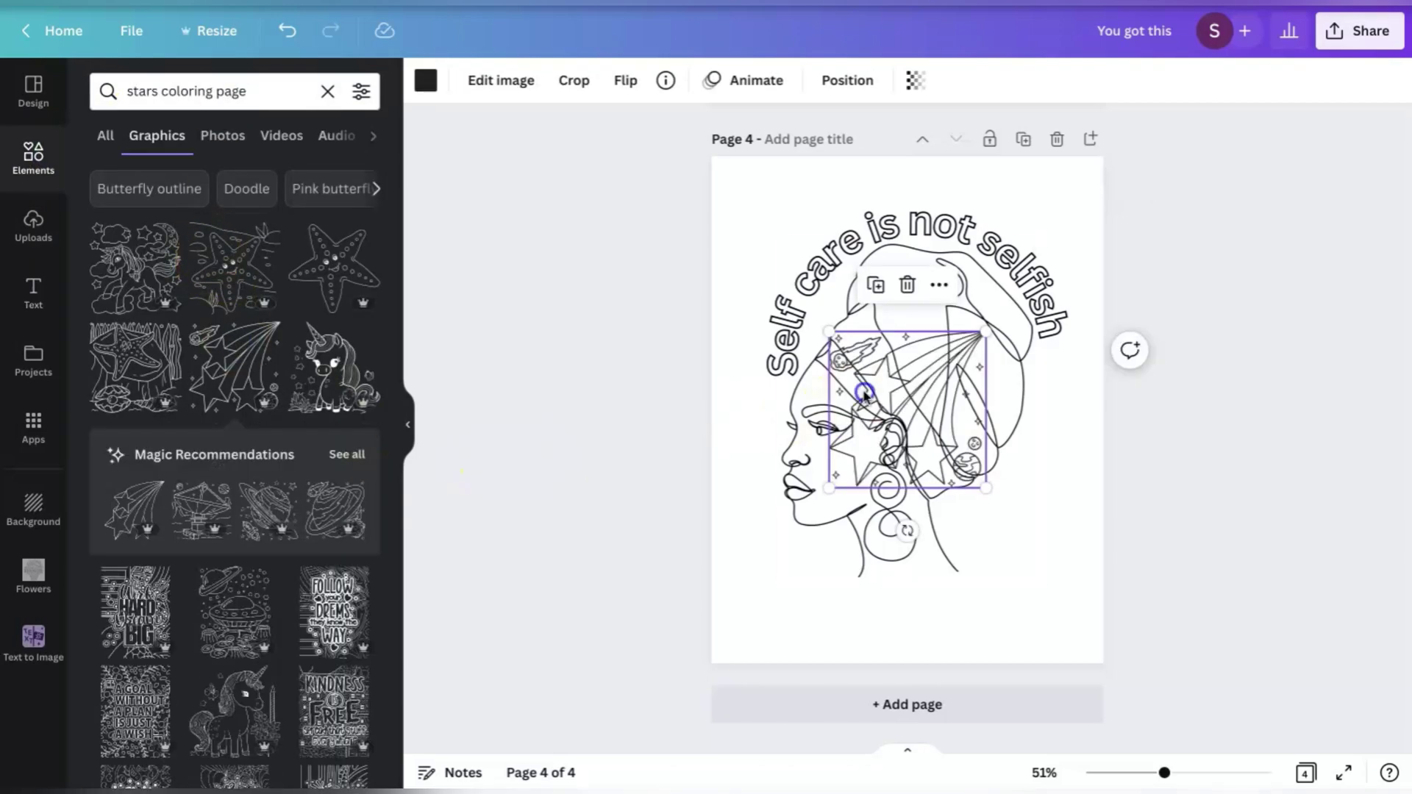